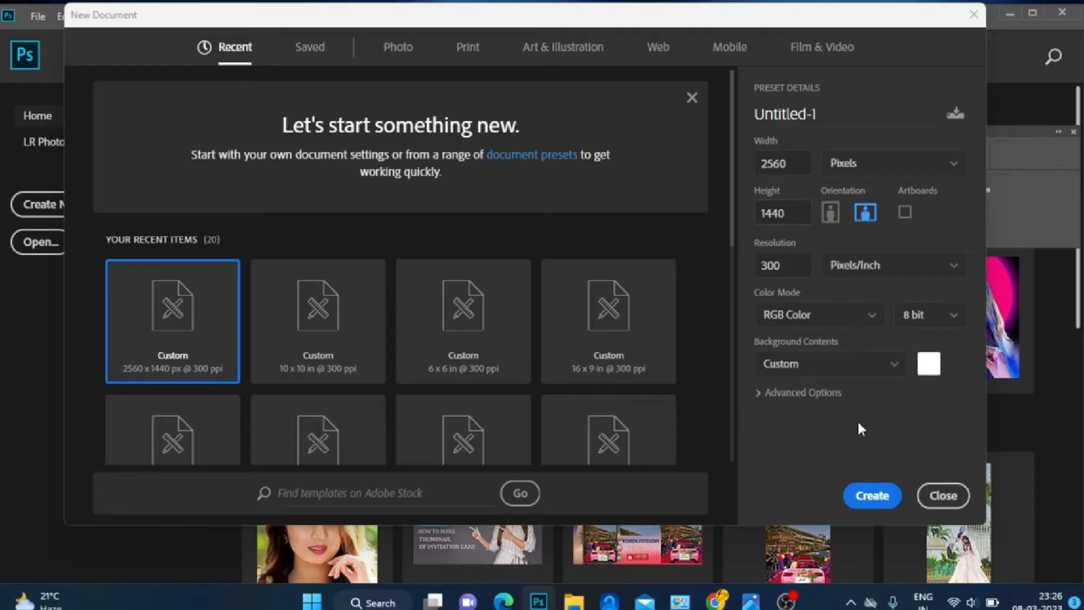
# Create a 2560 x 1440 px document at 300 ppi and add a black rectangle 2560 px wide and 423 px high
pyautogui.click(872, 495)
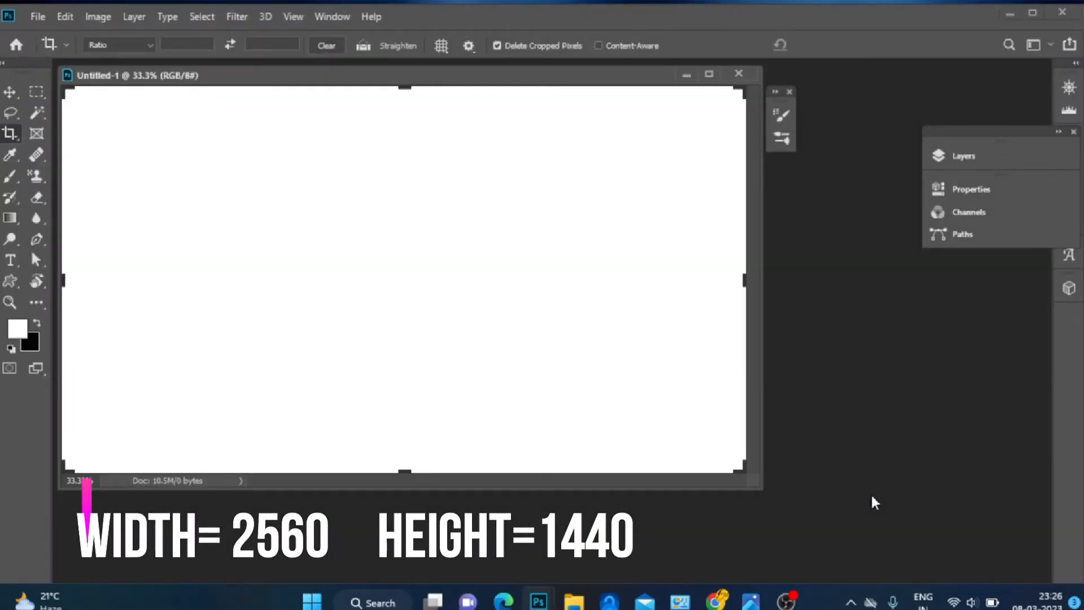
pyautogui.rightClick(11, 281)
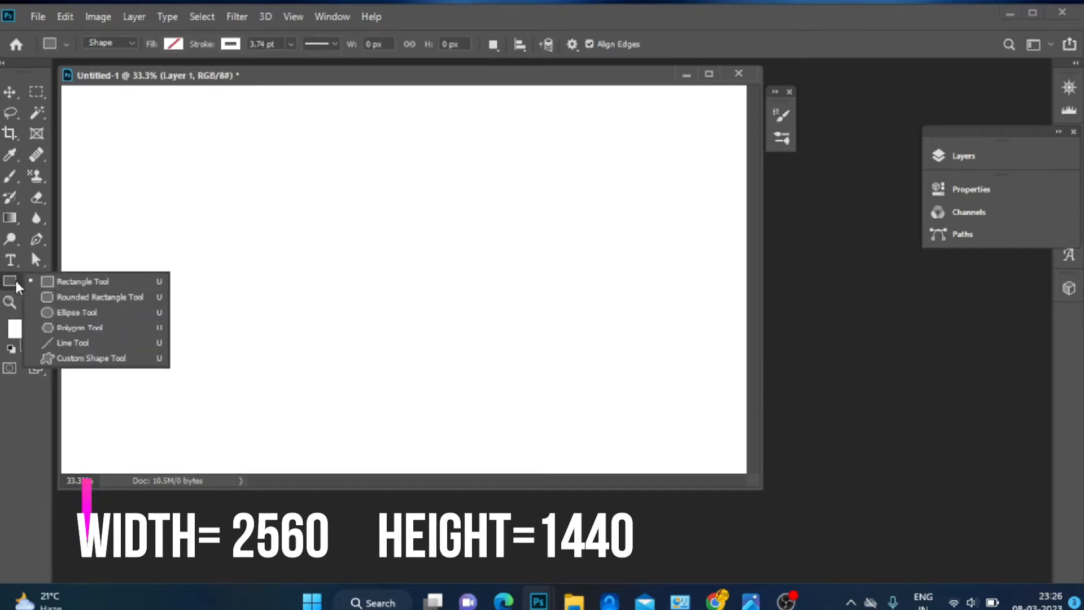
pyautogui.click(50, 280)
pyautogui.click(378, 241)
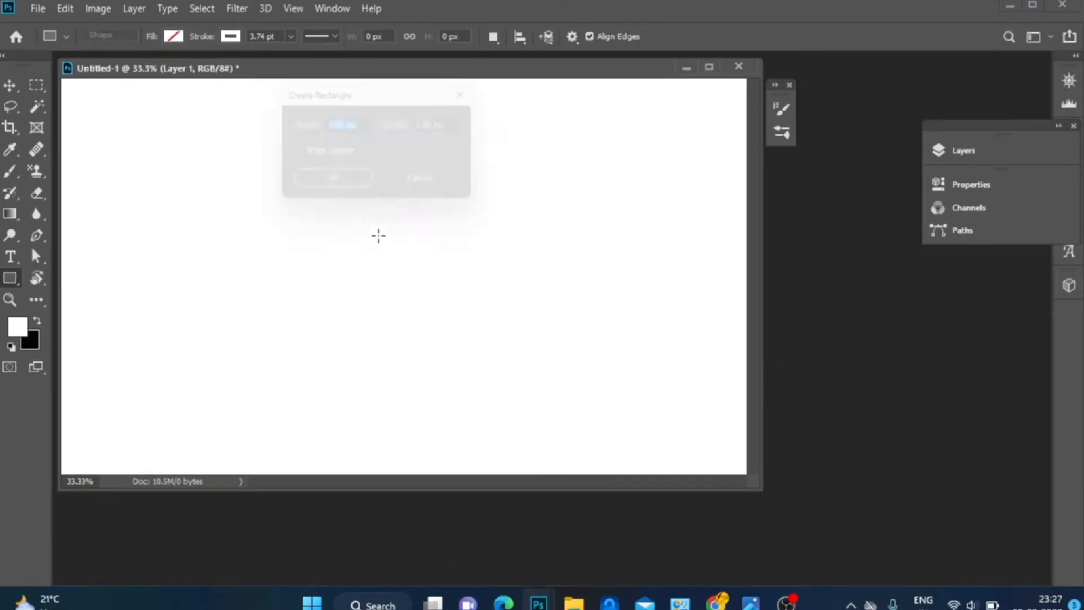
pyautogui.press('BackSpace')
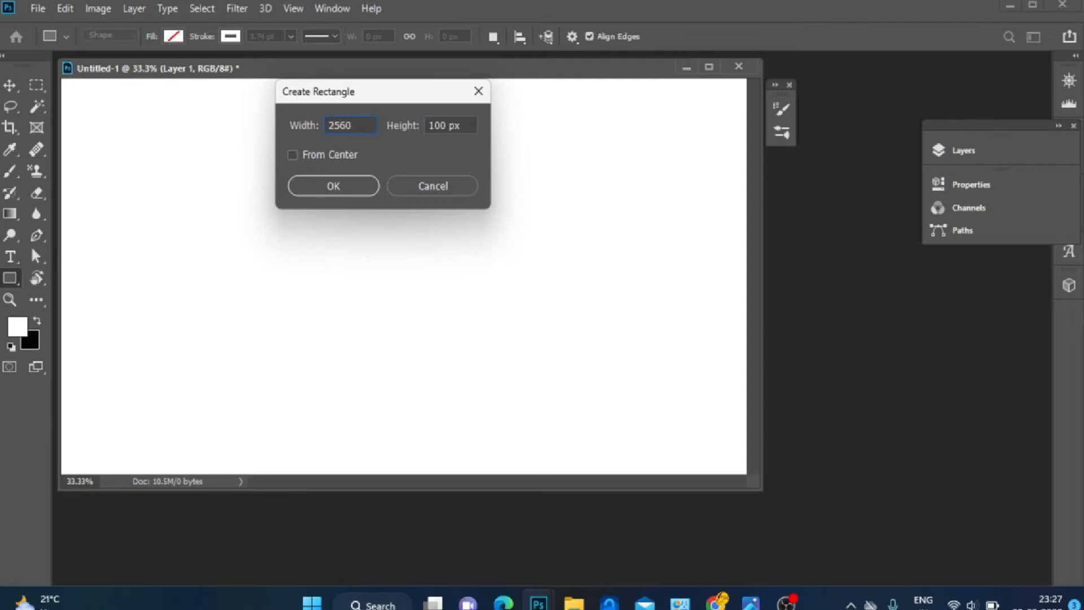
pyautogui.doubleClick(449, 126)
pyautogui.write('423')
pyautogui.click(334, 183)
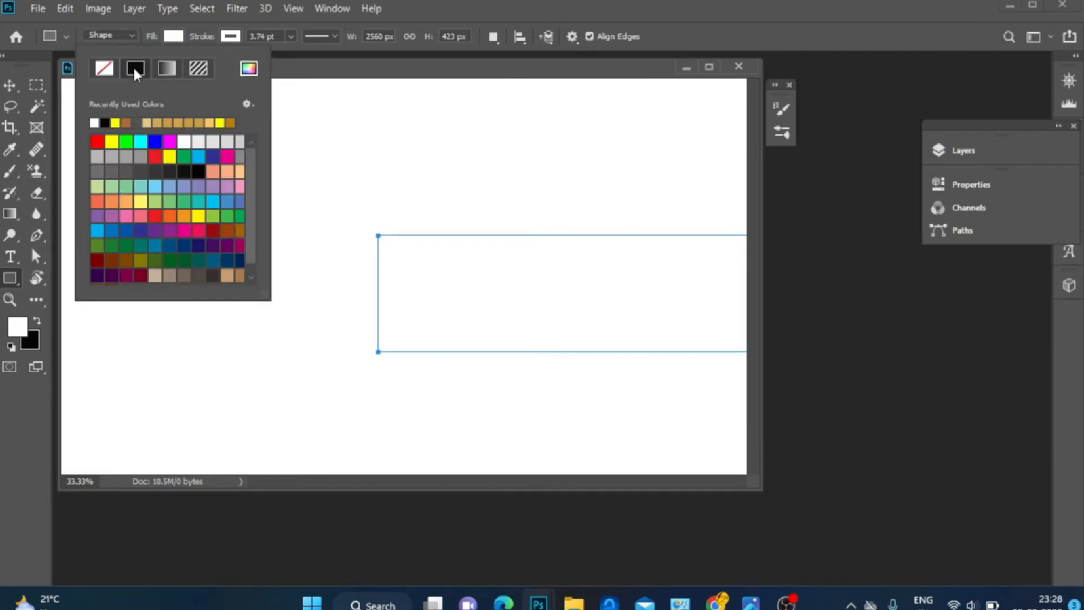
pyautogui.click(106, 123)
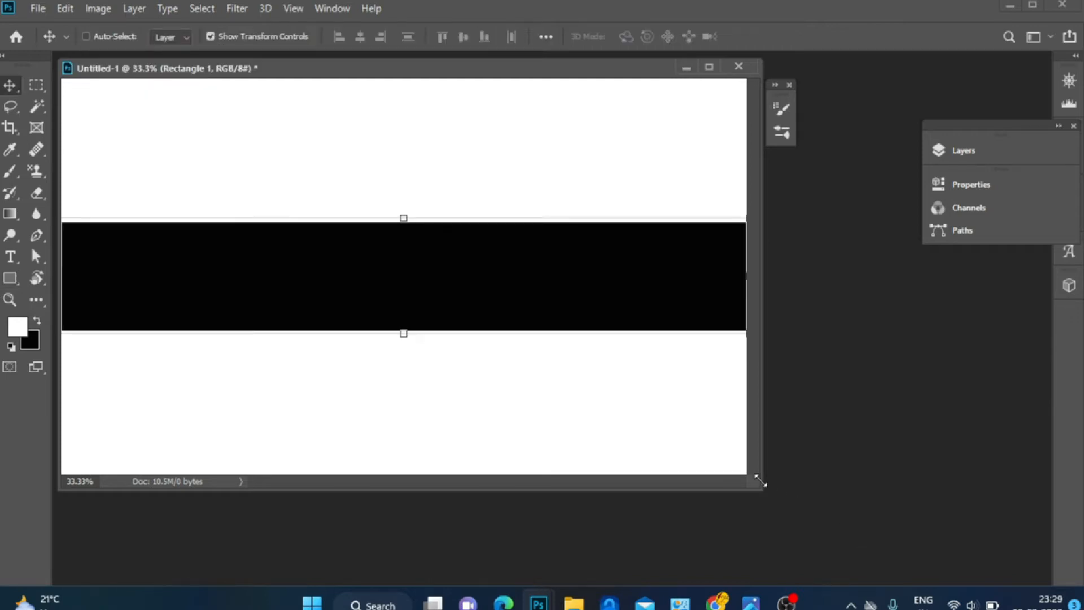
# Open the Layers panel
pyautogui.moveTo(763, 483); pyautogui.dragTo(981, 546)
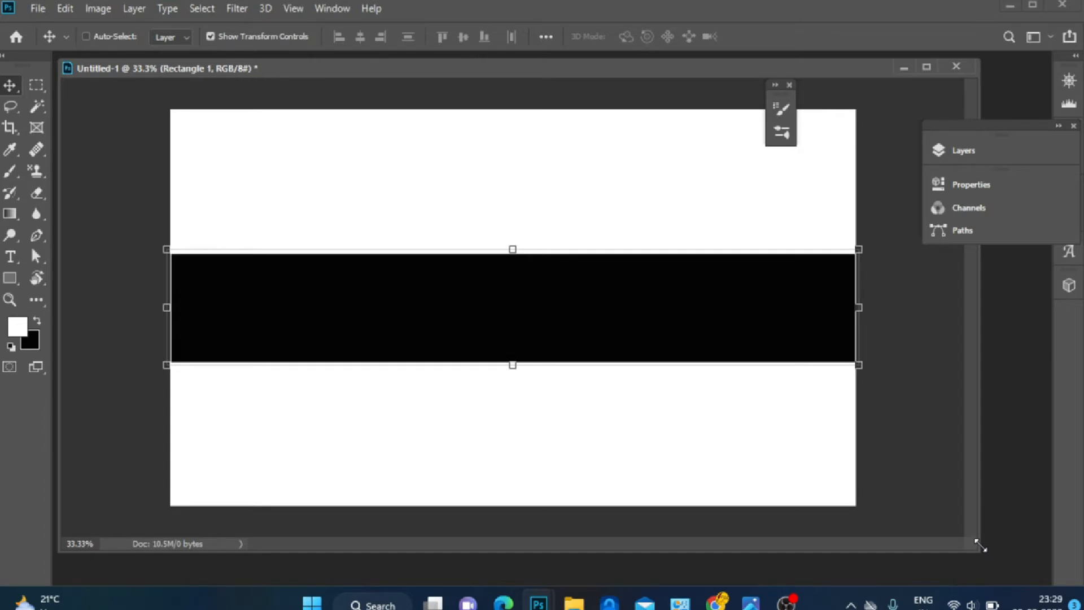
pyautogui.hotkey('ctrl', 't')
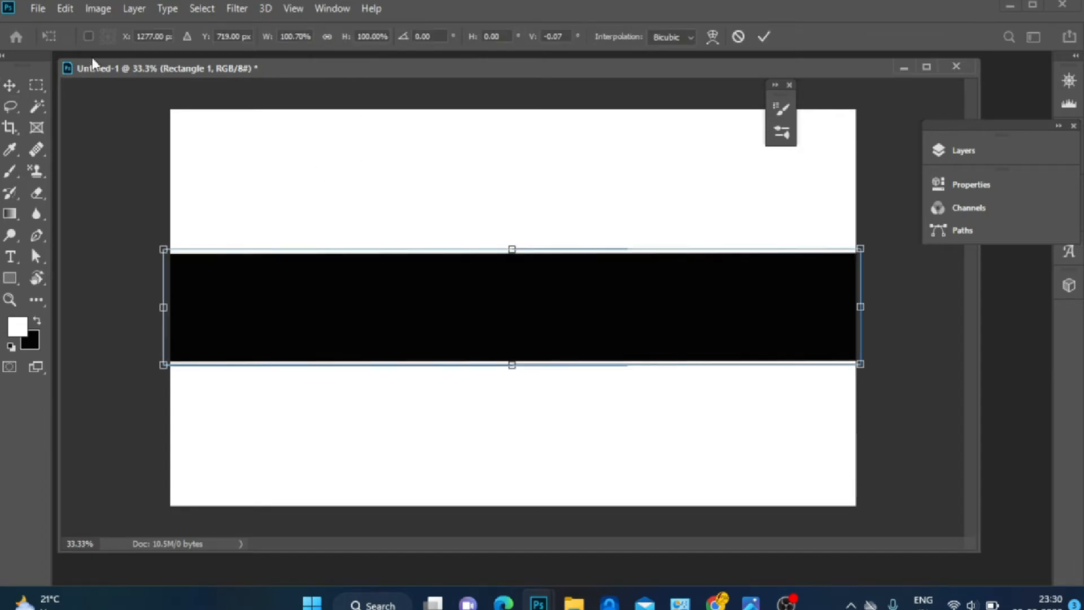
pyautogui.click(39, 9)
pyautogui.moveTo(65, 9)
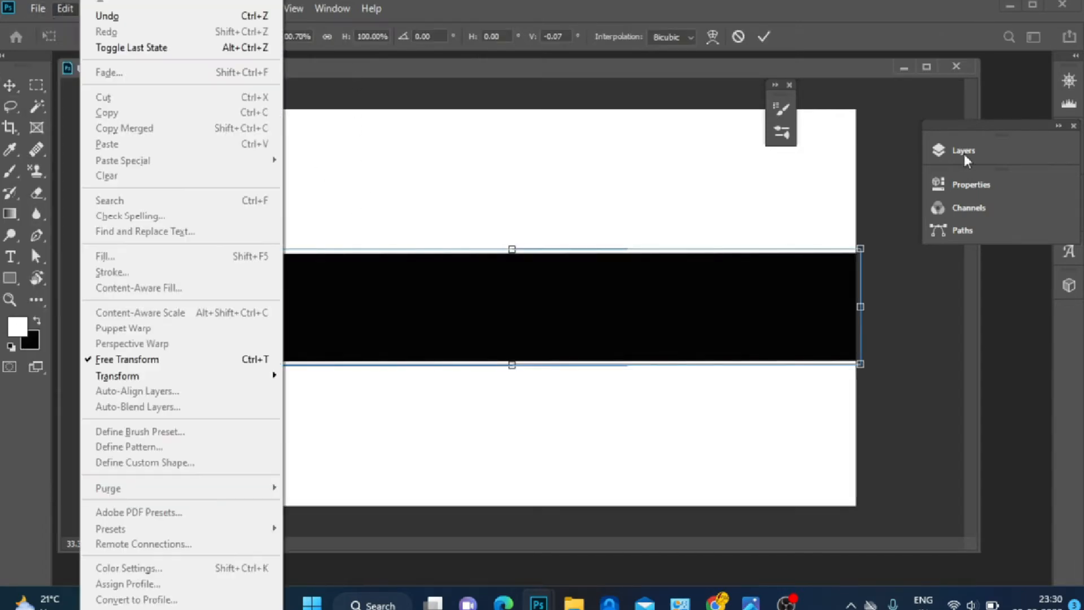
pyautogui.click(1007, 152)
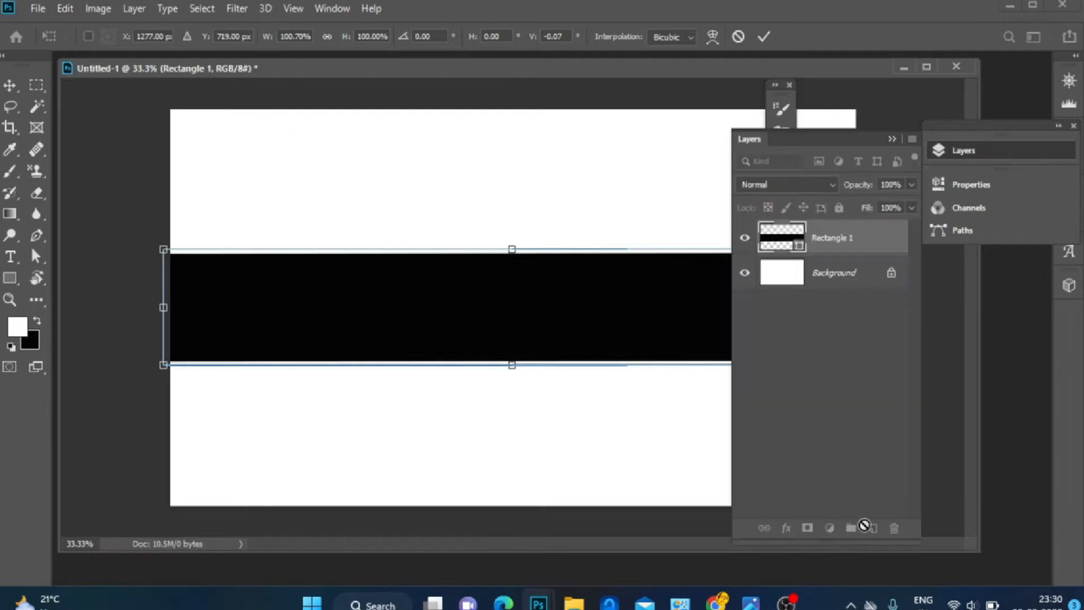
pyautogui.press('Return')
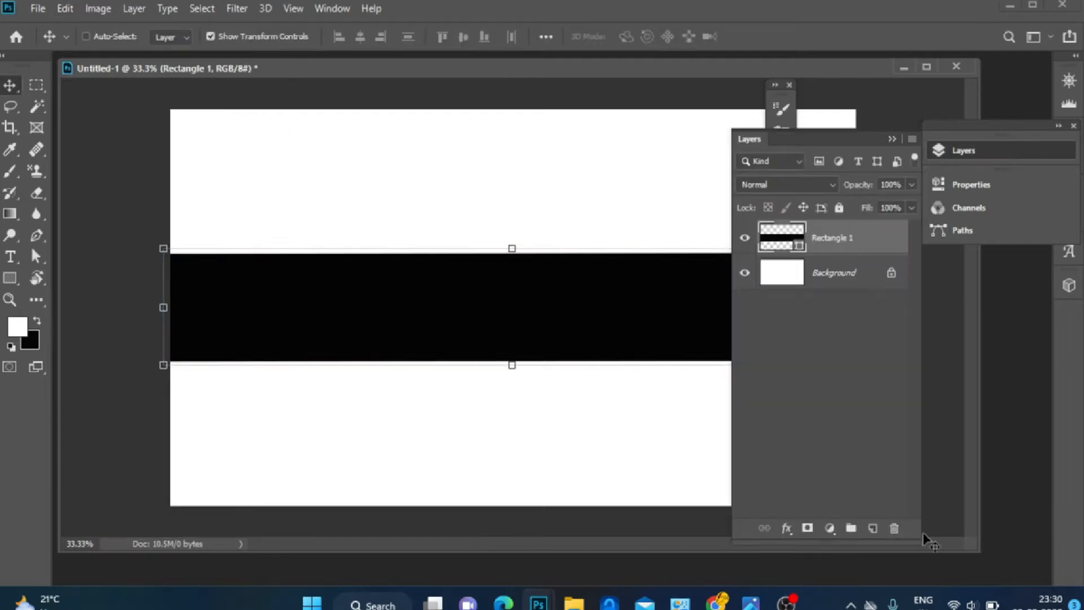
# Add a new layer and place the portrait image img_20200829_224156 (88) as an embedded object
pyautogui.click(874, 529)
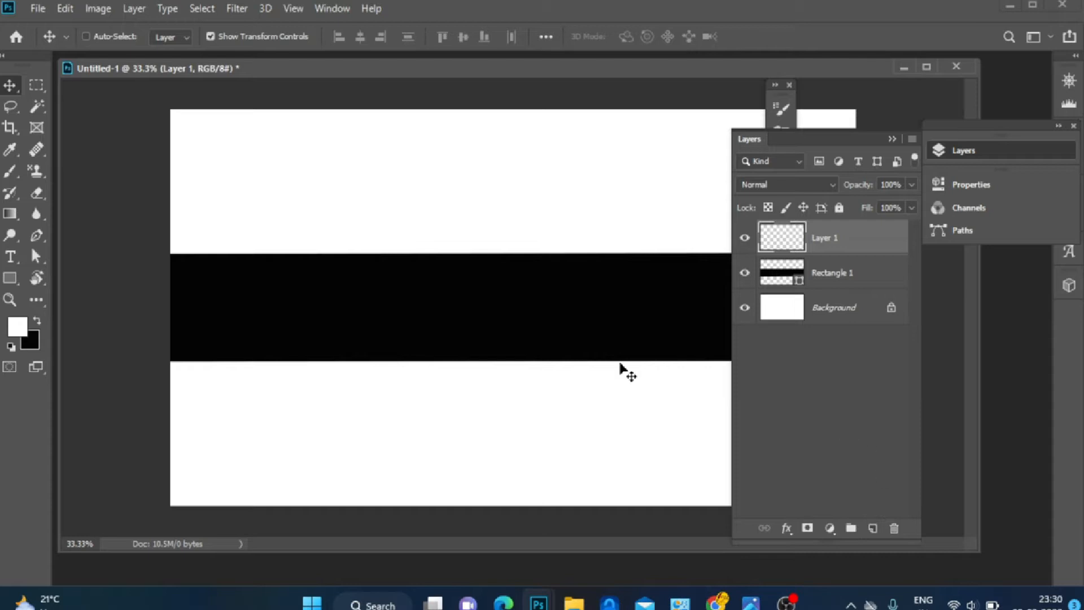
pyautogui.click(38, 9)
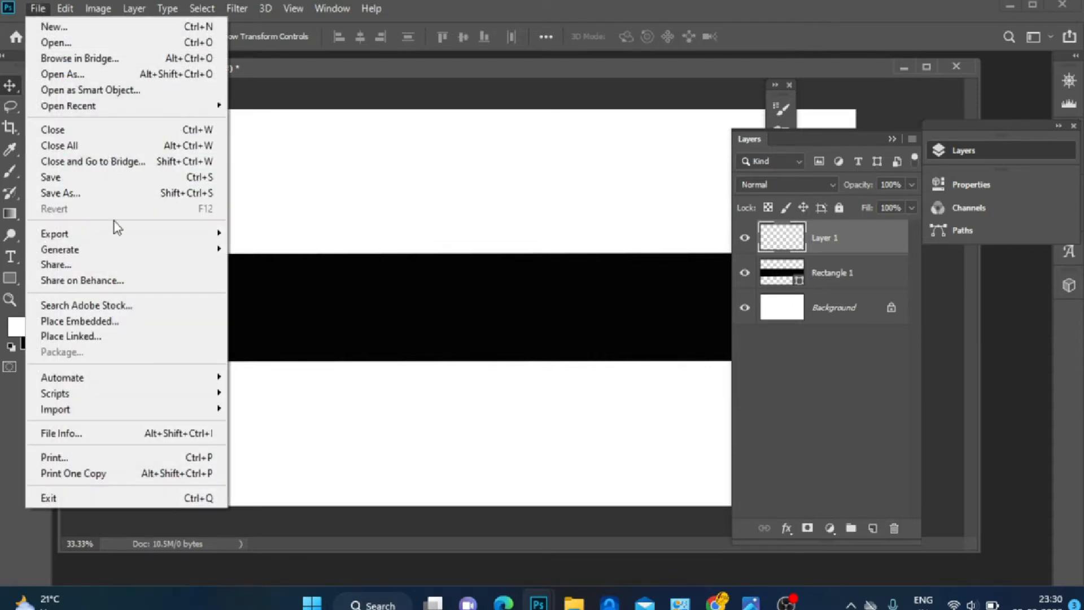
pyautogui.click(118, 323)
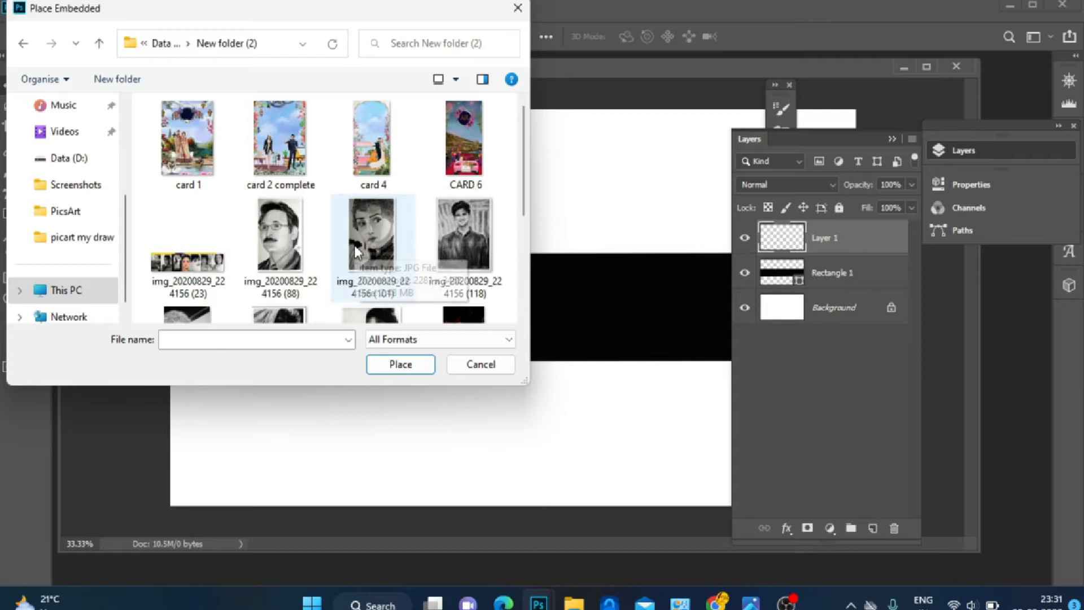
pyautogui.click(282, 245)
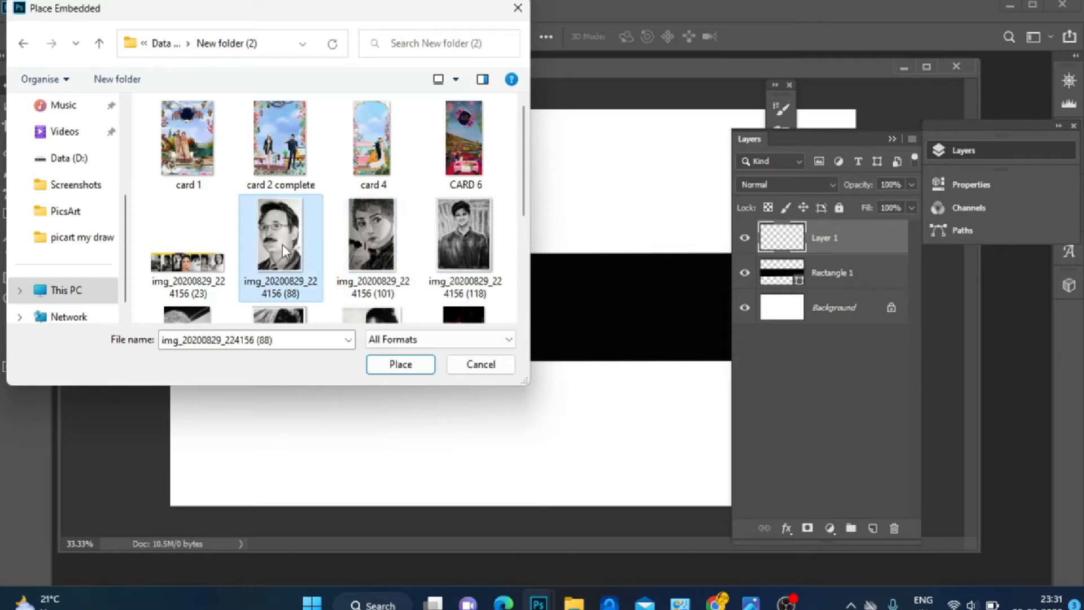
pyautogui.click(401, 365)
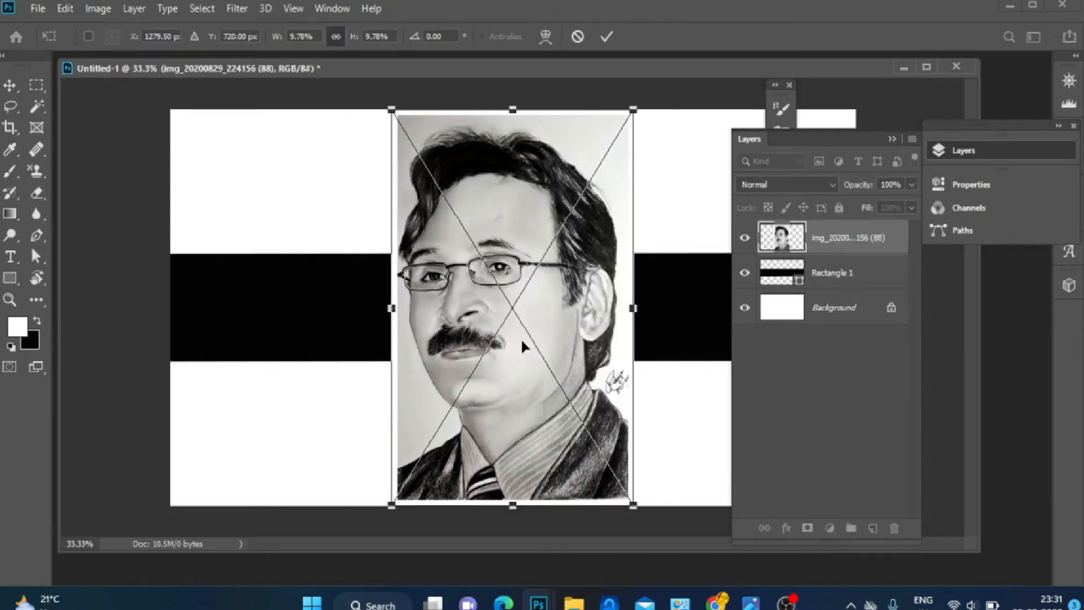
# Scale the portrait down to the black band's height and position it on the band, left of centre
pyautogui.moveTo(515, 110); pyautogui.dragTo(545, 356)
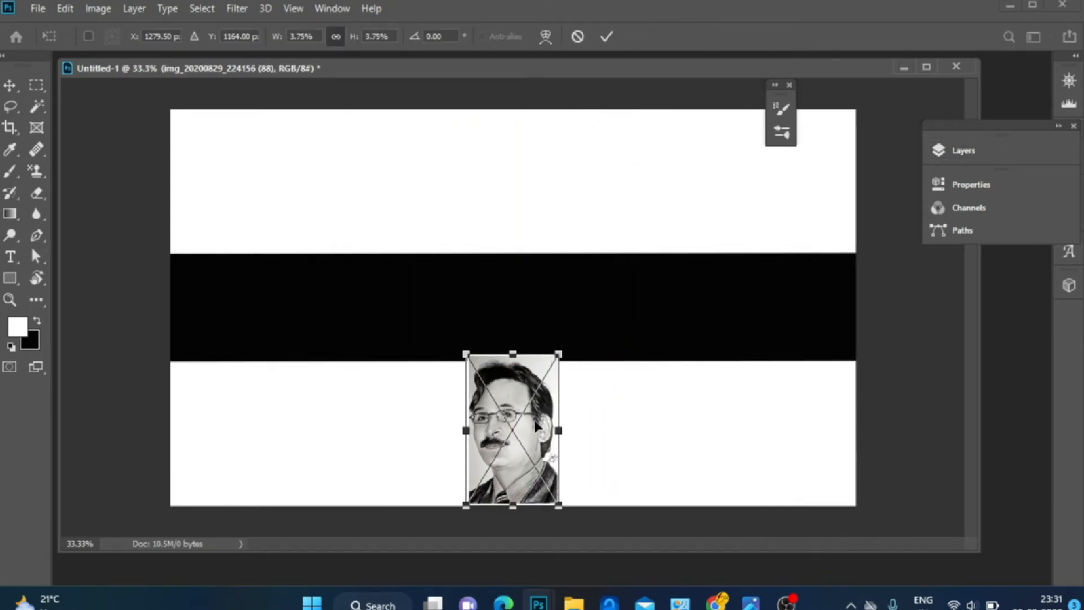
pyautogui.moveTo(536, 427); pyautogui.dragTo(428, 362)
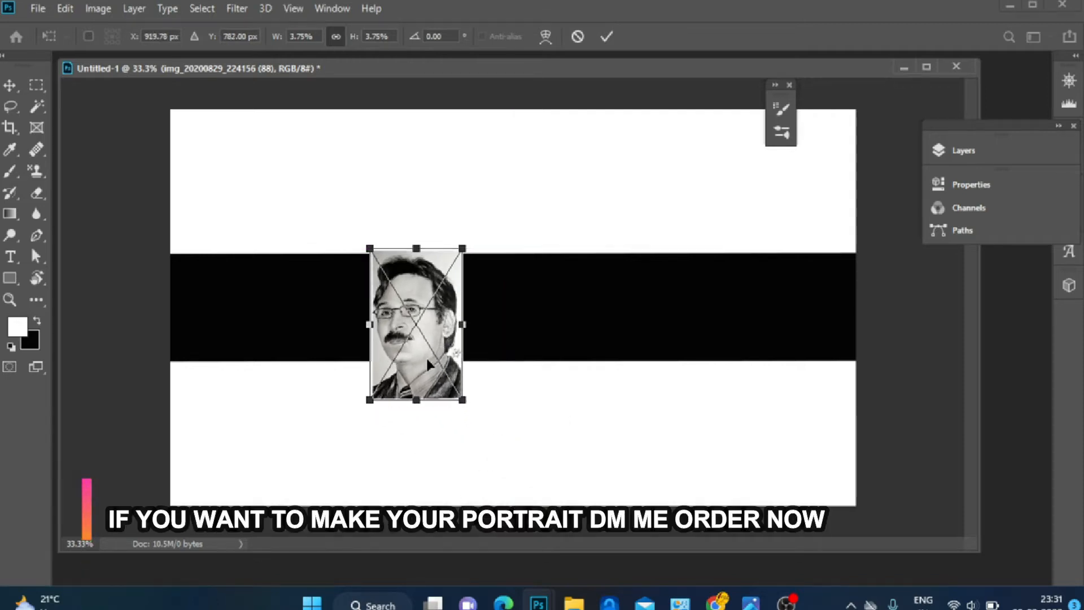
pyautogui.moveTo(465, 402); pyautogui.dragTo(418, 345)
pyautogui.press('Return')
# Rasterize the portrait layer and remove its white background with the Magic Wand
pyautogui.click(37, 106)
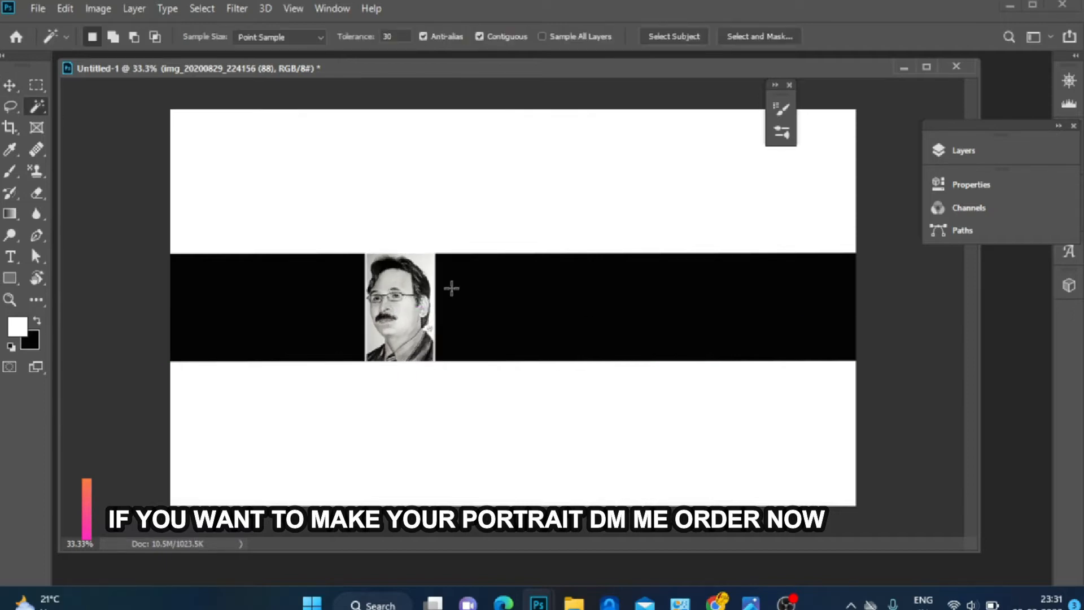
pyautogui.click(432, 267)
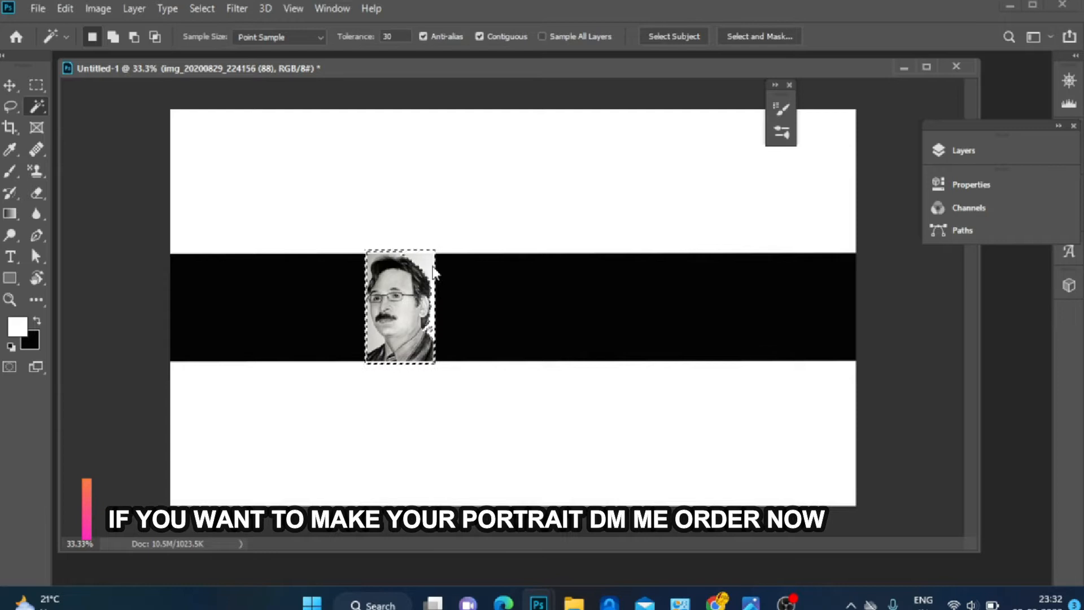
pyautogui.click(964, 151)
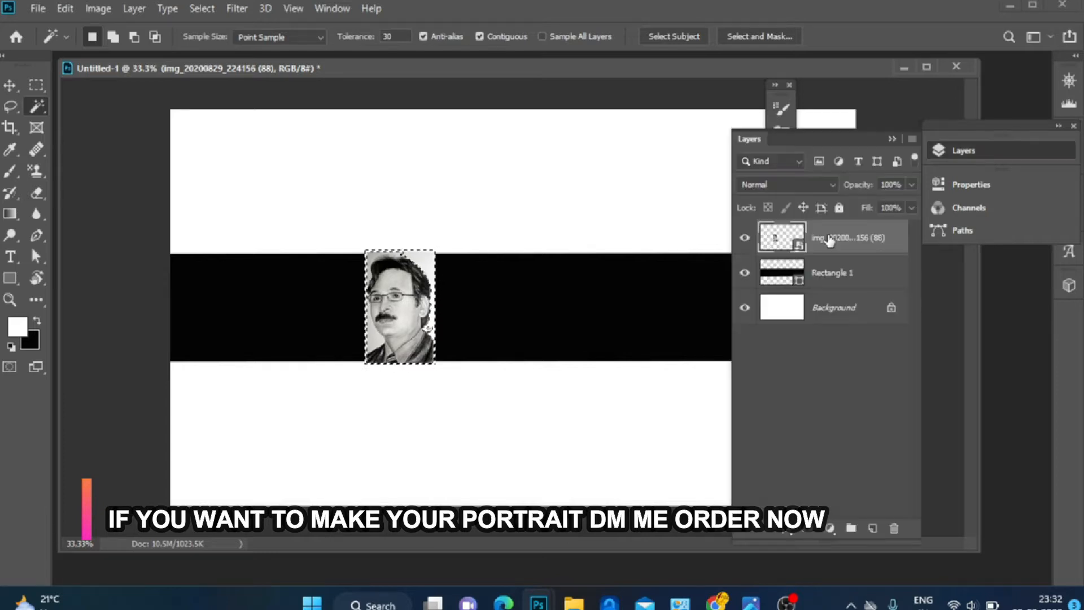
pyautogui.rightClick(828, 240)
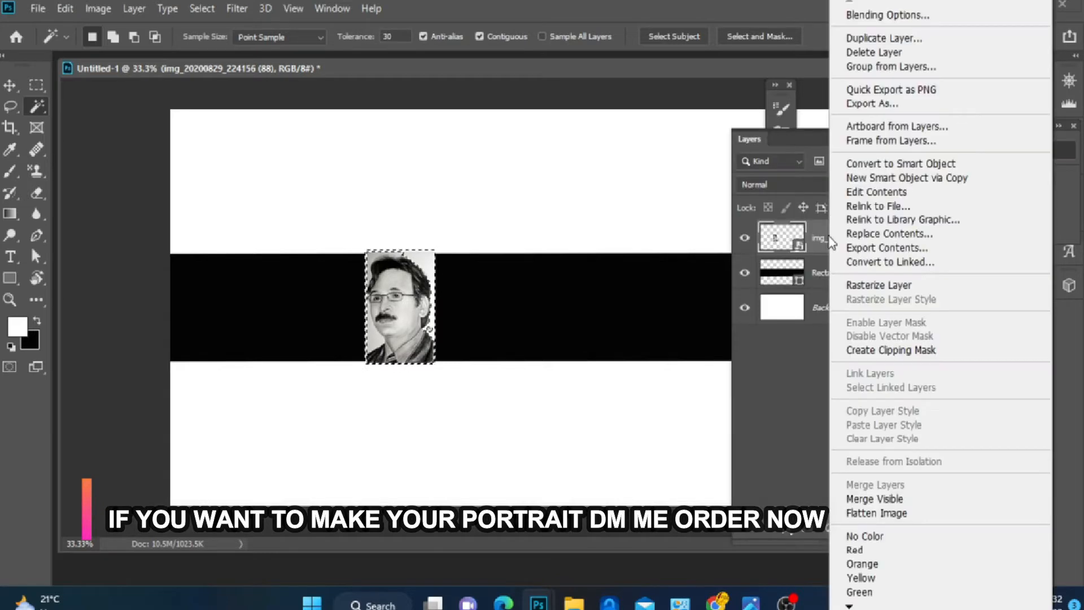
pyautogui.click(892, 286)
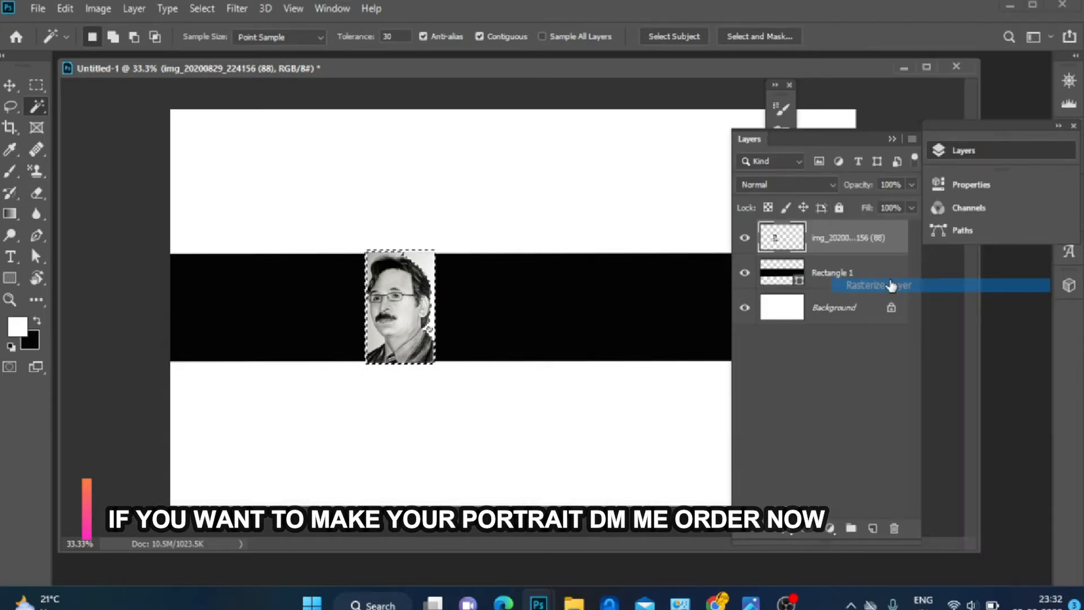
pyautogui.keyDown('alt'); pyautogui.click(813, 253); pyautogui.keyUp('alt')
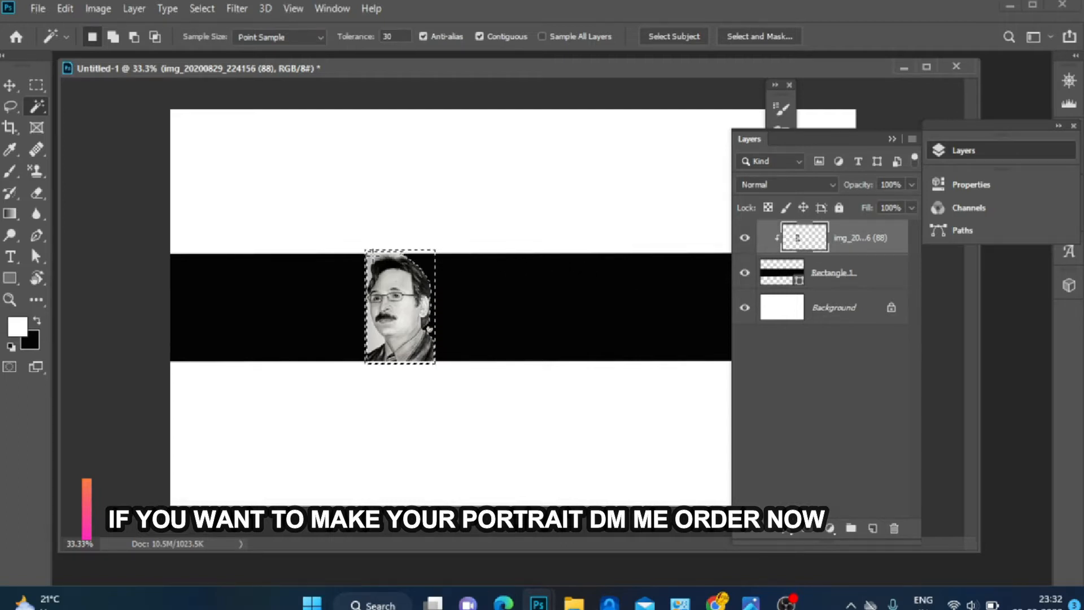
pyautogui.click(373, 260)
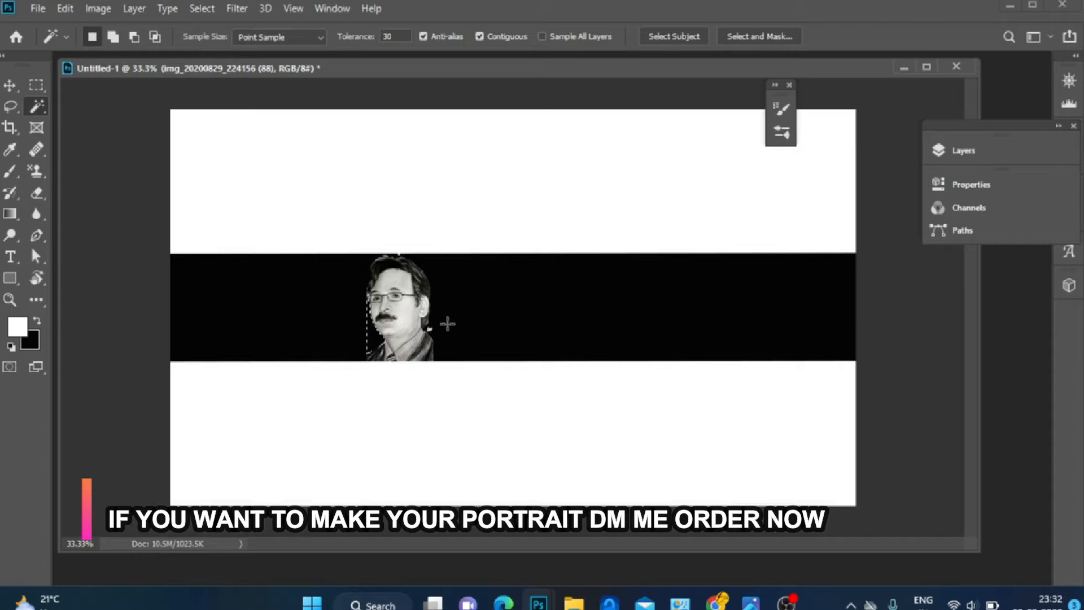
# Set a smaller Eraser brush size, then switch back to the Magic Wand
pyautogui.press('capslock')
pyautogui.press('e')
pyautogui.press('[')
pyautogui.press('[')
pyautogui.press('[')
pyautogui.press('[')
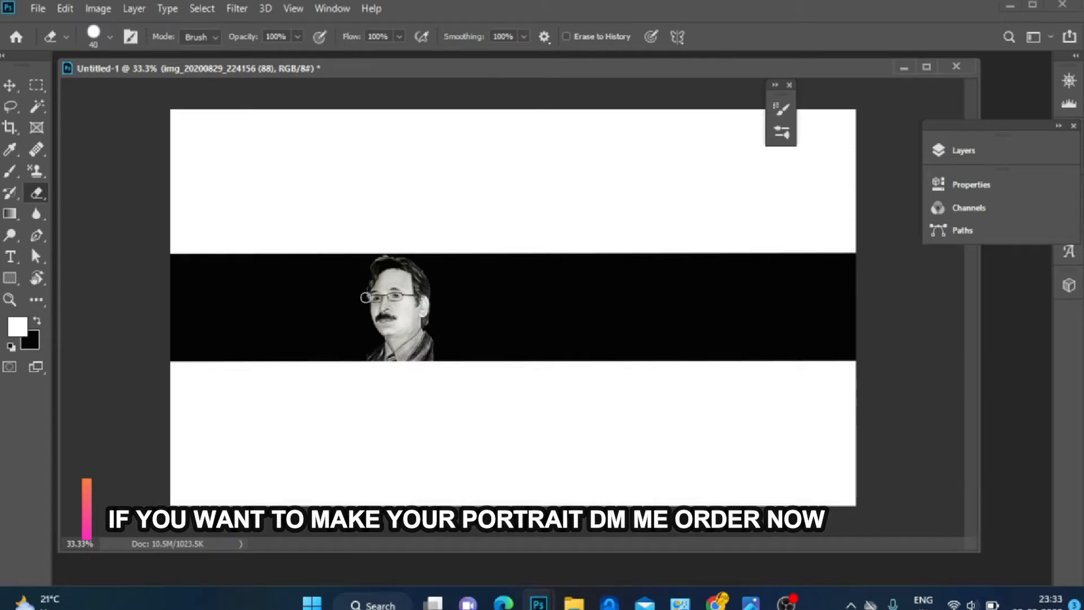
pyautogui.press('w')
pyautogui.hotkey('ctrl', '+')
pyautogui.hotkey('ctrl', '+')
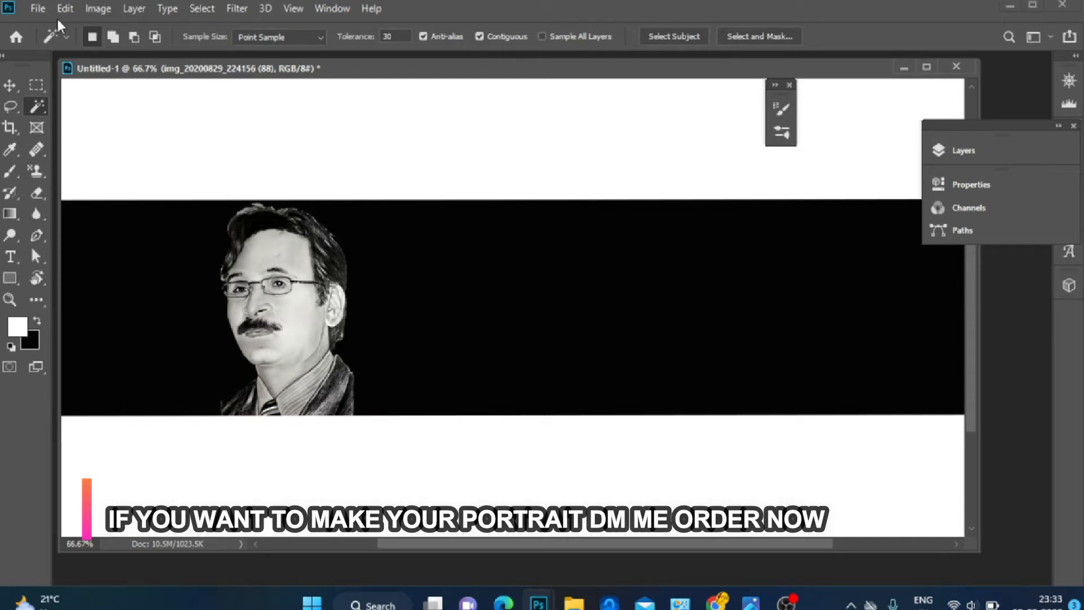
pyautogui.click(37, 8)
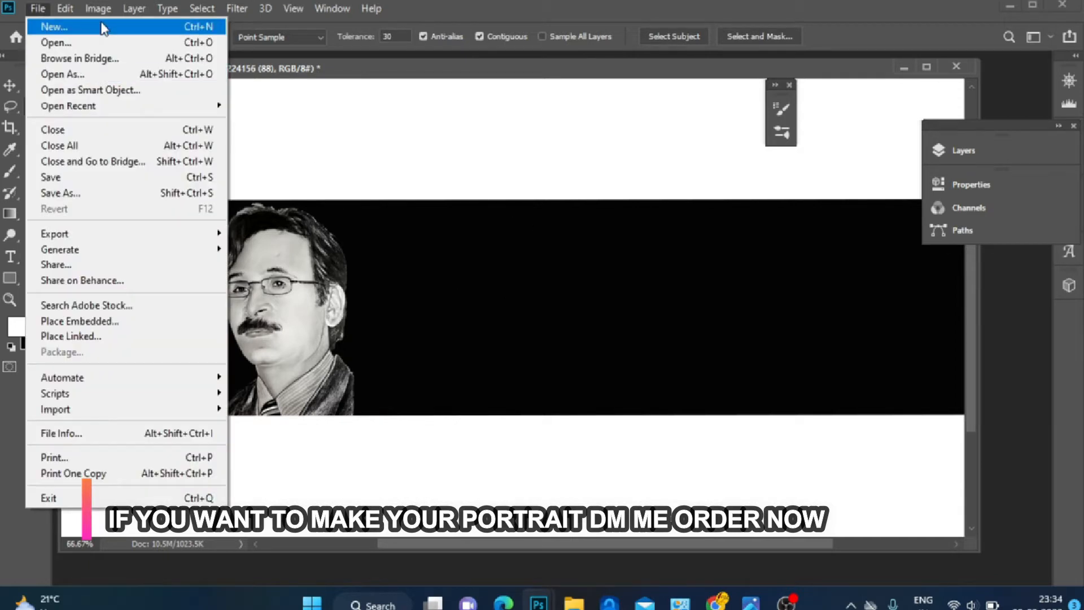
pyautogui.click(360, 173)
pyautogui.hotkey('ctrl', '-')
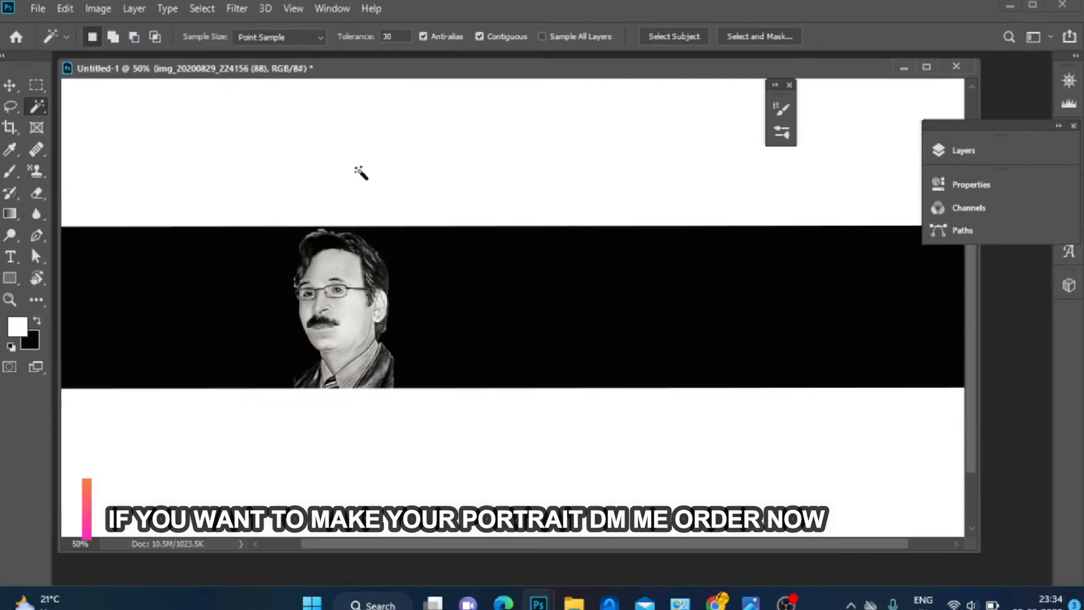
pyautogui.click(293, 9)
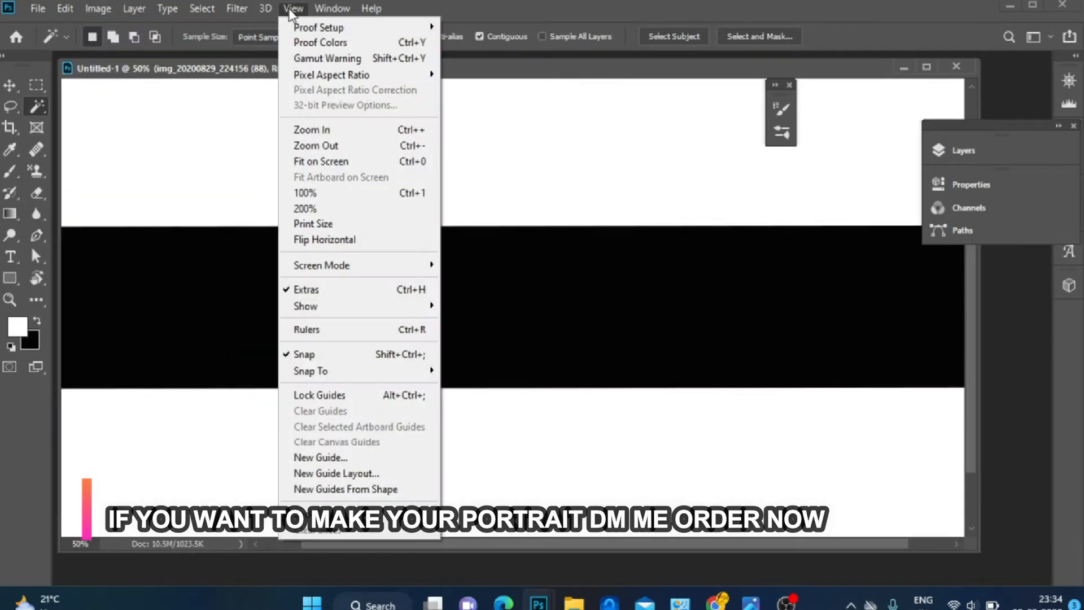
pyautogui.click(411, 458)
pyautogui.click(776, 223)
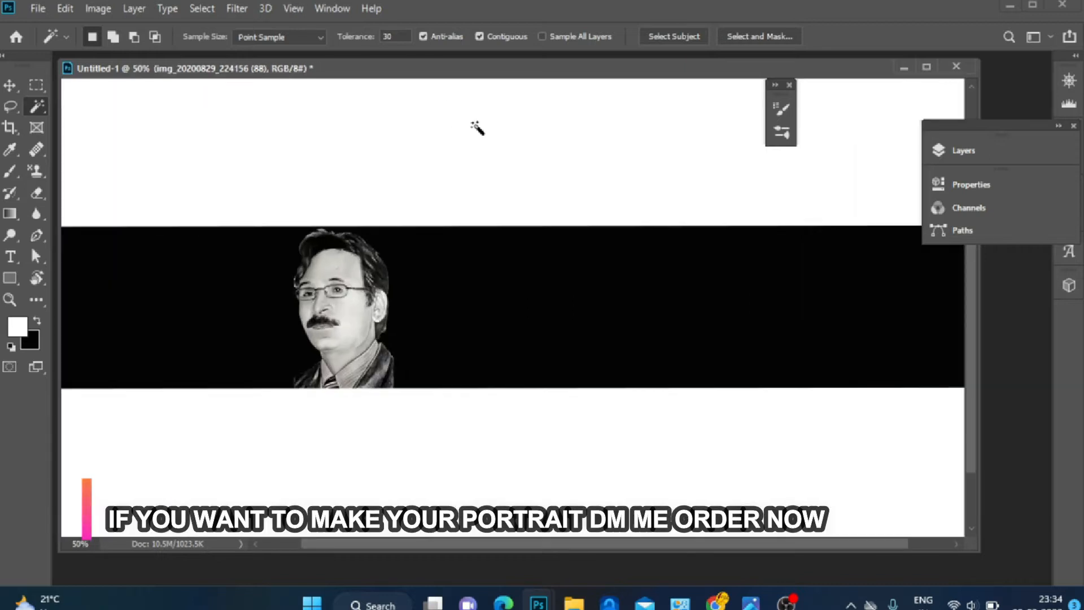
pyautogui.click(293, 9)
pyautogui.click(356, 474)
pyautogui.click(908, 245)
# Create guides from the shapes to outline the portrait and the black band
pyautogui.click(293, 8)
pyautogui.click(409, 491)
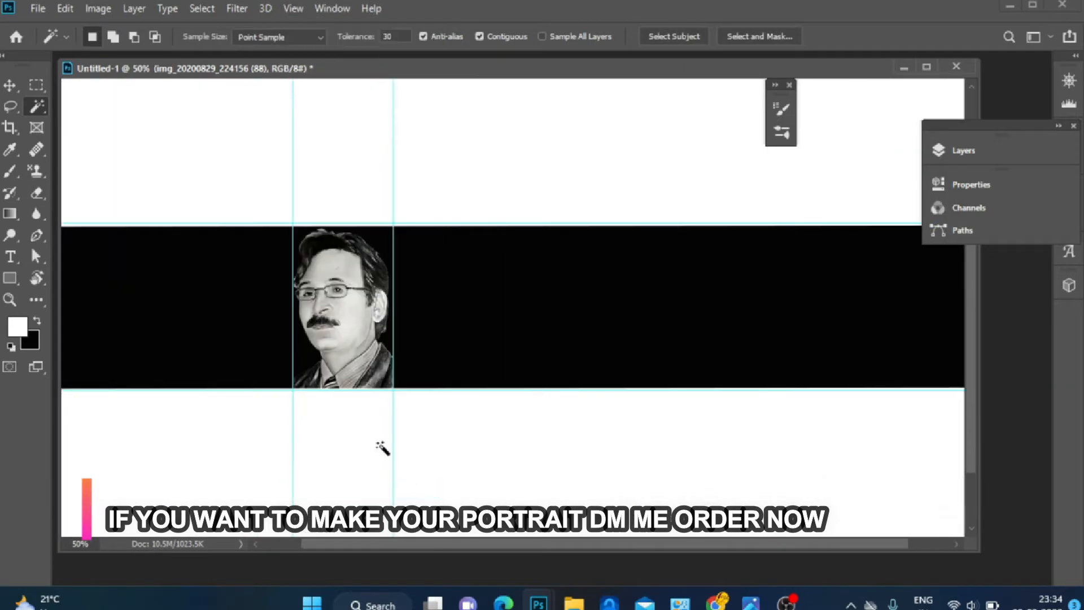
pyautogui.click(295, 8)
pyautogui.click(402, 490)
pyautogui.click(293, 8)
pyautogui.click(409, 474)
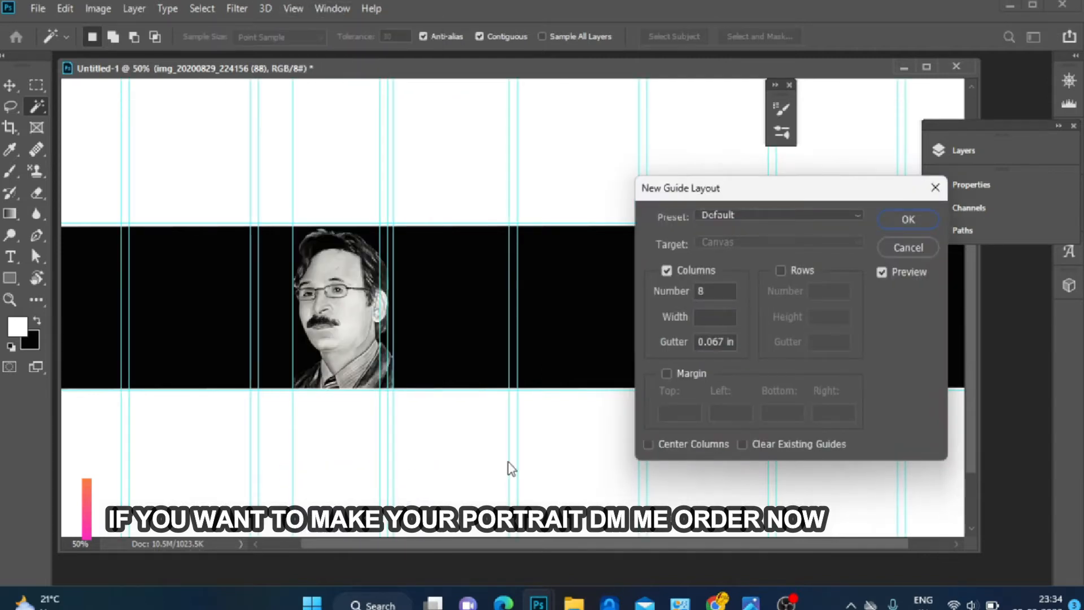
pyautogui.click(909, 247)
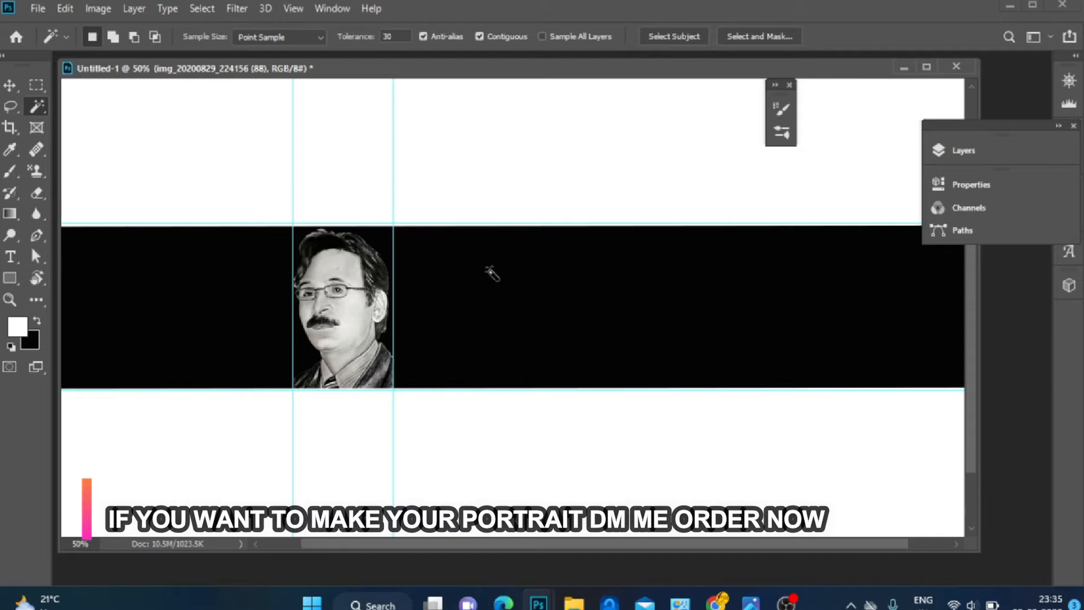
pyautogui.click(956, 157)
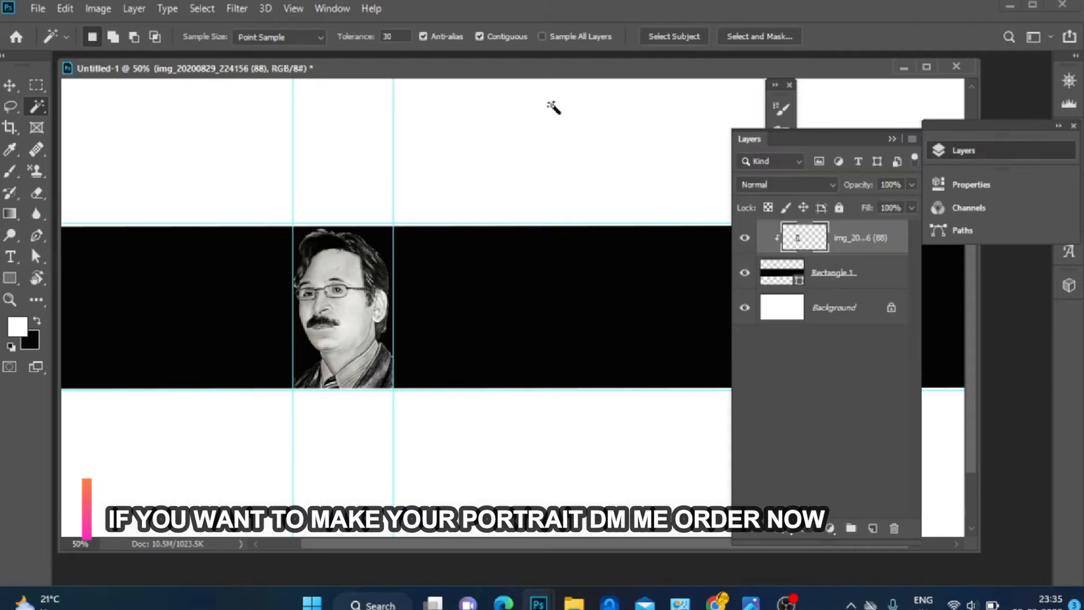
pyautogui.click(293, 8)
pyautogui.click(351, 484)
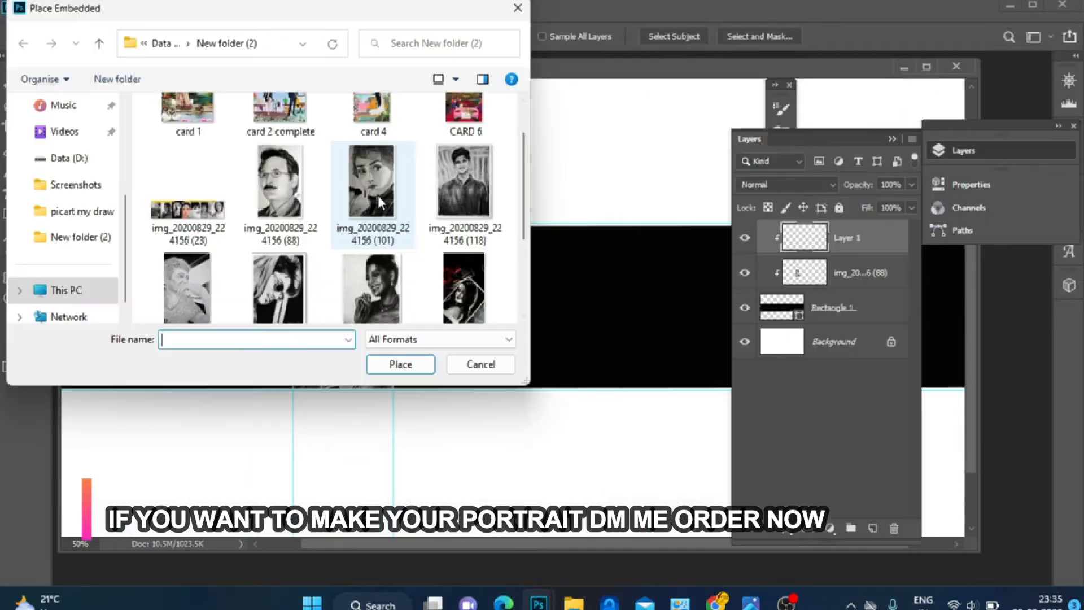
pyautogui.click(377, 192)
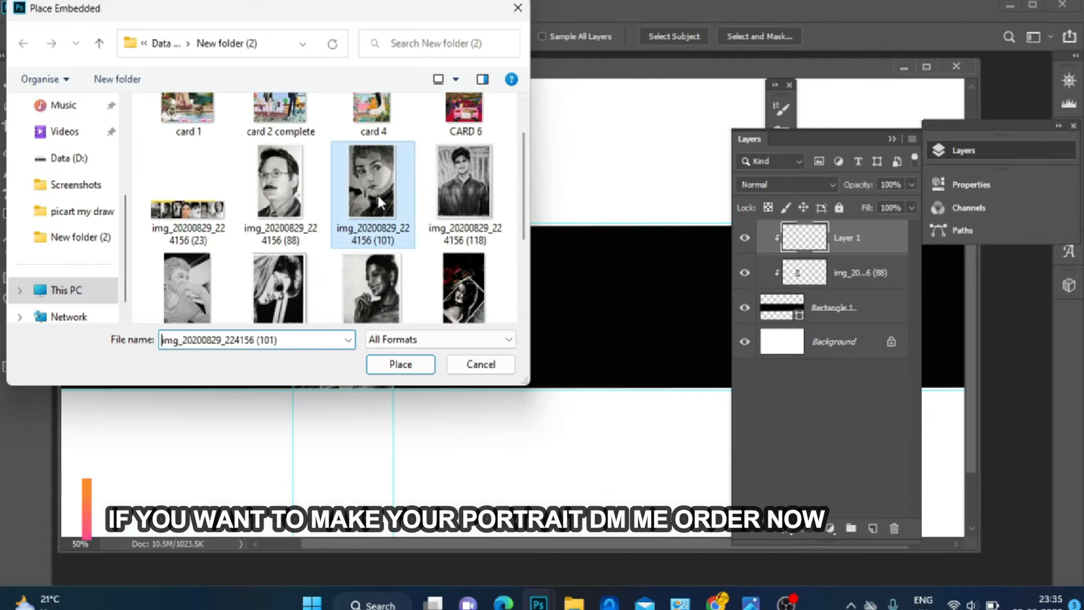
# Place the second portrait image, scale it to the band's height beside the first portrait, and move its layer below the first portrait's layer
pyautogui.click(412, 364)
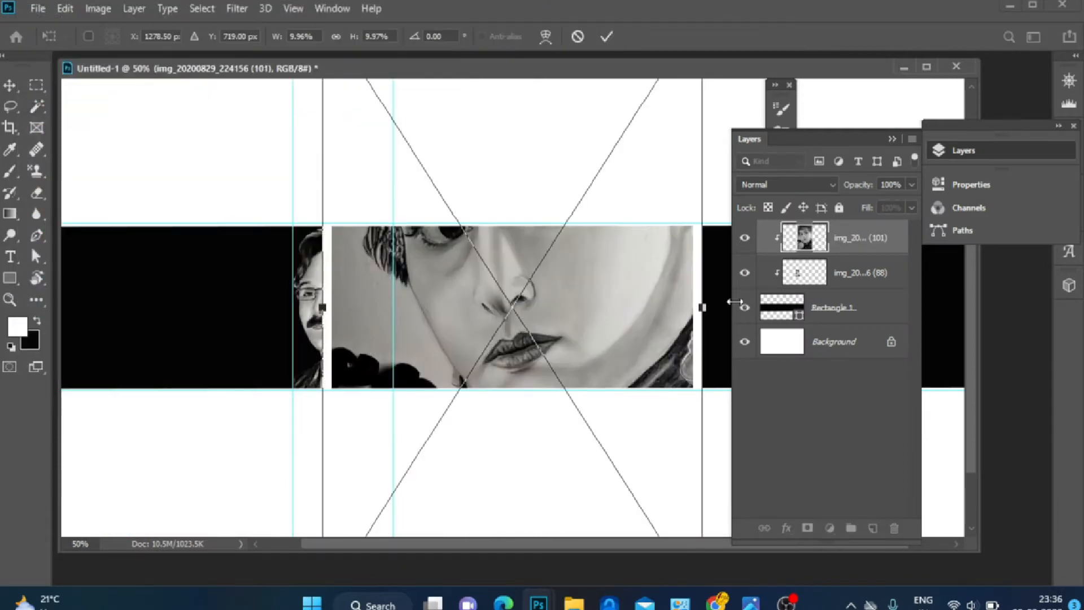
pyautogui.moveTo(702, 308); pyautogui.dragTo(449, 307)
pyautogui.moveTo(388, 337); pyautogui.dragTo(459, 337)
pyautogui.click(983, 145)
pyautogui.moveTo(865, 249); pyautogui.dragTo(858, 289)
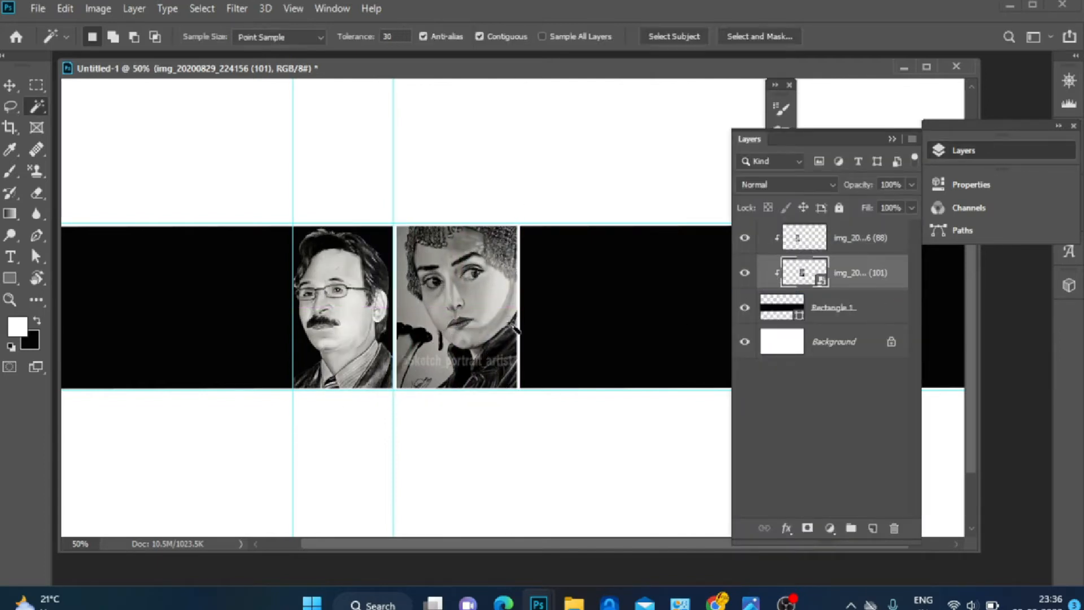
# Move the second portrait so its top aligns with the black band's upper guide
pyautogui.click(14, 88)
pyautogui.moveTo(457, 210); pyautogui.dragTo(457, 224)
pyautogui.moveTo(470, 298); pyautogui.dragTo(465, 293)
pyautogui.moveTo(450, 221); pyautogui.dragTo(450, 226)
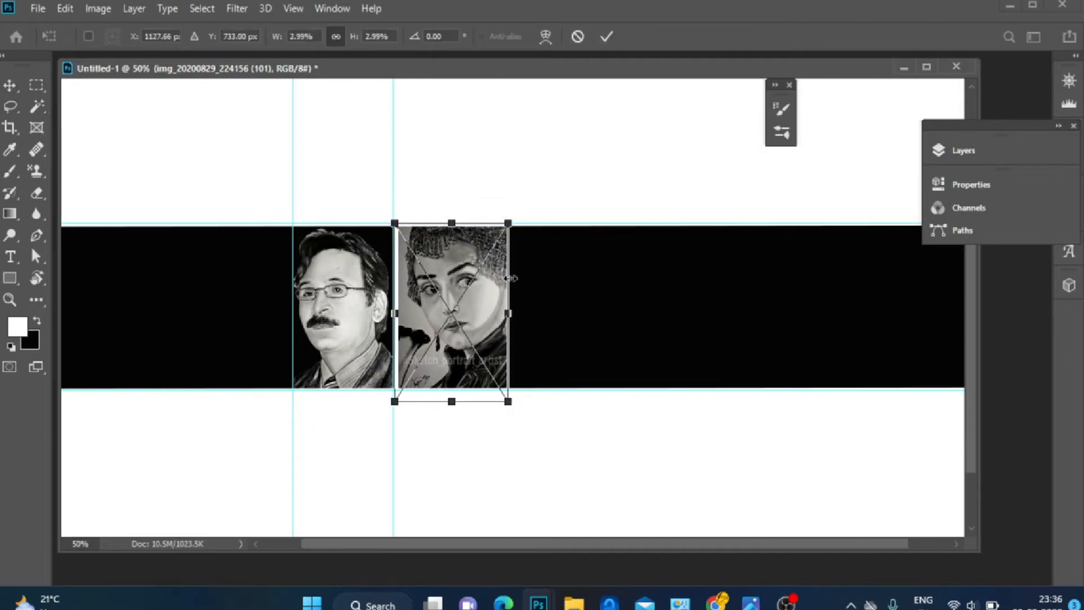
# Zoom to 100% and delete a Magic Wand selection of the second portrait's background
pyautogui.click(36, 106)
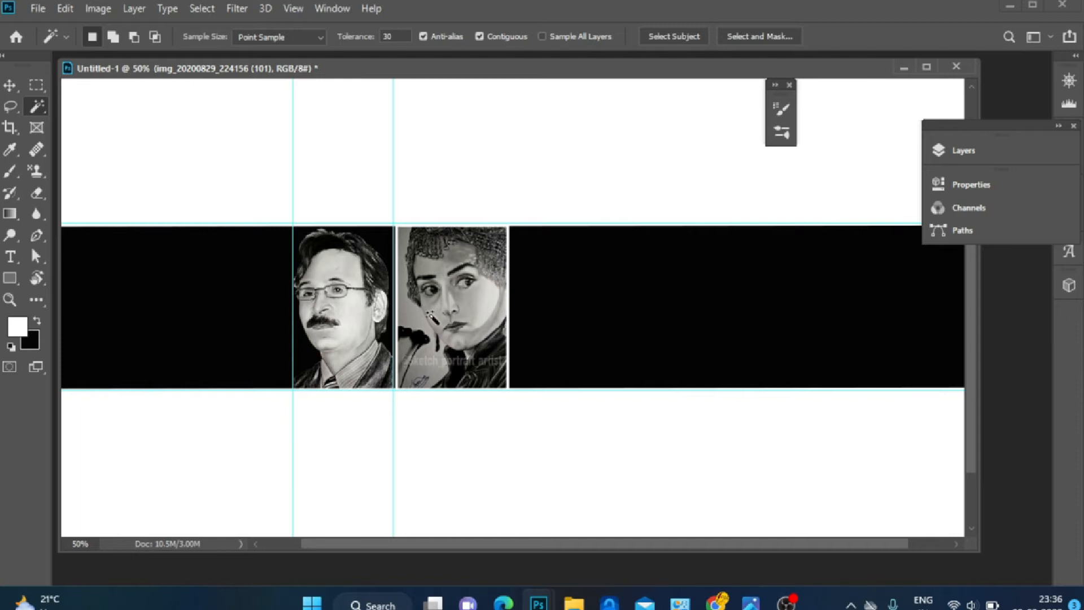
pyautogui.hotkey('ctrl', '+')
pyautogui.hotkey('ctrl', '+')
pyautogui.hotkey('ctrl', '-')
pyautogui.click(281, 274)
pyautogui.press('Delete')
pyautogui.click(516, 232)
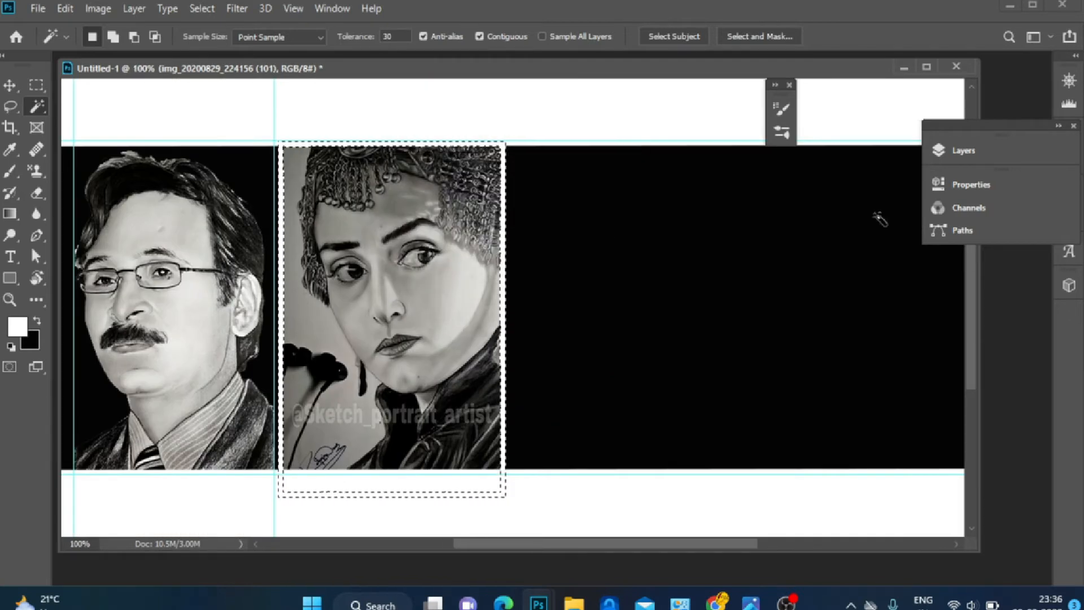
pyautogui.click(964, 150)
pyautogui.rightClick(826, 282)
pyautogui.rightClick(870, 273)
pyautogui.click(971, 285)
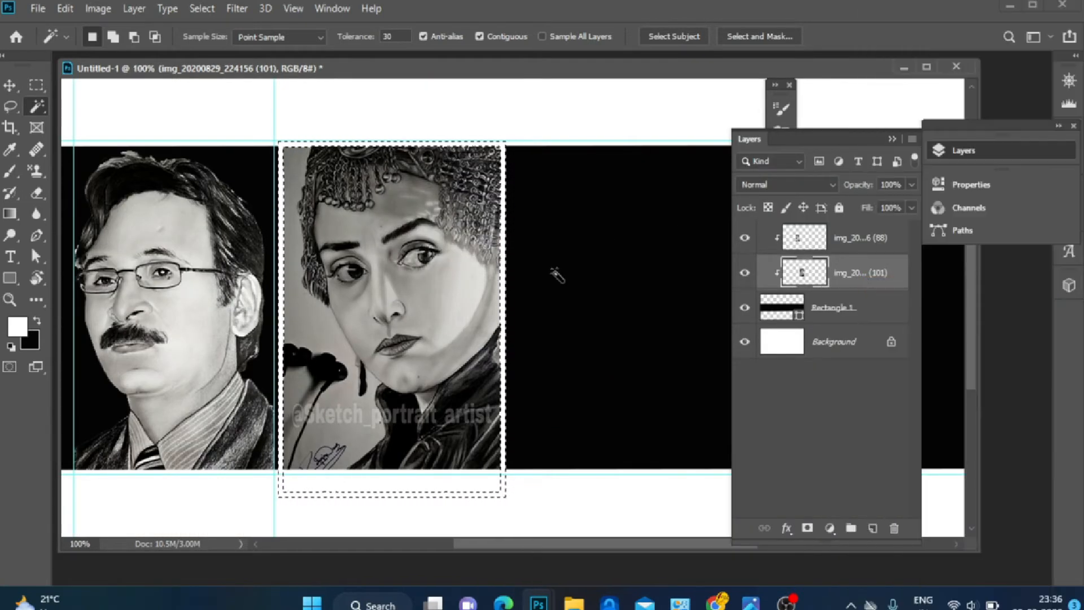
# Shift the second portrait slightly left and delete its white background areas with the Magic Wand
pyautogui.click(16, 85)
pyautogui.moveTo(458, 291); pyautogui.dragTo(450, 290)
pyautogui.click(40, 105)
pyautogui.click(287, 172)
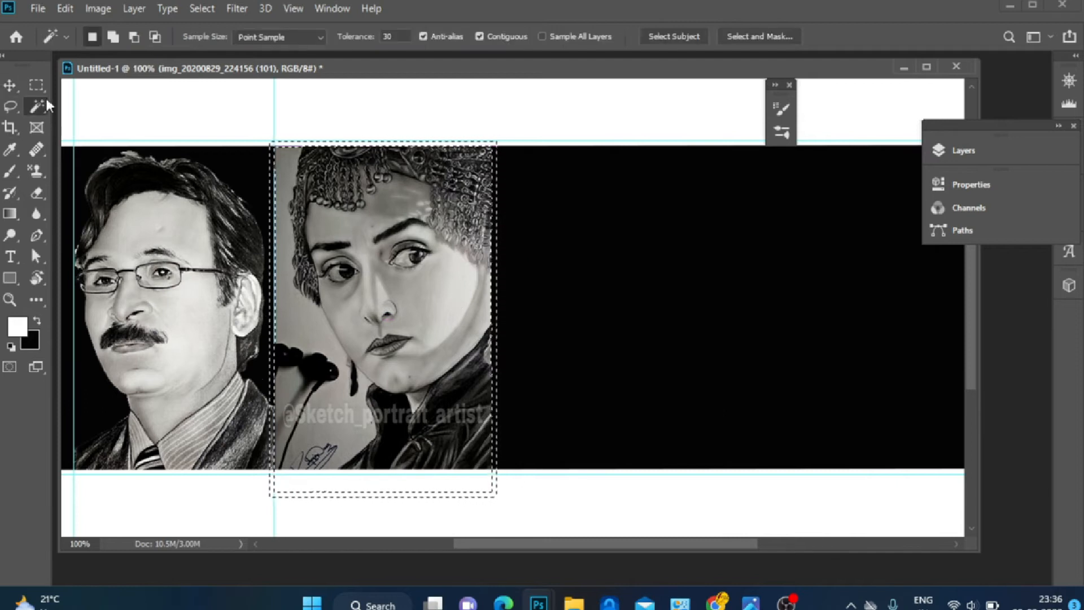
pyautogui.press('Delete')
pyautogui.click(325, 461)
pyautogui.hotkey('ctrl', 'd')
pyautogui.click(313, 464)
pyautogui.press('Delete')
pyautogui.click(291, 405)
# Start a Pen-tool shape path along the left edge of the second woman's face and set its stroke to 0.07 pt
pyautogui.click(36, 235)
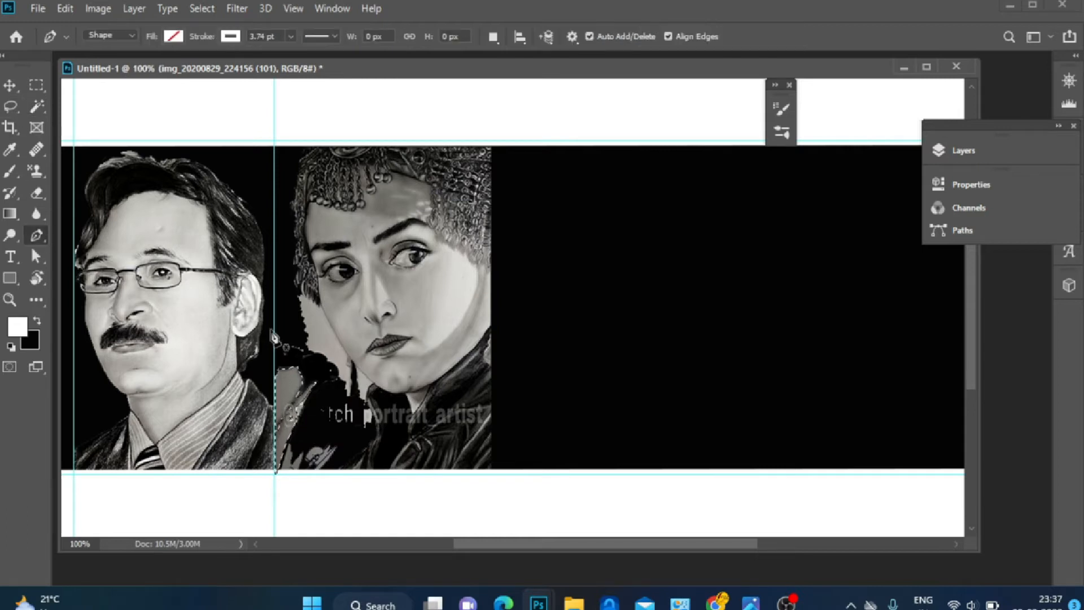
pyautogui.click(302, 291)
pyautogui.click(306, 297)
pyautogui.click(308, 295)
pyautogui.click(291, 37)
pyautogui.moveTo(279, 58); pyautogui.dragTo(275, 58)
# Continue the Pen path down around the leftover background and close it along the band's lower edge and left guide
pyautogui.click(311, 300)
pyautogui.click(318, 304)
pyautogui.click(323, 309)
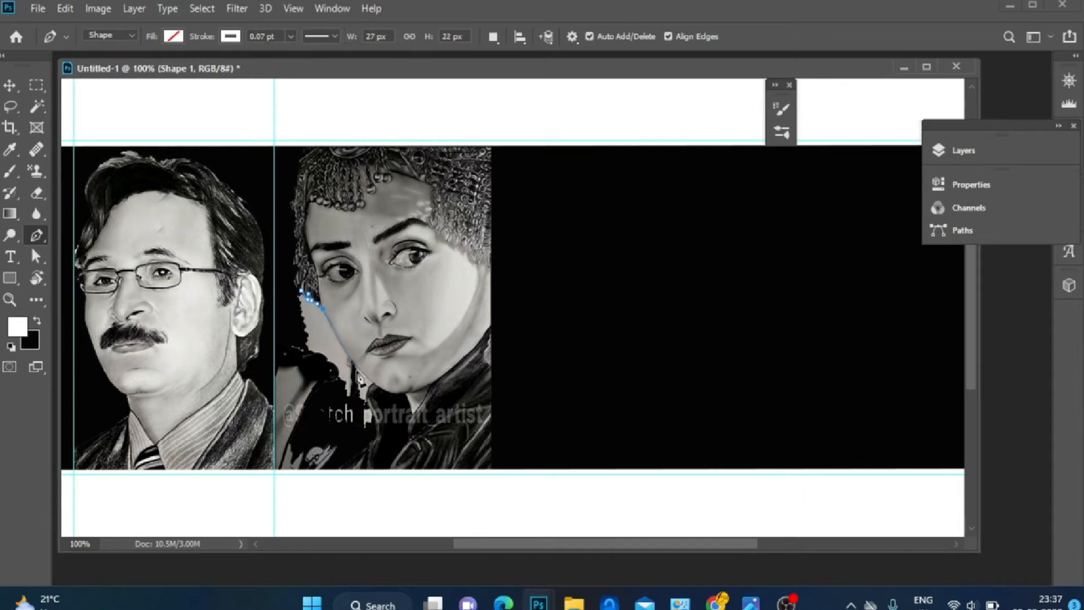
pyautogui.click(350, 357)
pyautogui.click(373, 383)
pyautogui.click(367, 388)
pyautogui.click(366, 392)
pyautogui.click(377, 430)
pyautogui.hotkey('ctrl', 'z')
pyautogui.moveTo(370, 411); pyautogui.dragTo(345, 468)
pyautogui.click(275, 474)
pyautogui.click(275, 295)
pyautogui.click(301, 290)
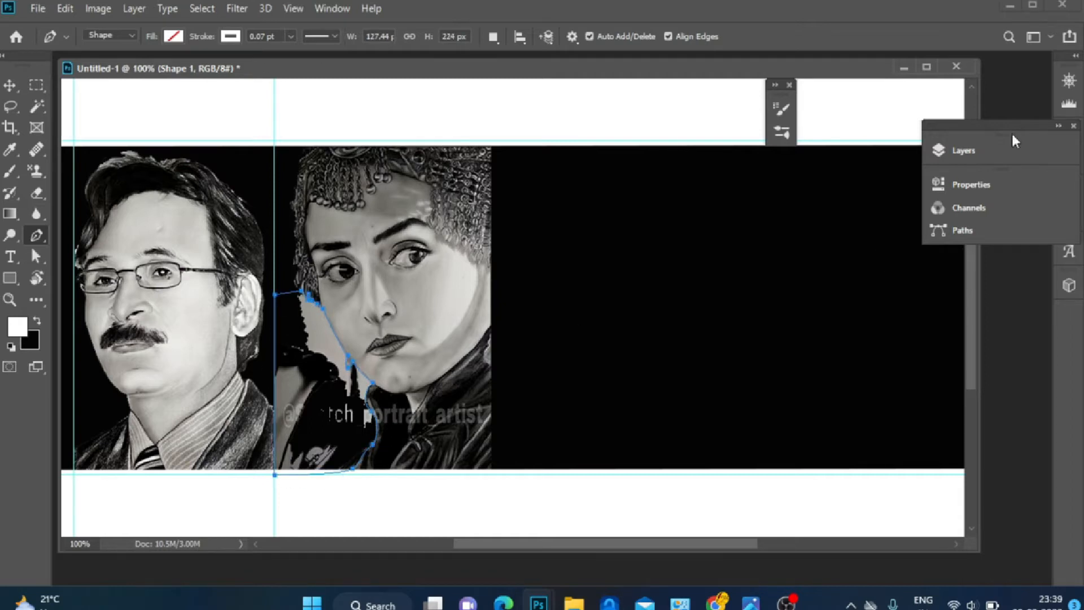
# Reorder the Shape 1 layer so it sits above the second portrait's layer
pyautogui.click(963, 151)
pyautogui.moveTo(836, 306); pyautogui.dragTo(840, 266)
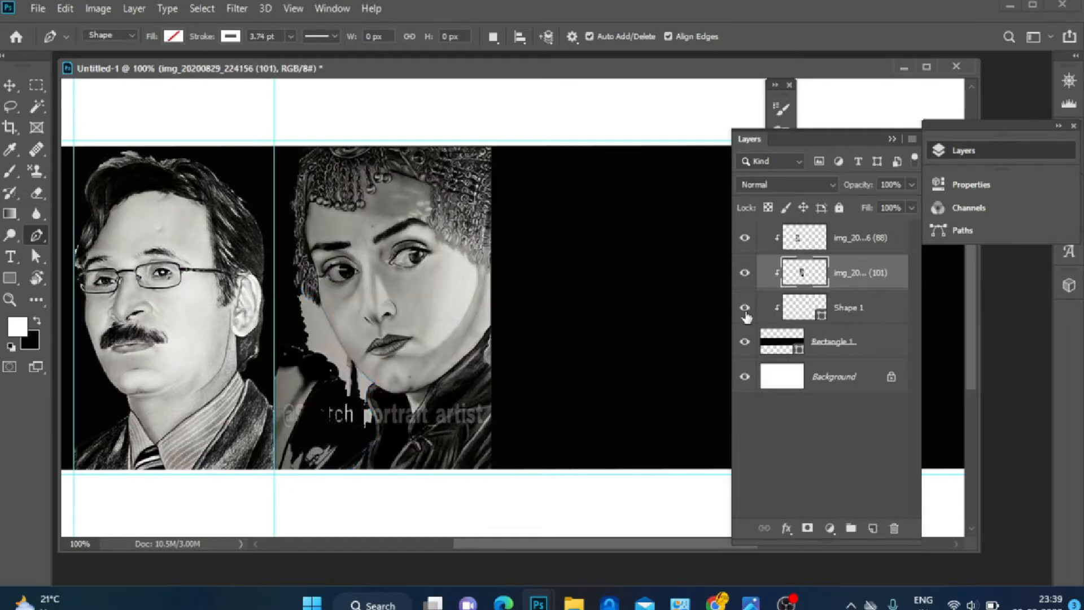
pyautogui.doubleClick(804, 307)
pyautogui.click(680, 293)
pyautogui.hotkey('ctrl', 'z')
pyautogui.click(804, 283)
pyautogui.click(808, 528)
pyautogui.hotkey('ctrl', 'z')
pyautogui.click(805, 308)
pyautogui.click(807, 528)
pyautogui.click(804, 274)
pyautogui.click(818, 317)
pyautogui.doubleClick(804, 274)
pyautogui.click(680, 294)
pyautogui.hotkey('ctrl', 'z')
pyautogui.click(804, 275)
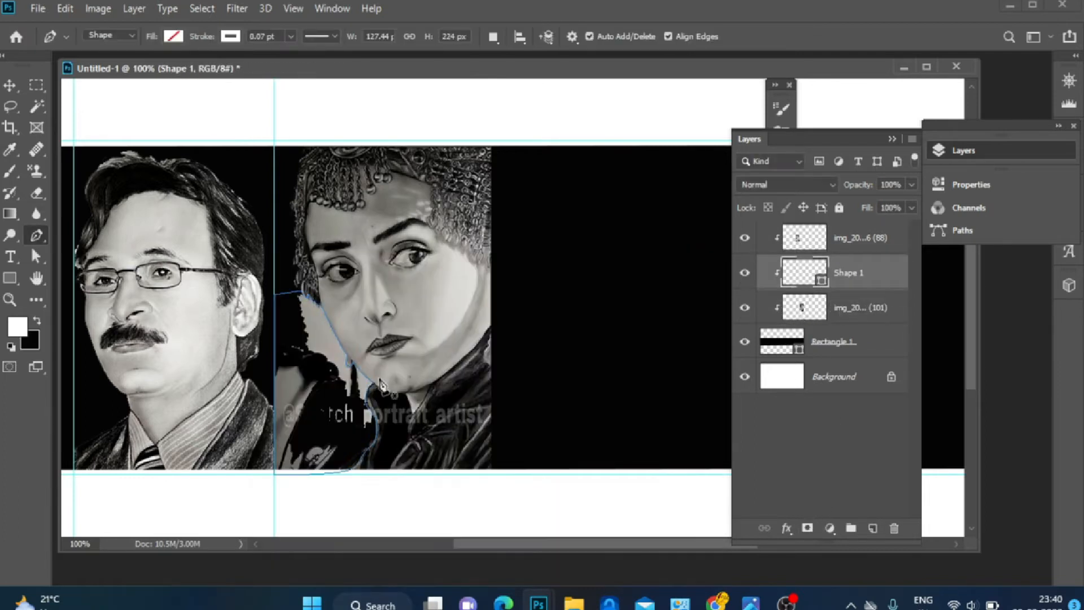
# Make a selection from the traced path with a 1 pixel feather radius
pyautogui.rightClick(376, 387)
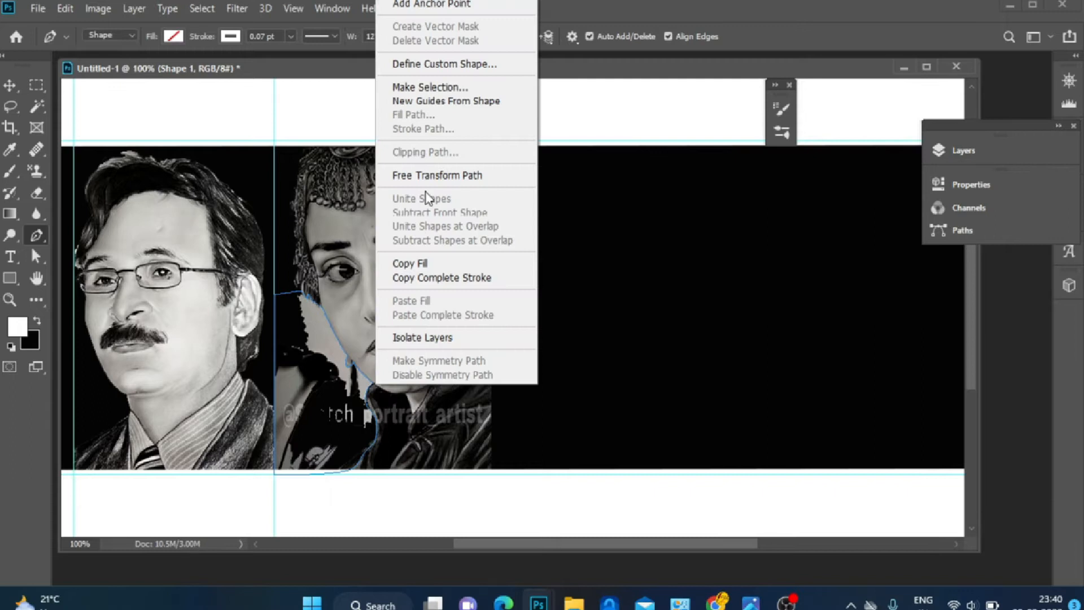
pyautogui.click(430, 90)
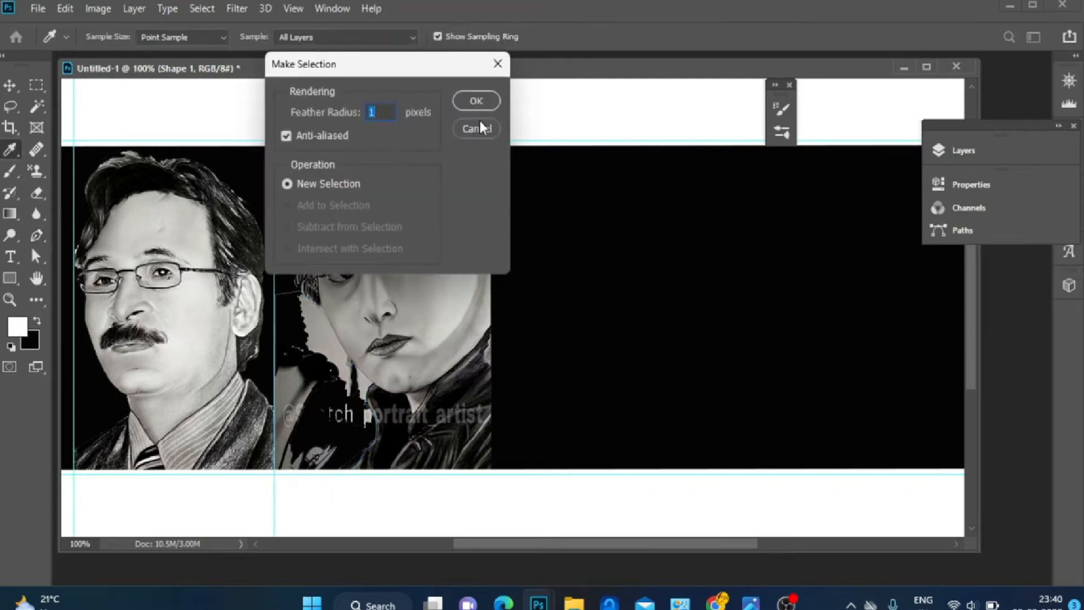
pyautogui.click(487, 103)
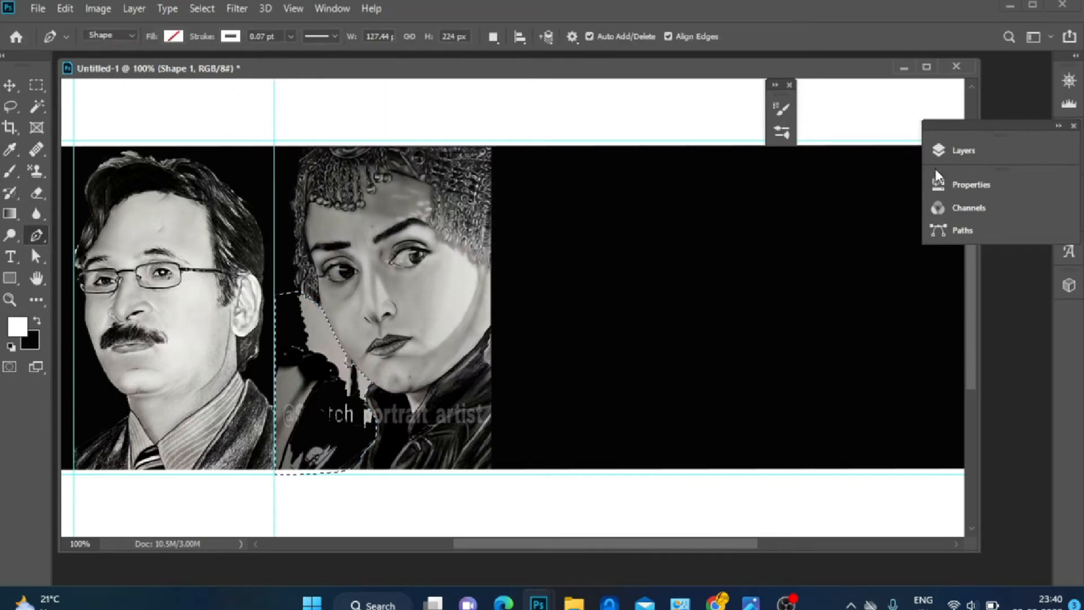
# Select the second portrait's layer and delete the selected background area
pyautogui.click(959, 150)
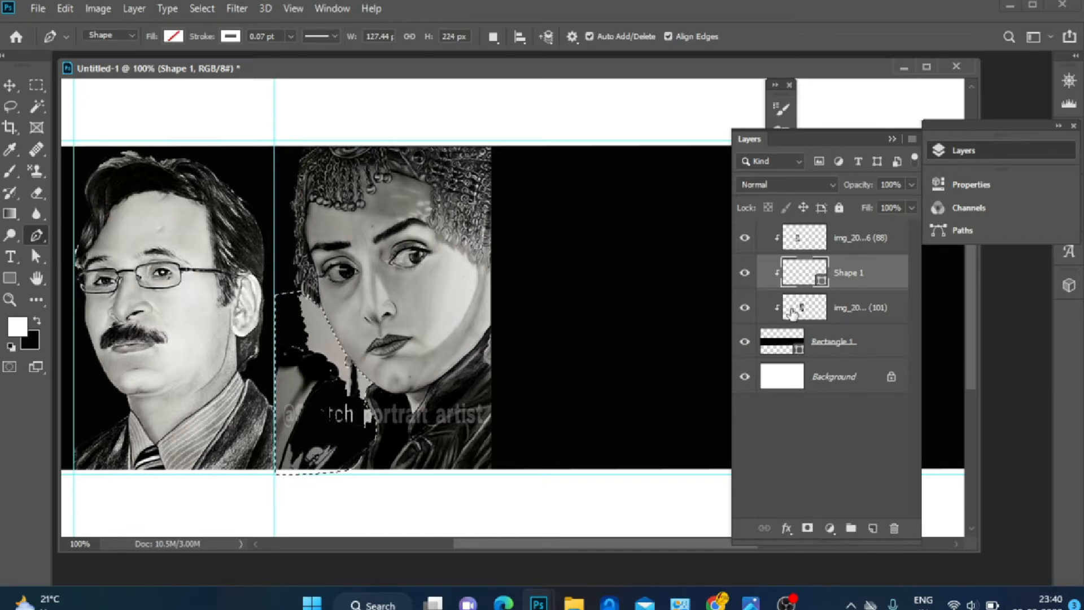
pyautogui.click(839, 307)
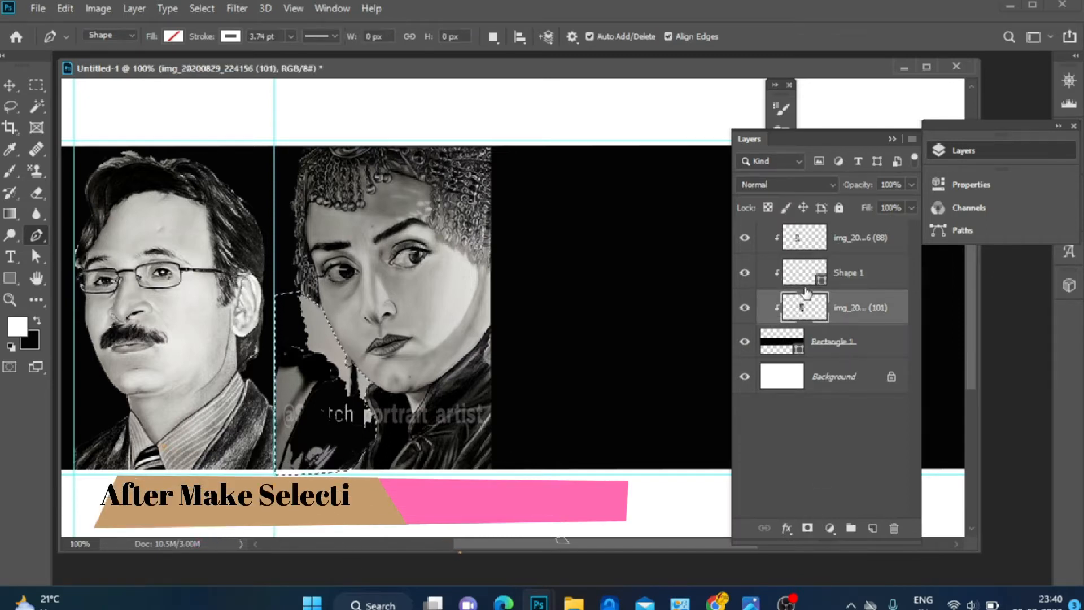
pyautogui.press('Delete')
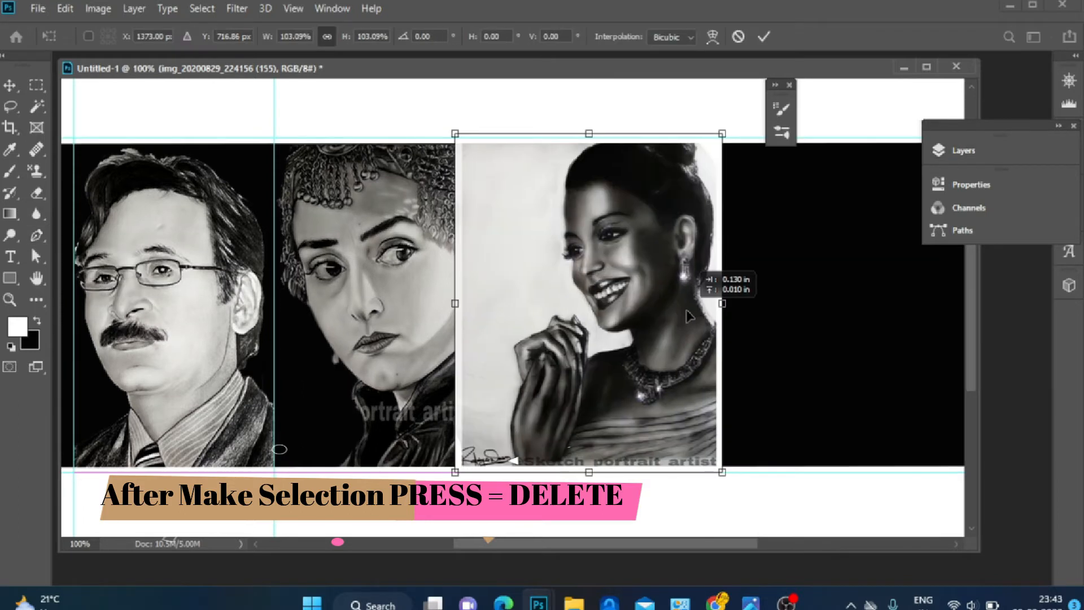
# Position the third portrait beside the second one and delete its white background with the Magic Wand
pyautogui.moveTo(688, 313); pyautogui.dragTo(711, 313)
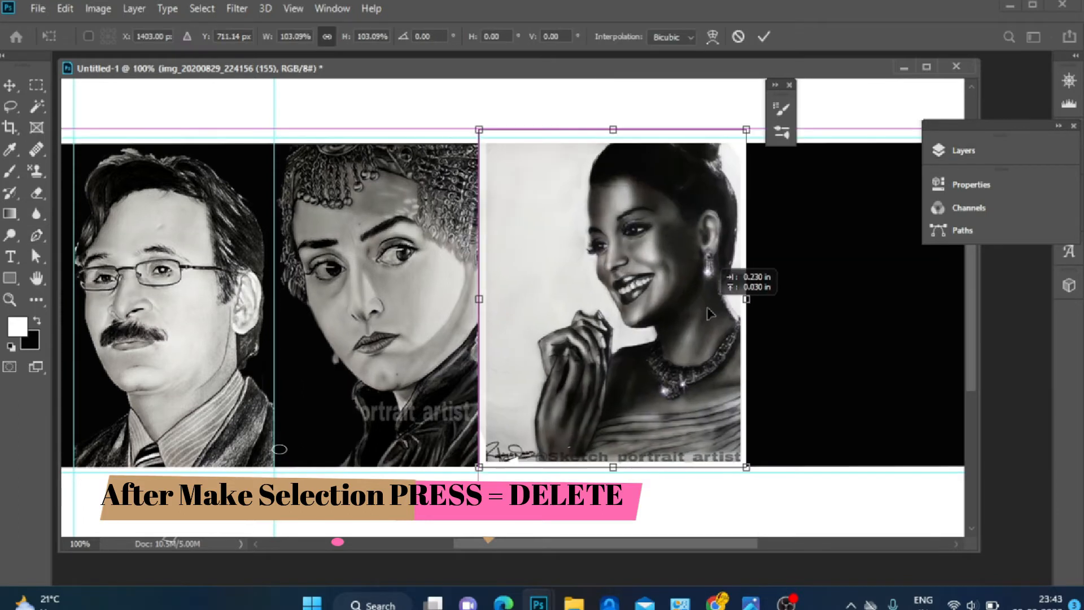
pyautogui.moveTo(711, 314); pyautogui.dragTo(711, 314)
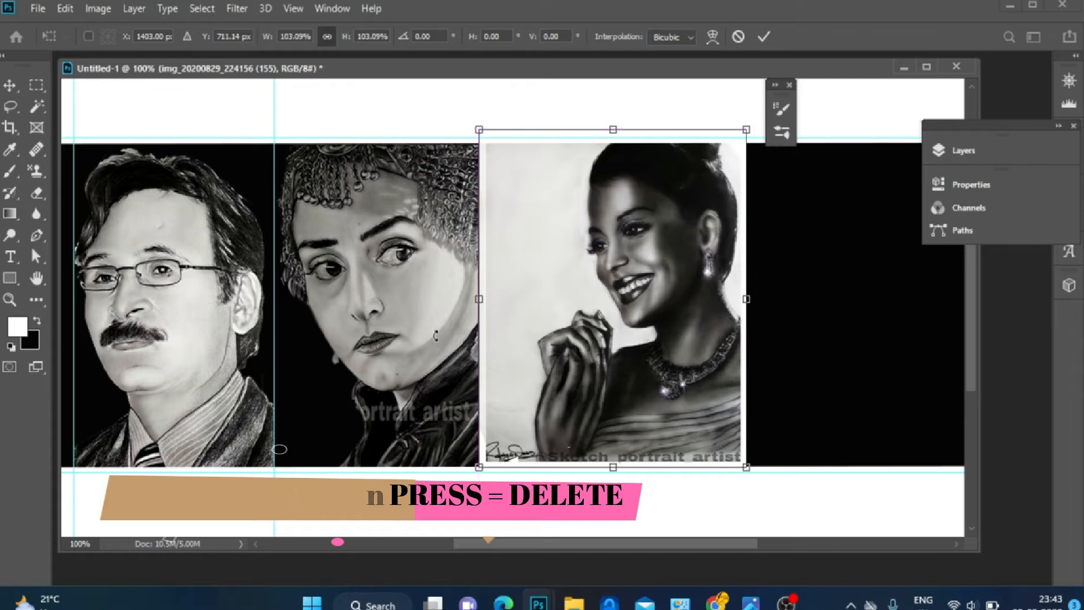
pyautogui.click(35, 108)
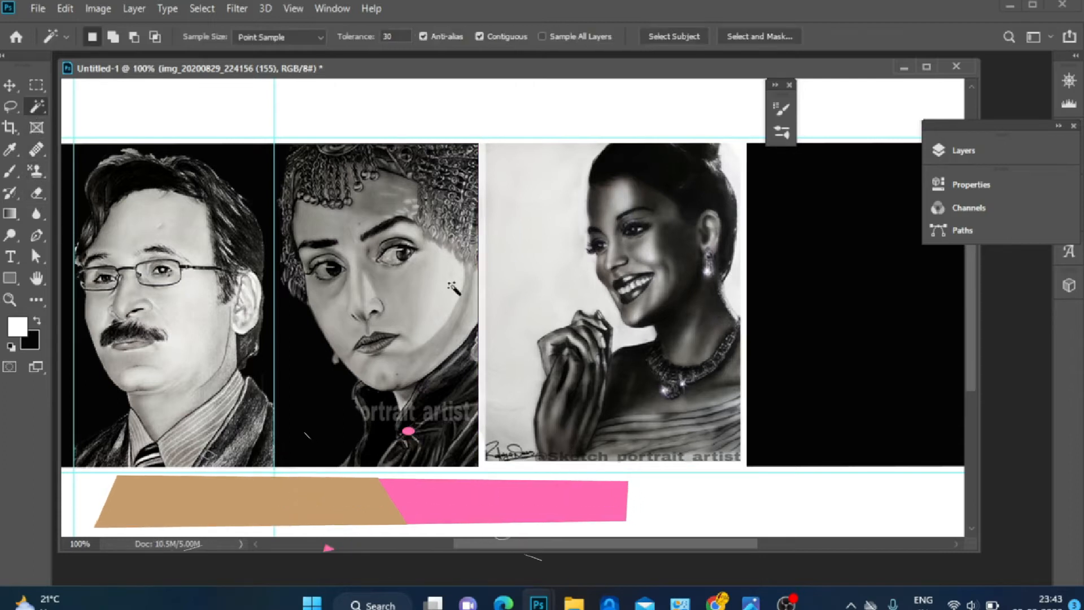
pyautogui.click(550, 299)
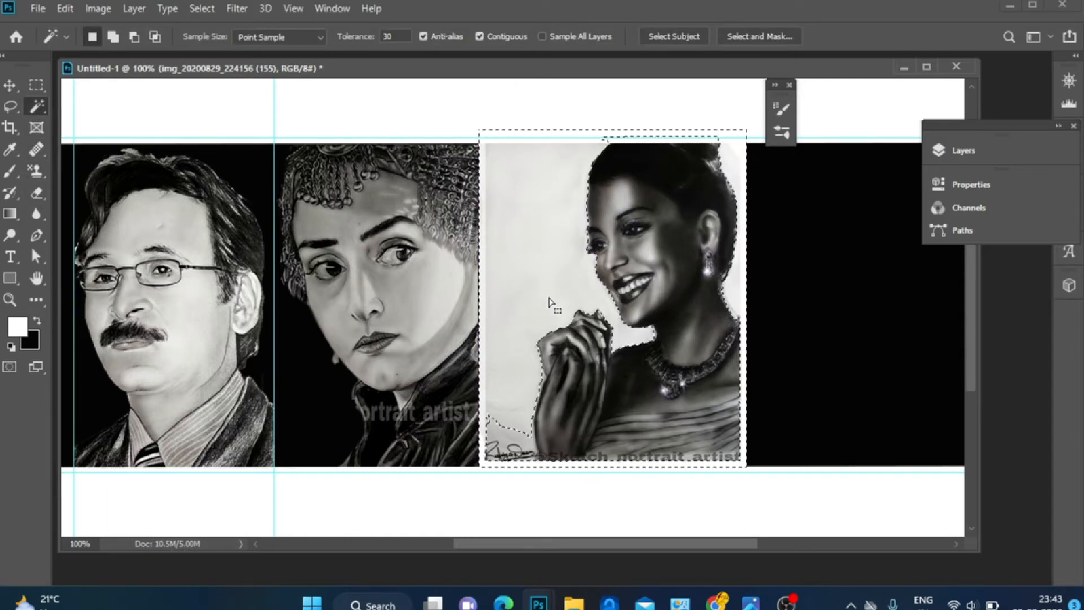
pyautogui.press('Delete')
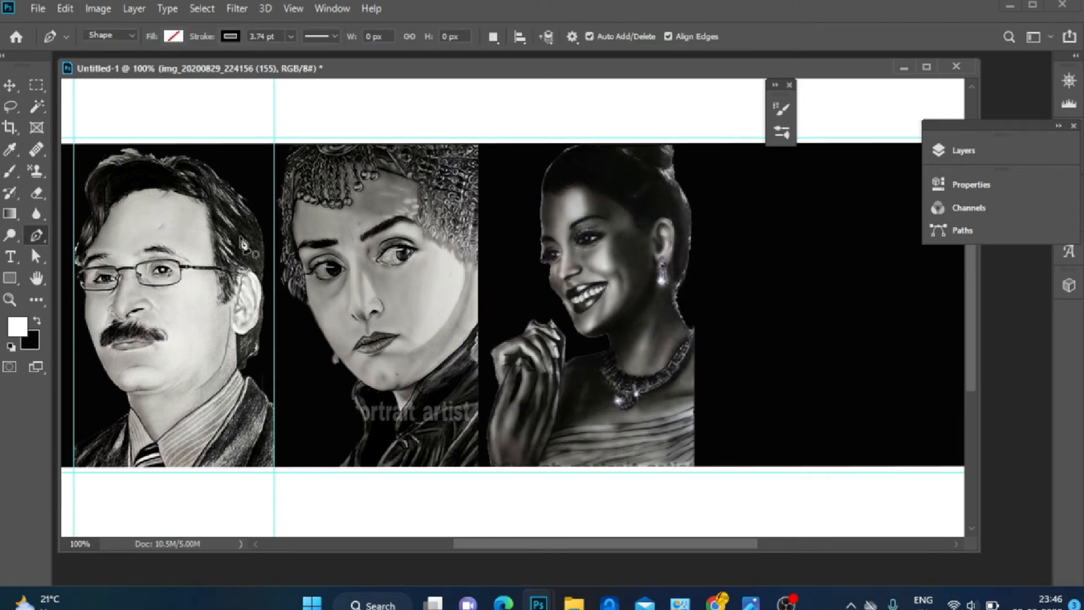
# Zoom in and trace a Pen path with a 1.78 pt stroke down the edge of the third woman's face
pyautogui.click(544, 196)
pyautogui.hotkey('ctrl', 'z')
pyautogui.click(291, 36)
pyautogui.moveTo(291, 57); pyautogui.dragTo(279, 56)
pyautogui.hotkey('ctrl', '+')
pyautogui.moveTo(972, 318); pyautogui.dragTo(972, 296)
pyautogui.moveTo(571, 294); pyautogui.dragTo(584, 340)
pyautogui.hotkey('ctrl', 'z')
pyautogui.click(291, 36)
pyautogui.moveTo(289, 56); pyautogui.dragTo(294, 56)
pyautogui.moveTo(569, 279); pyautogui.dragTo(575, 311)
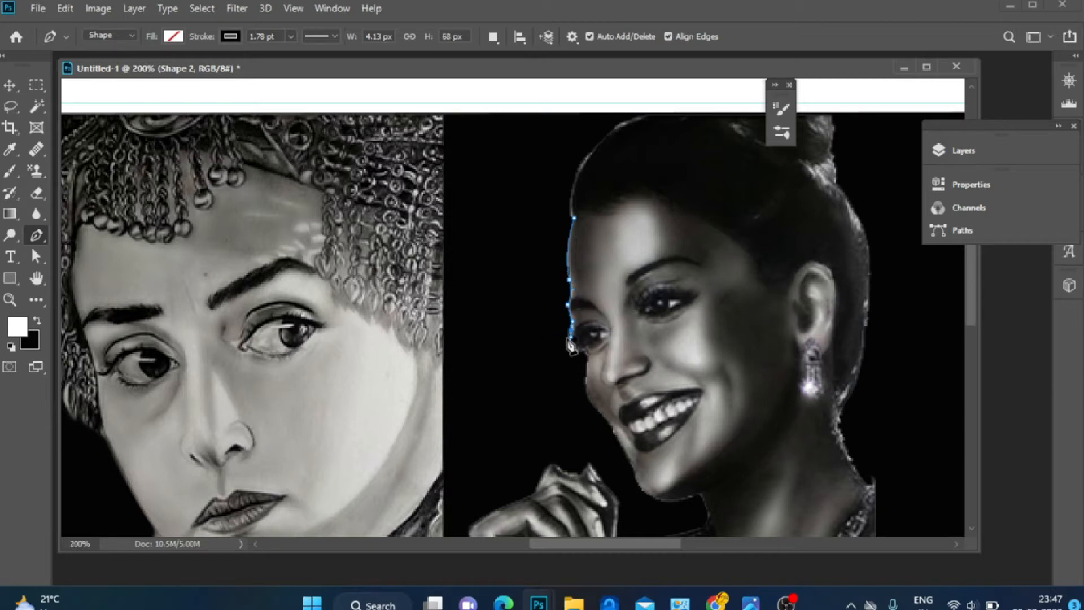
pyautogui.moveTo(570, 339); pyautogui.dragTo(566, 337)
pyautogui.moveTo(572, 355); pyautogui.dragTo(581, 355)
pyautogui.click(587, 356)
pyautogui.click(605, 419)
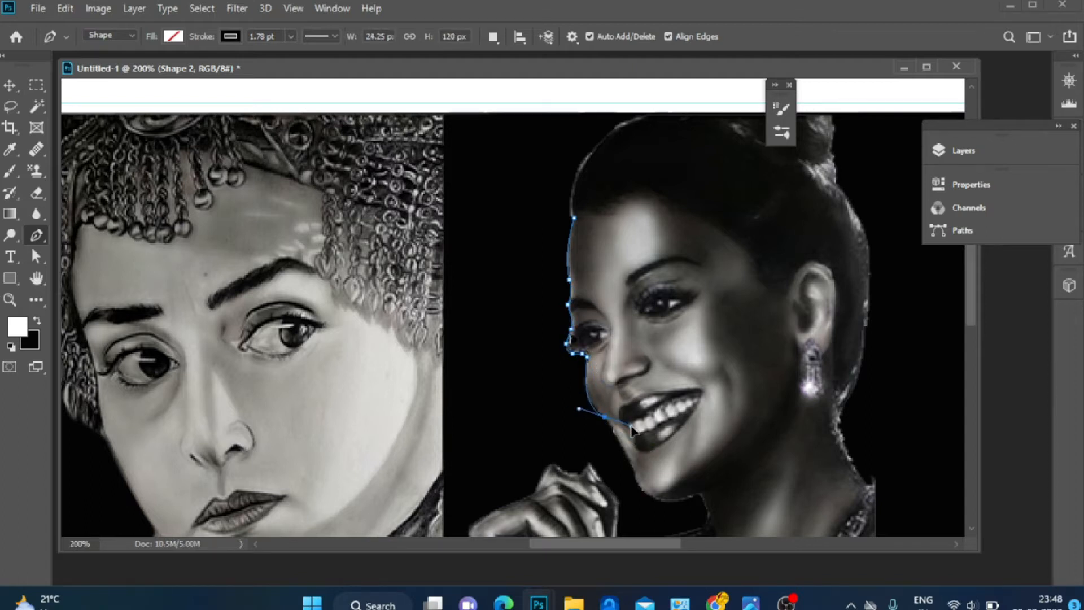
# Continue the Pen path around the third woman's chin, neck and hand, then zoom back out
pyautogui.moveTo(634, 471); pyautogui.dragTo(615, 433)
pyautogui.hotkey('ctrl', 'z')
pyautogui.click(632, 464)
pyautogui.click(636, 483)
pyautogui.moveTo(696, 496); pyautogui.dragTo(707, 533)
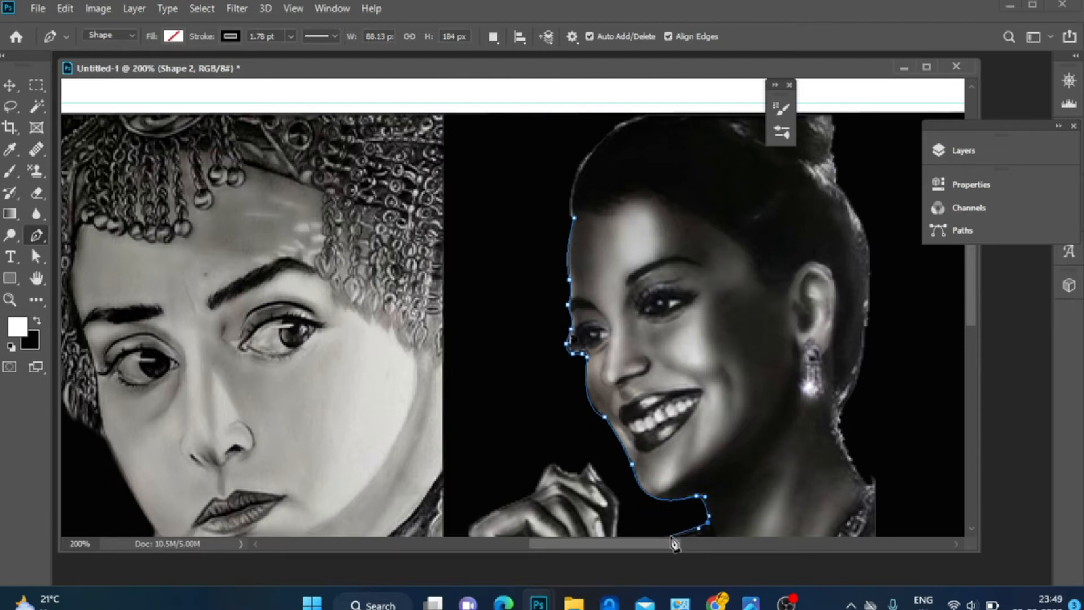
pyautogui.hotkey('ctrl', '-')
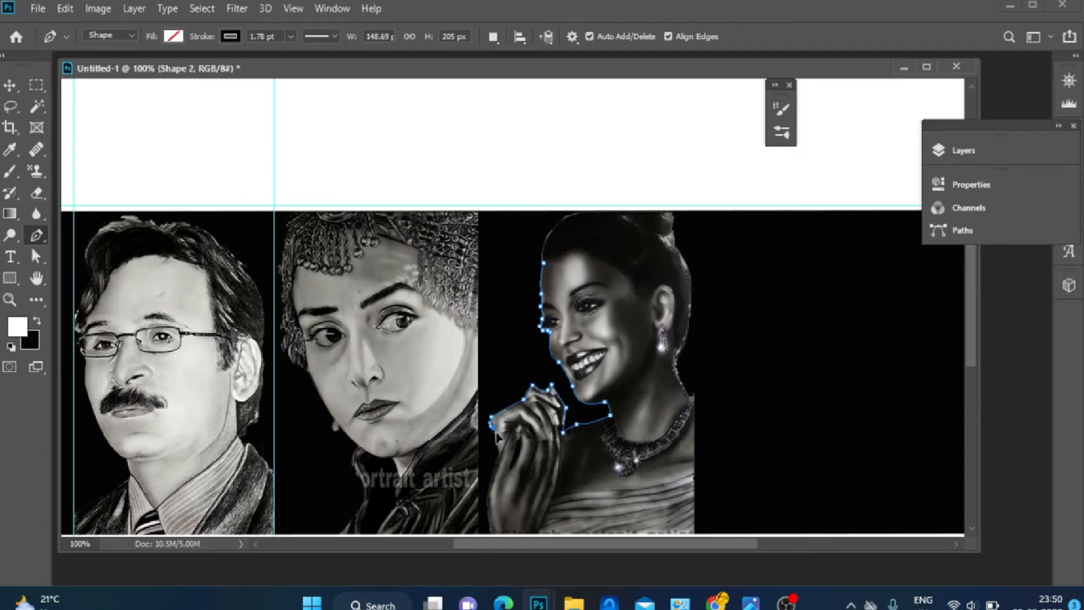
# Delete the background around the fourth portrait with the Magic Wand and deselect
pyautogui.moveTo(488, 517); pyautogui.dragTo(494, 534)
pyautogui.hotkey('ctrl', 'z')
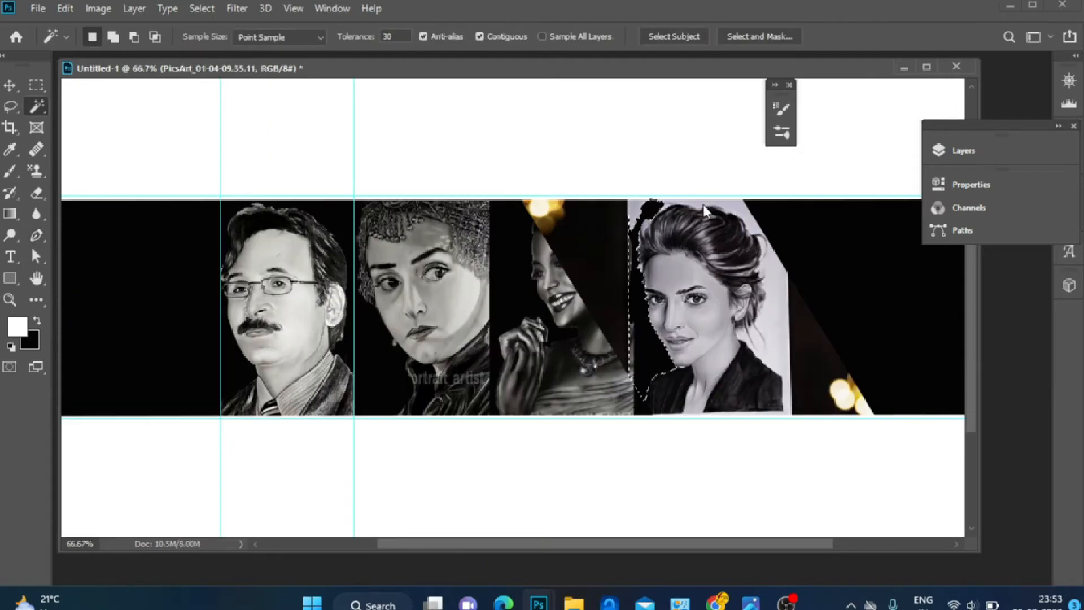
pyautogui.click(762, 350)
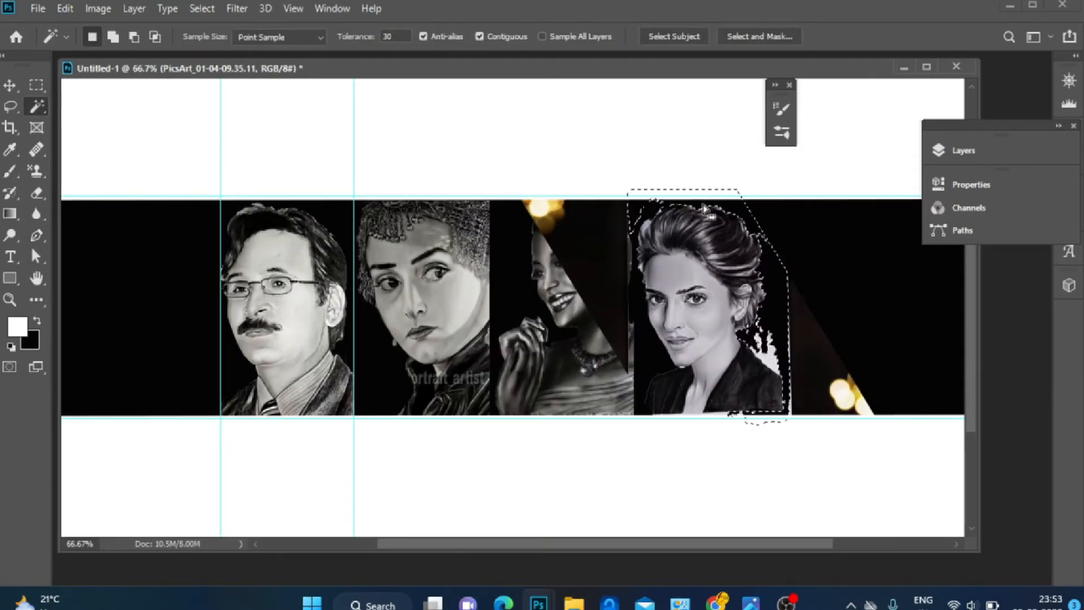
pyautogui.click(772, 363)
pyautogui.press('Delete')
pyautogui.hotkey('ctrl', 'd')
# Select and delete the leftover diagonal strip of the fourth image overlapping the third portrait
pyautogui.click(631, 264)
pyautogui.click(612, 282)
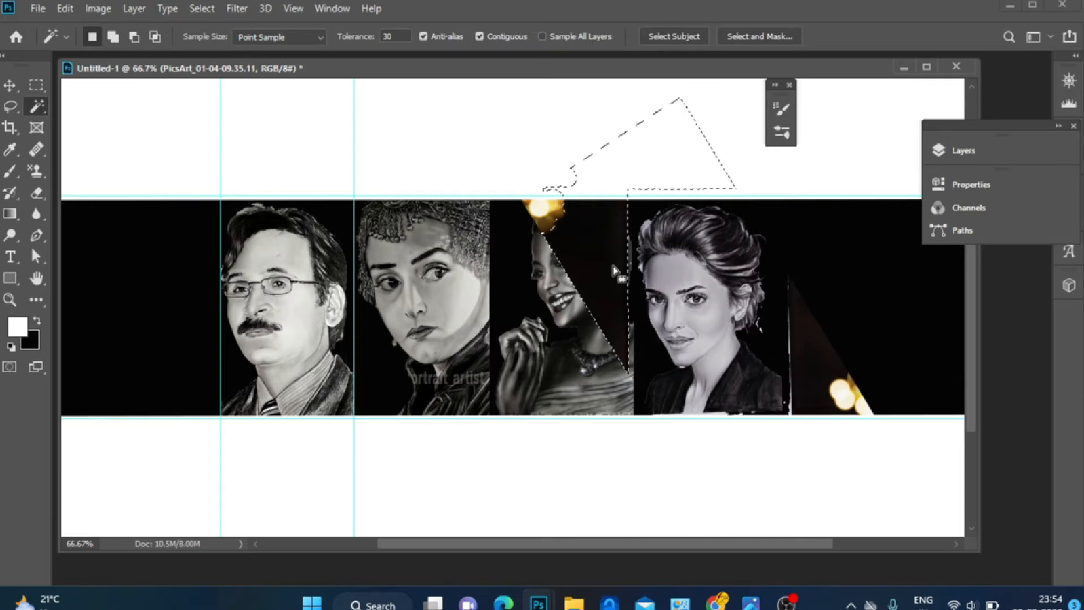
pyautogui.press('Delete')
pyautogui.click(818, 397)
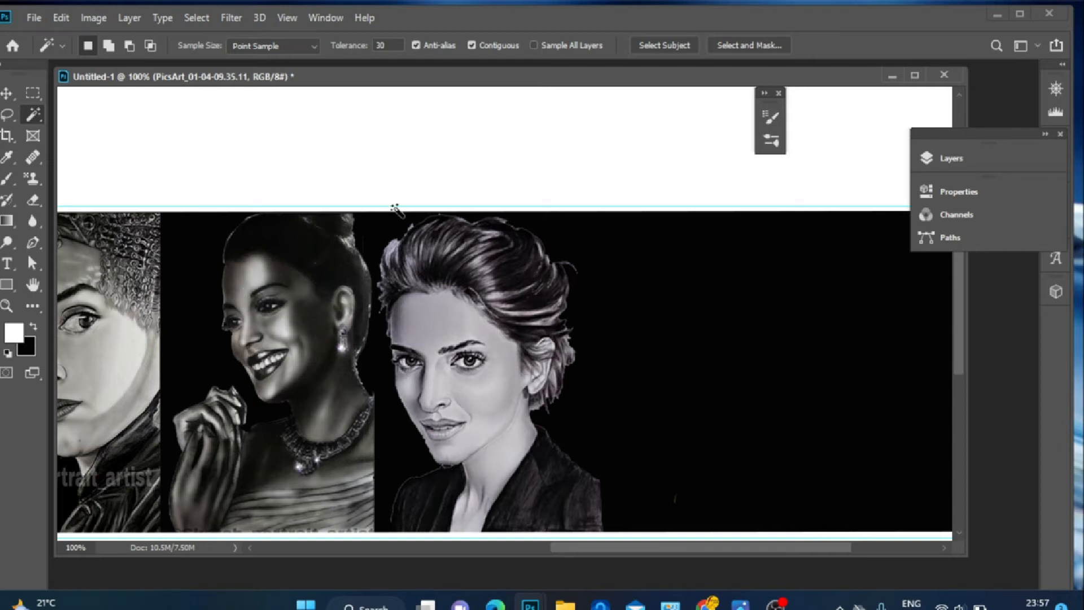
# Paint over the remaining background beside the fourth portrait with a large black brush at 73% opacity in Darken mode
pyautogui.click(7, 179)
pyautogui.keyDown('alt'); pyautogui.click(638, 279); pyautogui.keyUp('alt')
pyautogui.moveTo(663, 336); pyautogui.dragTo(684, 303)
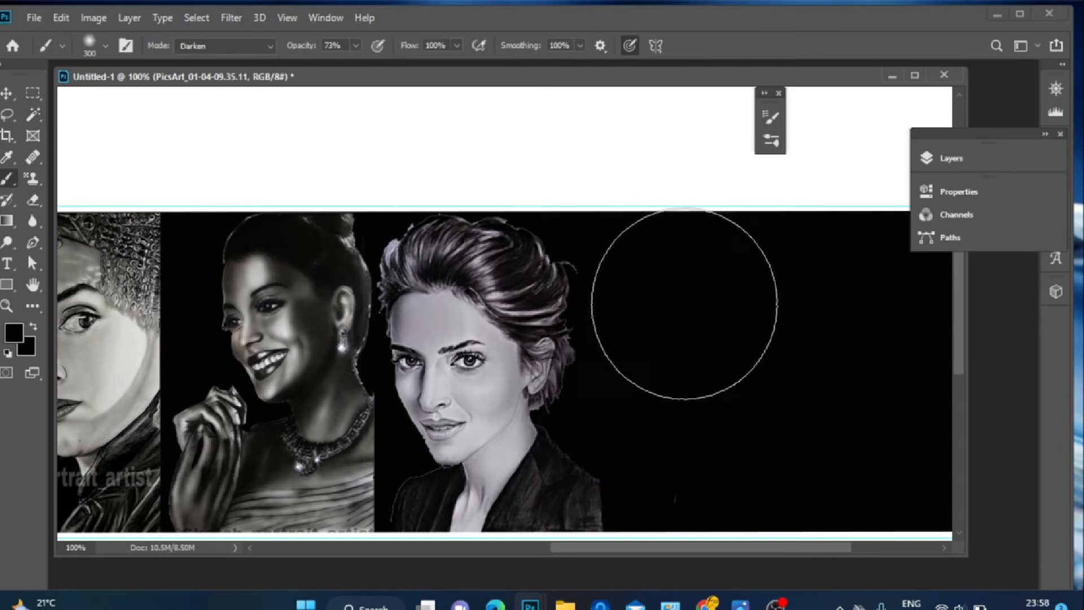
pyautogui.click(959, 158)
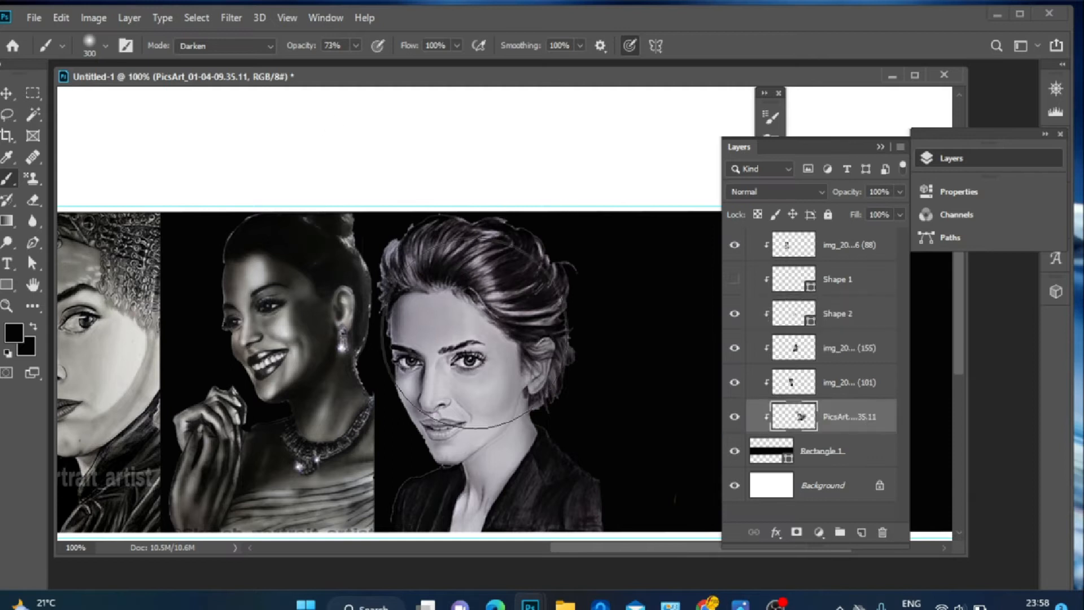
pyautogui.click(476, 334)
pyautogui.click(960, 158)
pyautogui.click(33, 200)
pyautogui.press(']')
pyautogui.press(']')
pyautogui.press(']')
pyautogui.press(']')
pyautogui.press(']')
pyautogui.press(']')
pyautogui.press(']')
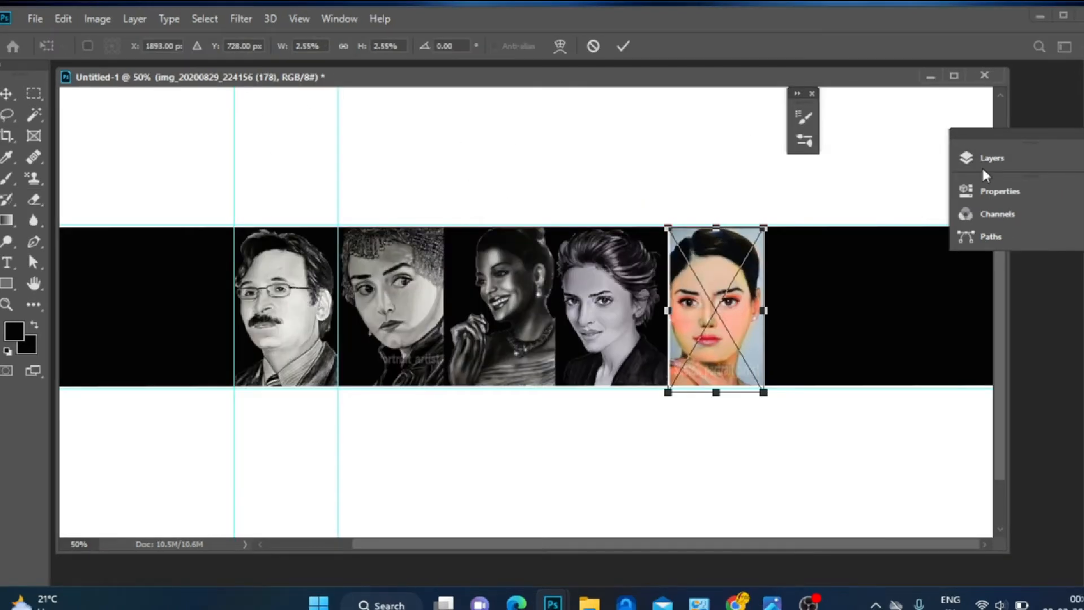
pyautogui.click(942, 159)
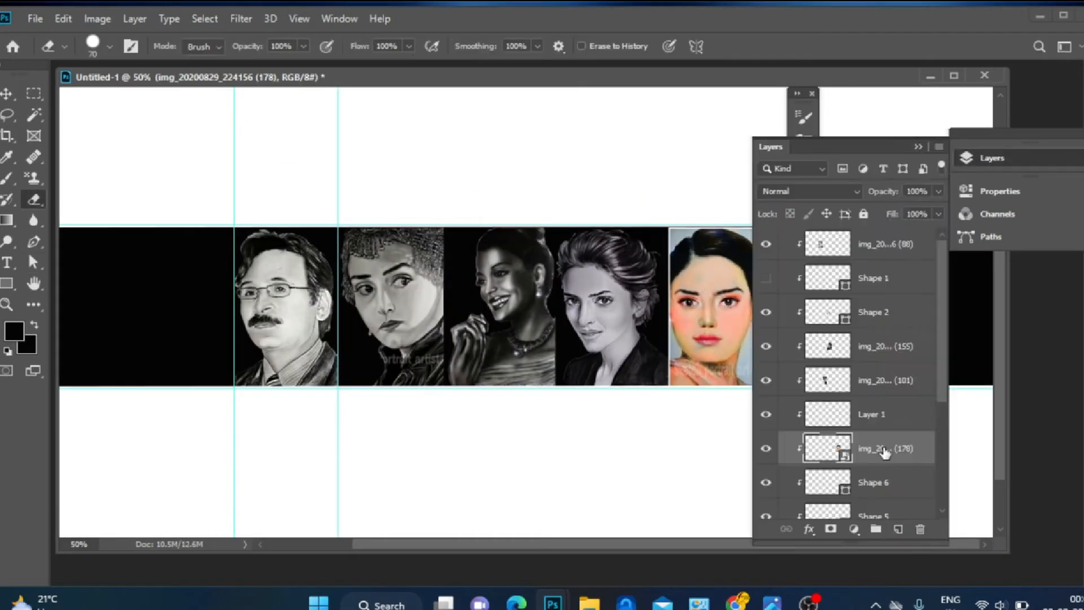
# Delete the background around the fifth, colour portrait with the Magic Wand at several spots
pyautogui.press('w')
pyautogui.click(757, 342)
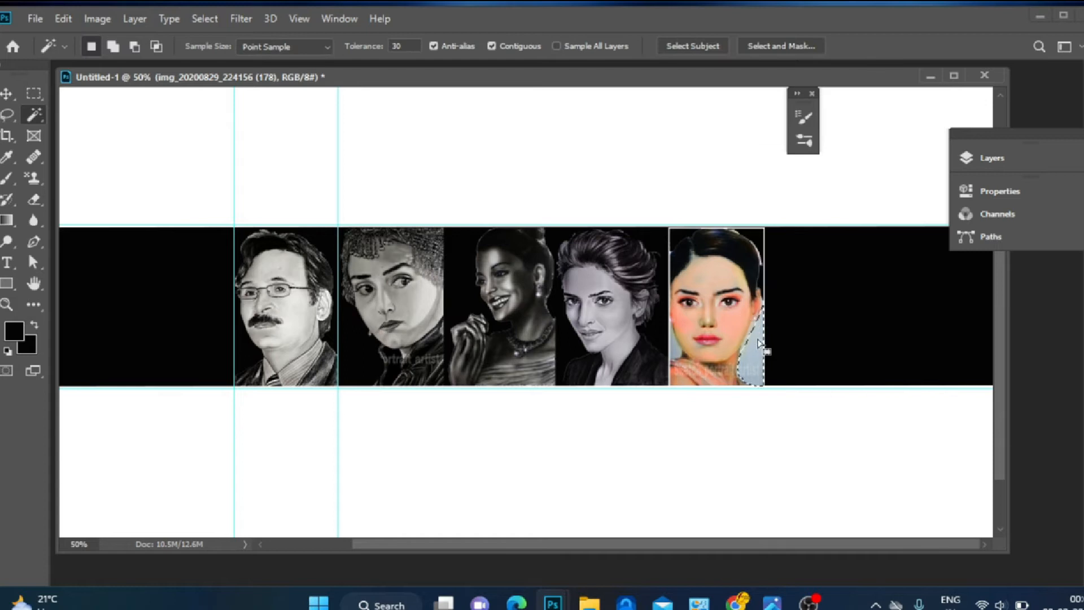
pyautogui.press('Delete')
pyautogui.hotkey('ctrl', '+')
pyautogui.hotkey('ctrl', '+')
pyautogui.moveTo(701, 545); pyautogui.dragTo(817, 545)
pyautogui.click(480, 386)
pyautogui.press('Delete')
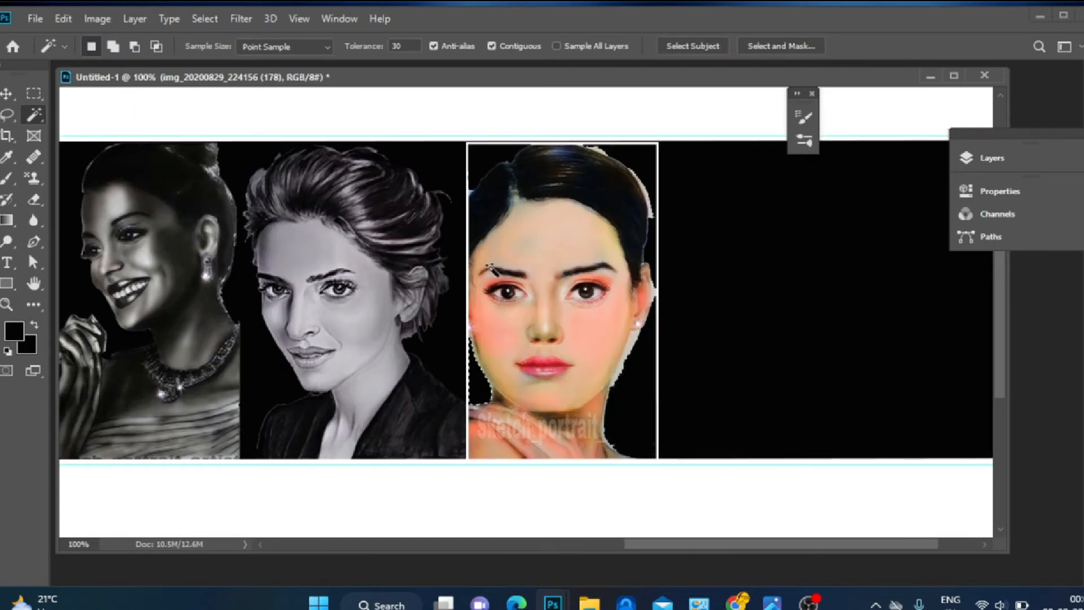
pyautogui.click(468, 197)
pyautogui.press('Delete')
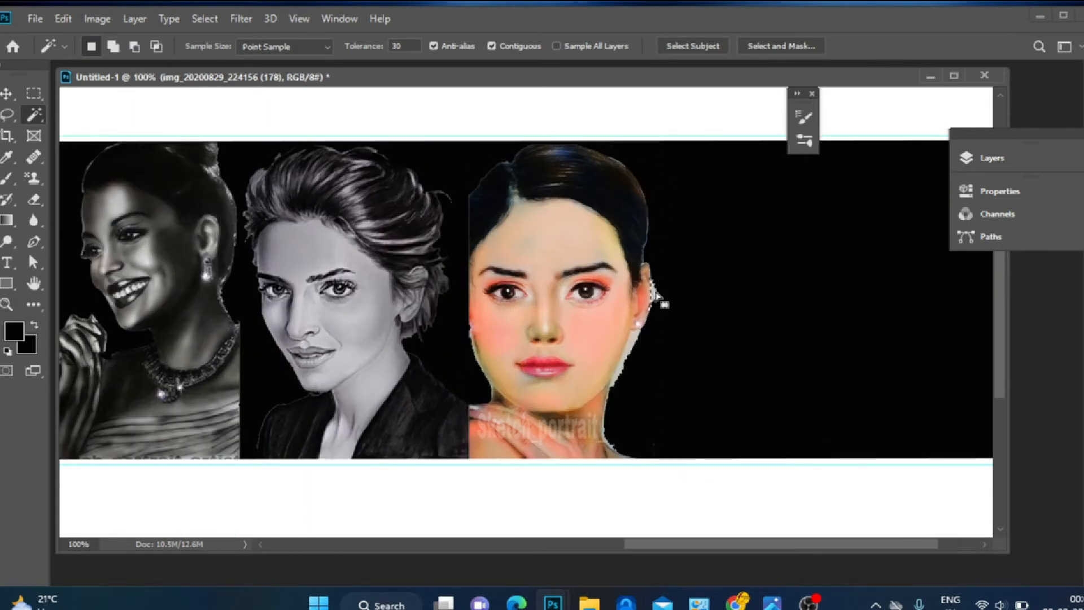
# Lasso the leftover background fragment beside the fifth woman's ear
pyautogui.press('l')
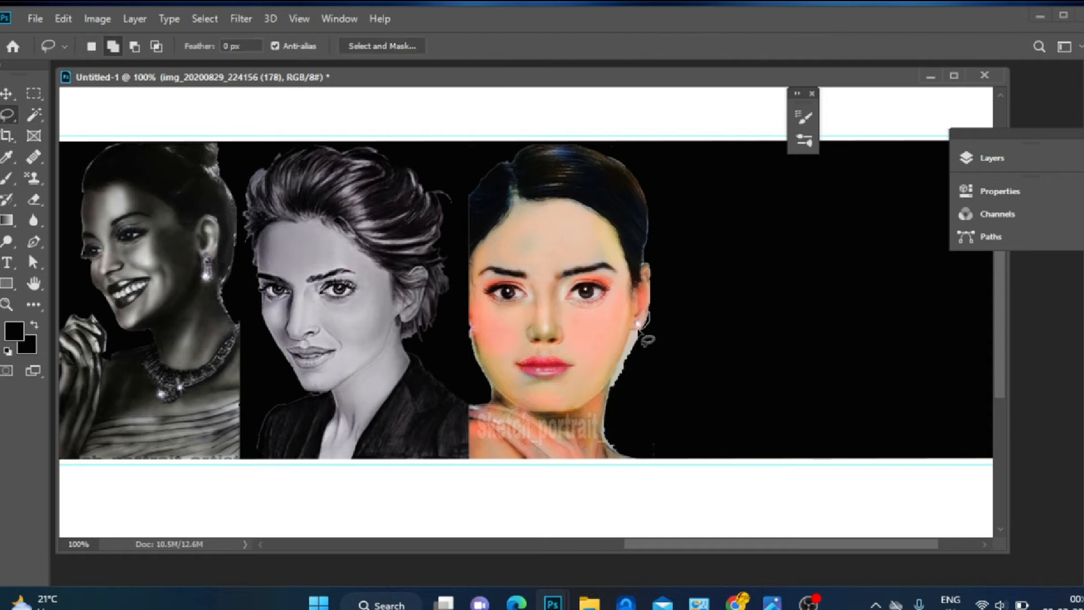
pyautogui.moveTo(624, 383)
pyautogui.mouseDown()
pyautogui.moveTo(661, 355)
pyautogui.moveTo(649, 314)
pyautogui.mouseUp()
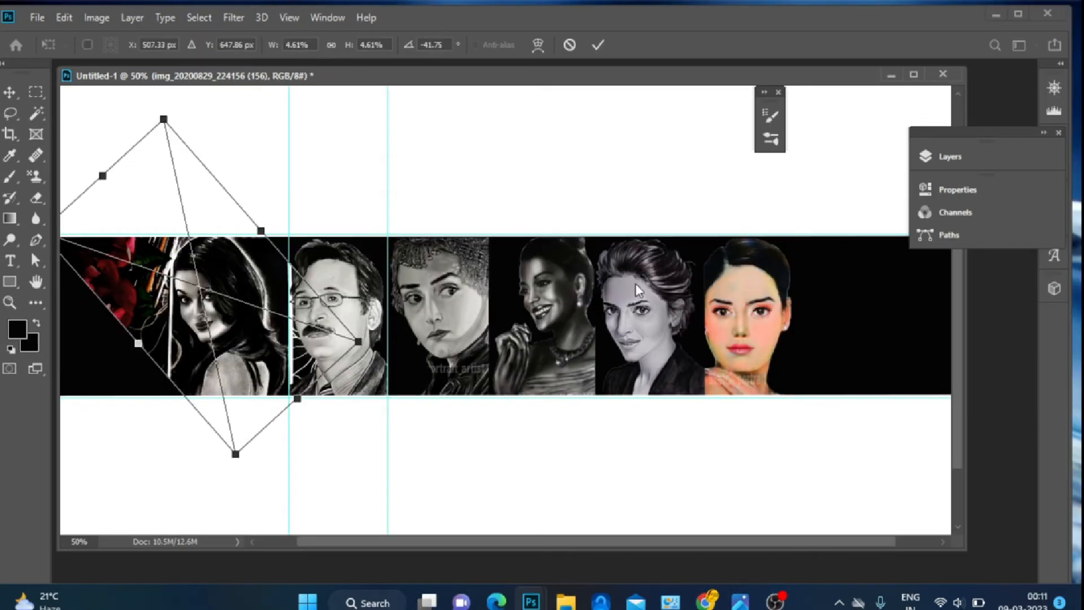
pyautogui.press('F7')
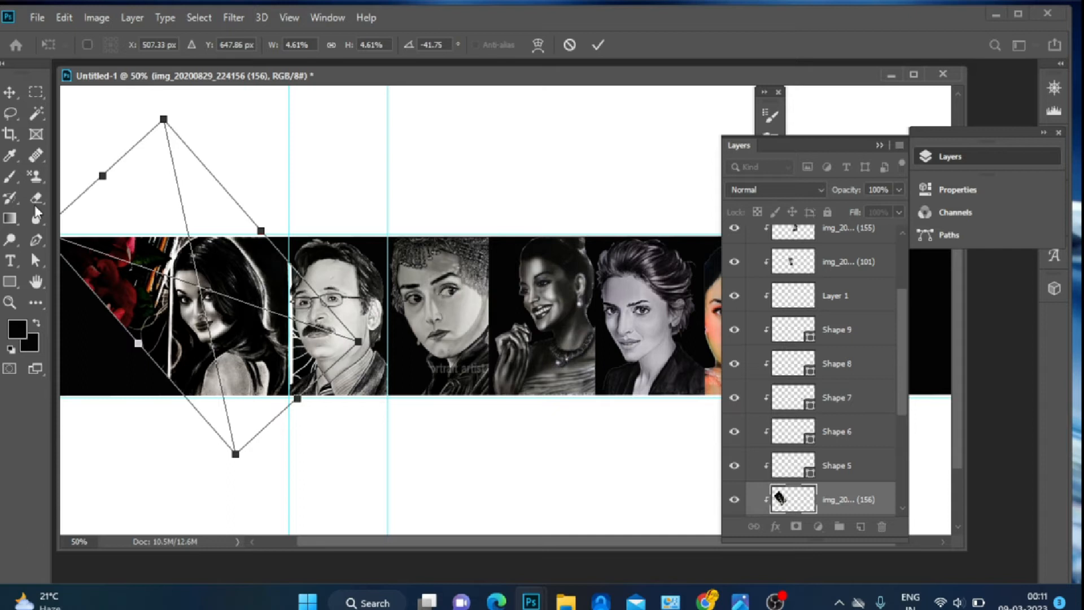
# Delete the background around the first woman's portrait, including the red roses, with the Magic Wand
pyautogui.click(37, 113)
pyautogui.click(277, 277)
pyautogui.press('Delete')
pyautogui.click(512, 239)
pyautogui.click(950, 156)
pyautogui.rightClick(844, 508)
pyautogui.click(892, 254)
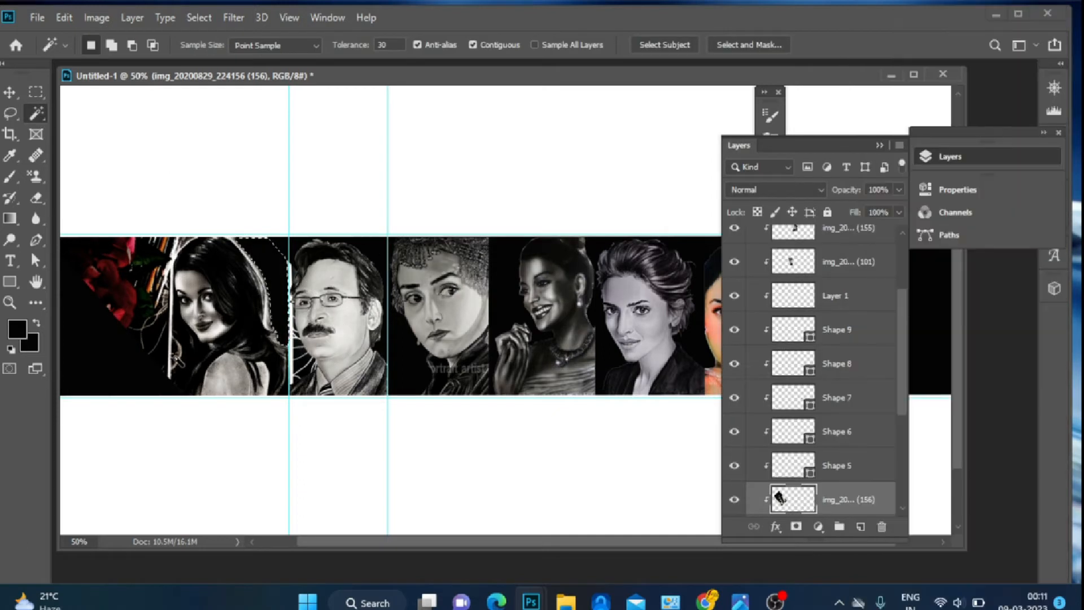
pyautogui.click(172, 352)
pyautogui.press('Delete')
pyautogui.click(291, 336)
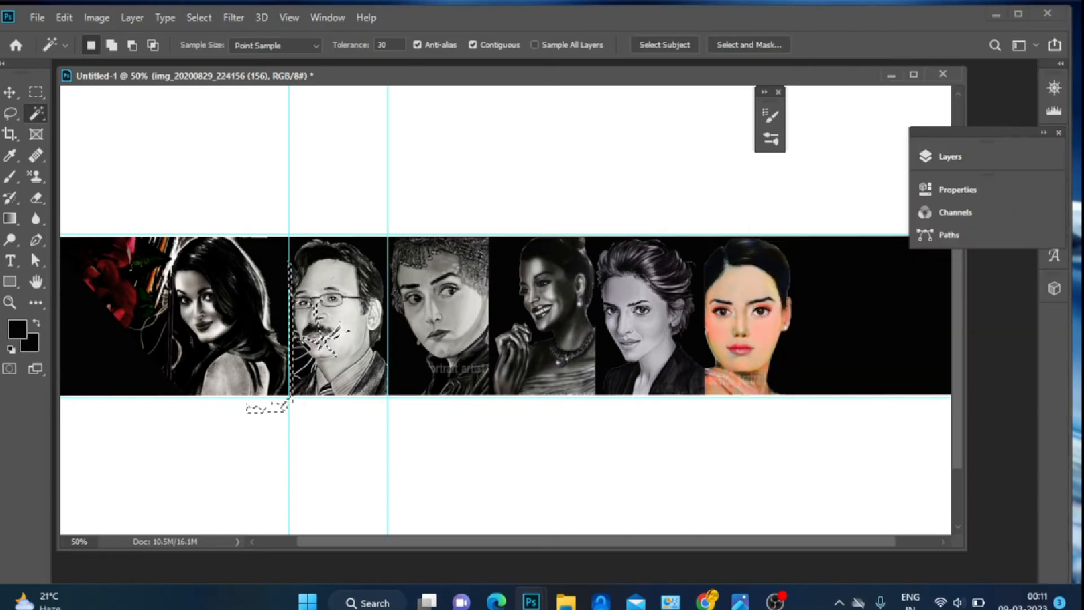
pyautogui.click(951, 156)
pyautogui.moveTo(898, 389); pyautogui.dragTo(898, 299)
pyautogui.click(836, 243)
pyautogui.click(402, 384)
pyautogui.click(302, 369)
pyautogui.hotkey('ctrl', 'd')
# Erase the remaining rose area beside the first portrait with an enlarged Eraser, undoing the last stroke
pyautogui.click(950, 157)
pyautogui.moveTo(899, 345); pyautogui.dragTo(899, 430)
pyautogui.click(841, 405)
pyautogui.click(36, 198)
pyautogui.moveTo(149, 292); pyautogui.dragTo(153, 195)
pyautogui.press(']')
pyautogui.press(']')
pyautogui.press(']')
pyautogui.press(']')
pyautogui.press(']')
pyautogui.moveTo(148, 322)
pyautogui.mouseDown()
pyautogui.moveTo(134, 237)
pyautogui.moveTo(167, 234)
pyautogui.moveTo(95, 314)
pyautogui.moveTo(138, 312)
pyautogui.moveTo(161, 356)
pyautogui.moveTo(150, 353)
pyautogui.moveTo(151, 373)
pyautogui.moveTo(159, 240)
pyautogui.moveTo(128, 324)
pyautogui.moveTo(153, 301)
pyautogui.moveTo(158, 337)
pyautogui.mouseUp()
pyautogui.moveTo(287, 310)
pyautogui.mouseDown()
pyautogui.moveTo(312, 368)
pyautogui.moveTo(269, 297)
pyautogui.mouseUp()
pyautogui.hotkey('ctrl', 'z')
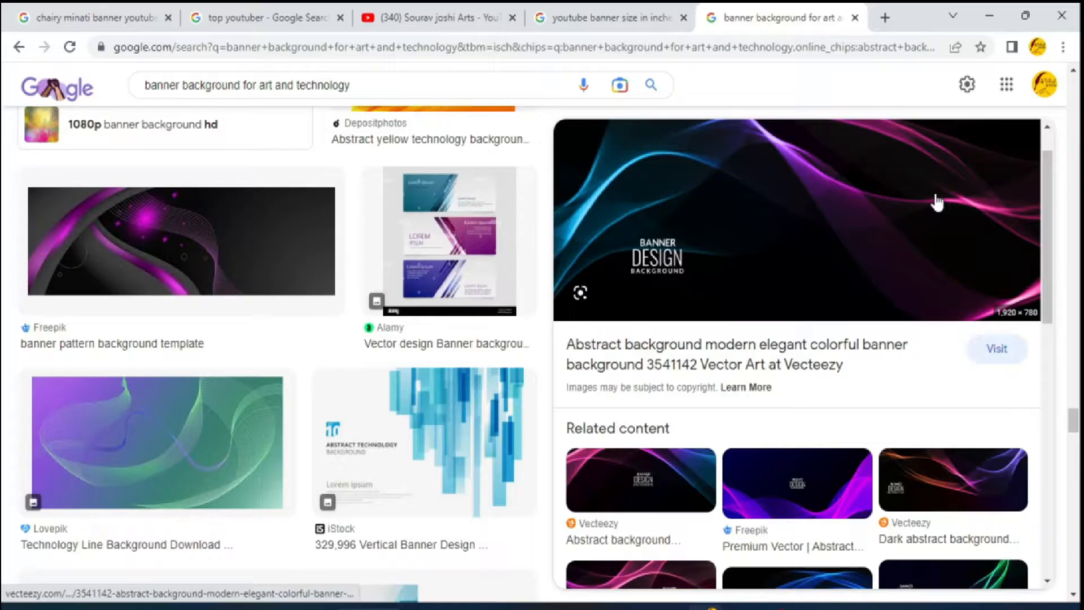
# Copy the abstract blue-and-pink wave banner image from the browser and paste it into a new layer above the black rectangle
pyautogui.rightClick(934, 195)
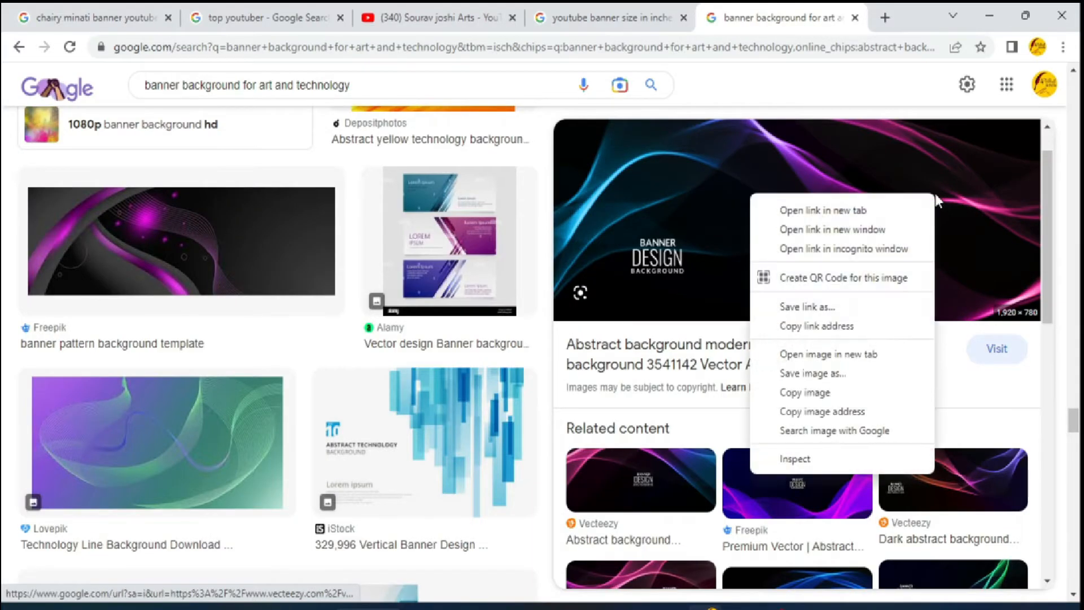
pyautogui.click(856, 395)
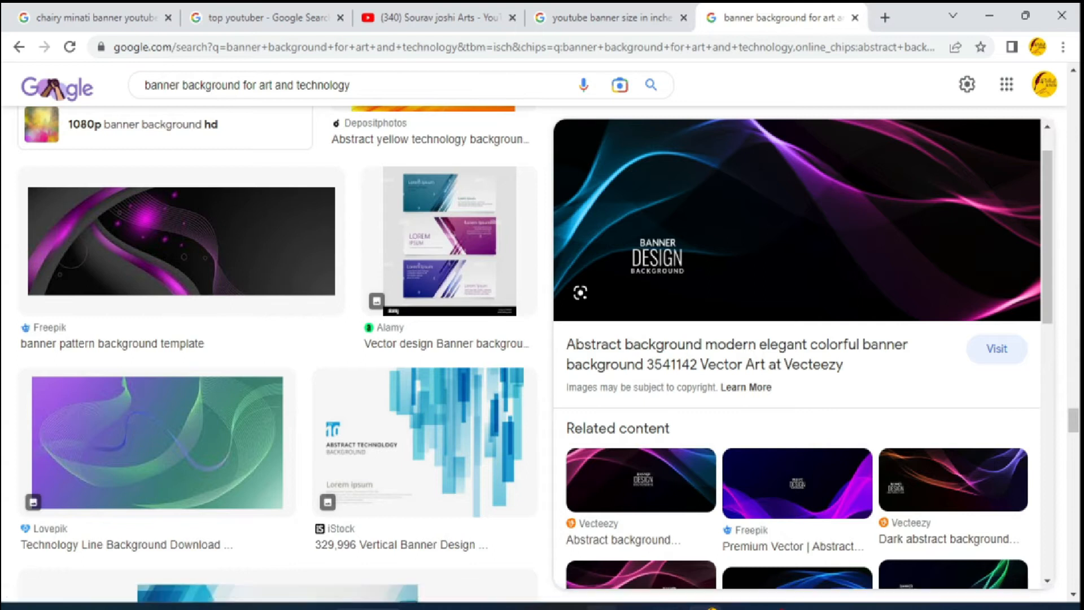
pyautogui.moveTo(528, 607)
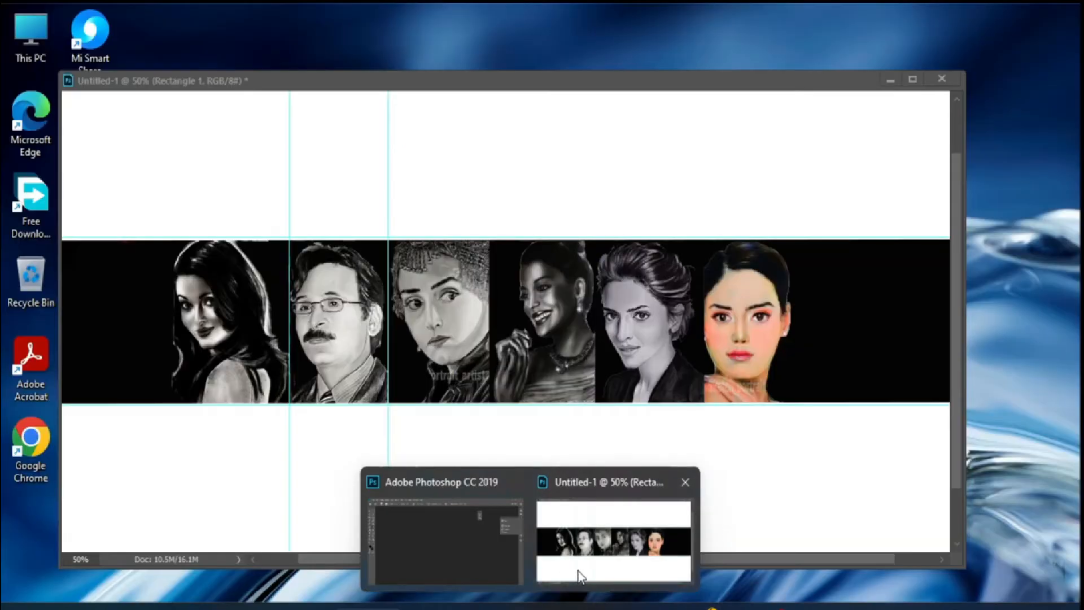
pyautogui.click(576, 571)
pyautogui.click(1019, 164)
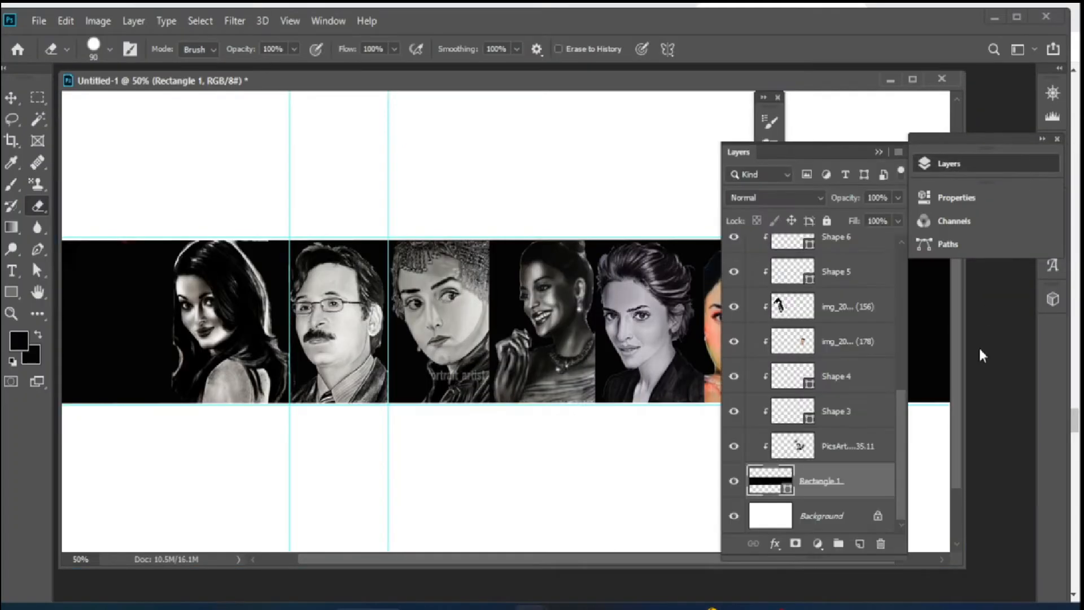
pyautogui.click(860, 545)
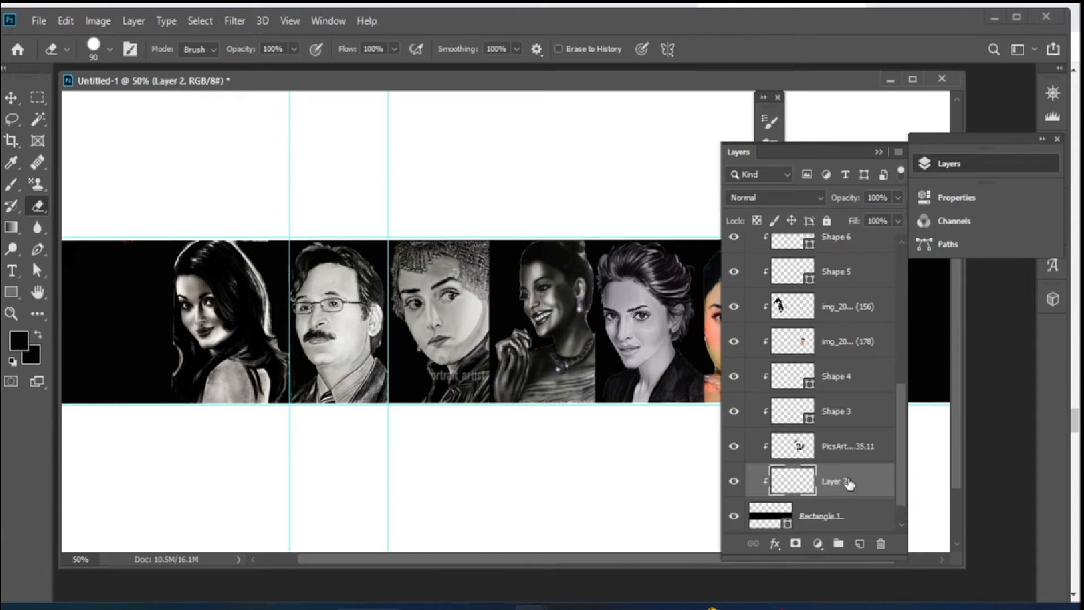
pyautogui.hotkey('ctrl', 'v')
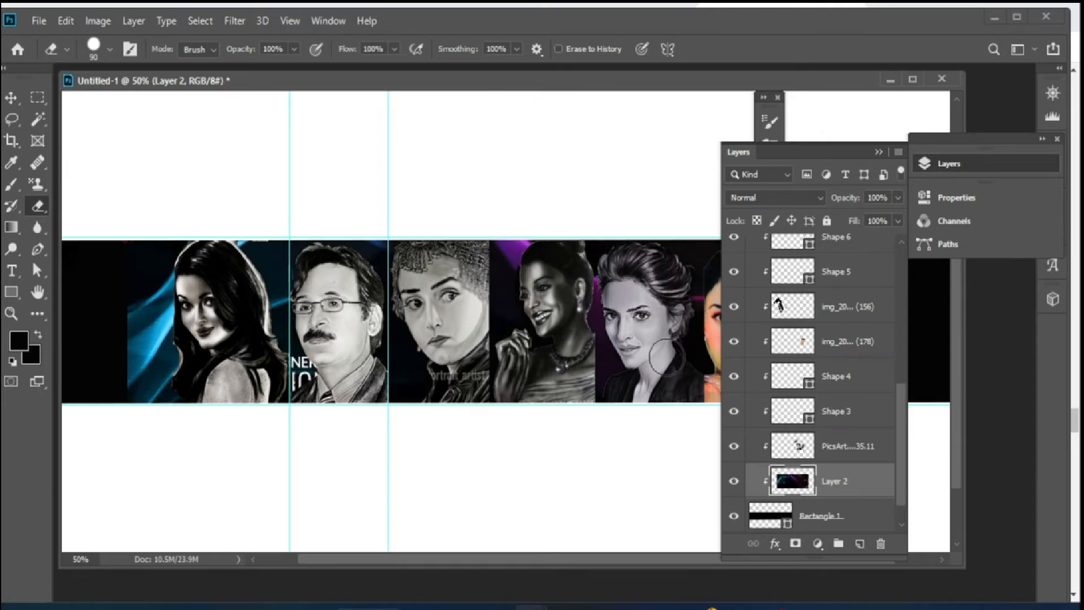
# Move and widen the pasted wave background across the black band
pyautogui.click(7, 99)
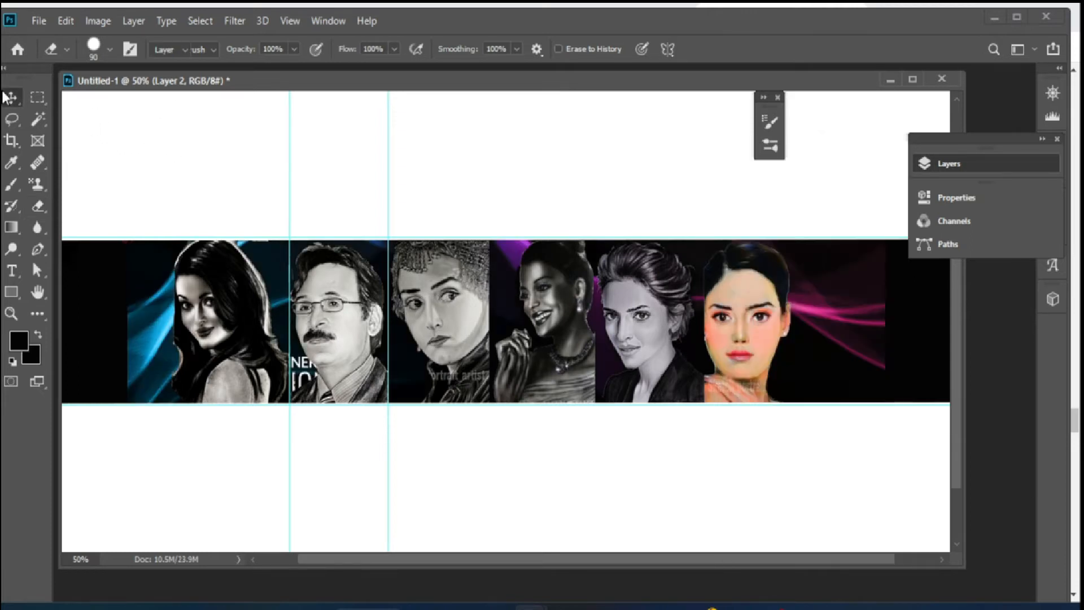
pyautogui.moveTo(126, 321); pyautogui.dragTo(62, 322)
pyautogui.moveTo(898, 319); pyautogui.dragTo(959, 334)
pyautogui.hotkey('ctrl', '-')
pyautogui.moveTo(201, 322); pyautogui.dragTo(285, 321)
pyautogui.moveTo(853, 322); pyautogui.dragTo(734, 323)
pyautogui.moveTo(285, 322); pyautogui.dragTo(236, 321)
pyautogui.moveTo(727, 321); pyautogui.dragTo(748, 321)
pyautogui.press('Return')
# Free-transform the wave background to fill the black band from the canvas's left edge to its right edge
pyautogui.moveTo(541, 321); pyautogui.dragTo(546, 339)
pyautogui.hotkey('ctrl', 't')
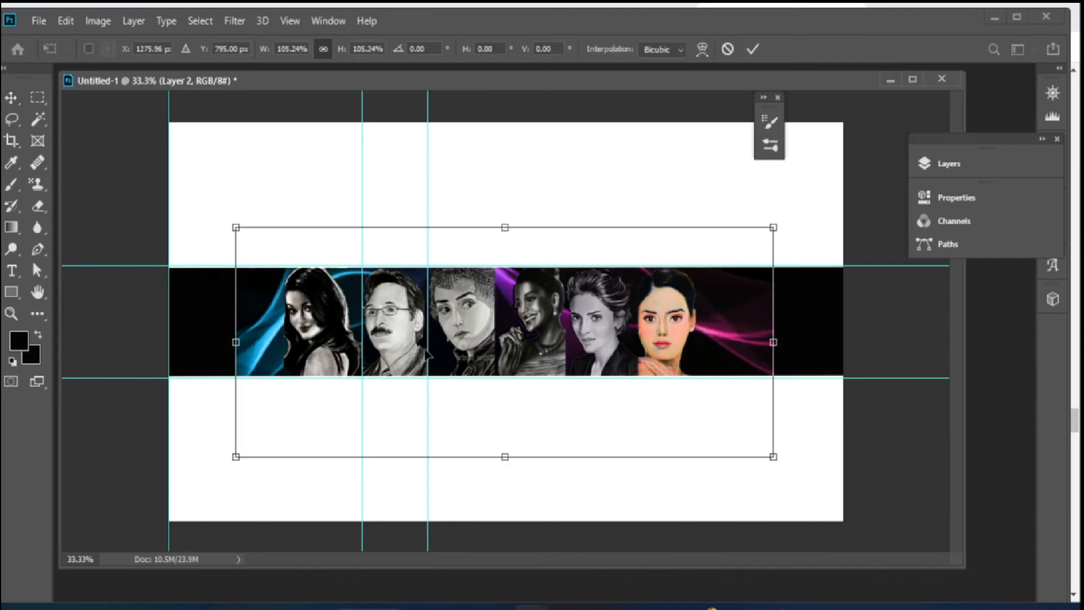
pyautogui.moveTo(236, 342); pyautogui.dragTo(169, 342)
pyautogui.moveTo(773, 342); pyautogui.dragTo(842, 339)
pyautogui.moveTo(506, 213); pyautogui.dragTo(506, 262)
pyautogui.moveTo(506, 484); pyautogui.dragTo(506, 376)
pyautogui.press('Return')
# Duplicate the wave background layer and reposition the copy along the band
pyautogui.click(956, 166)
pyautogui.hotkey('ctrl', 'j')
pyautogui.moveTo(507, 264); pyautogui.dragTo(554, 381)
pyautogui.click(954, 165)
pyautogui.keyDown('alt'); pyautogui.click(772, 497); pyautogui.keyUp('alt')
pyautogui.moveTo(197, 365); pyautogui.dragTo(247, 365)
pyautogui.moveTo(391, 354); pyautogui.dragTo(333, 349)
pyautogui.moveTo(495, 348); pyautogui.dragTo(589, 326)
# Erase parts of the wave background copy and the original near the first portrait
pyautogui.click(37, 205)
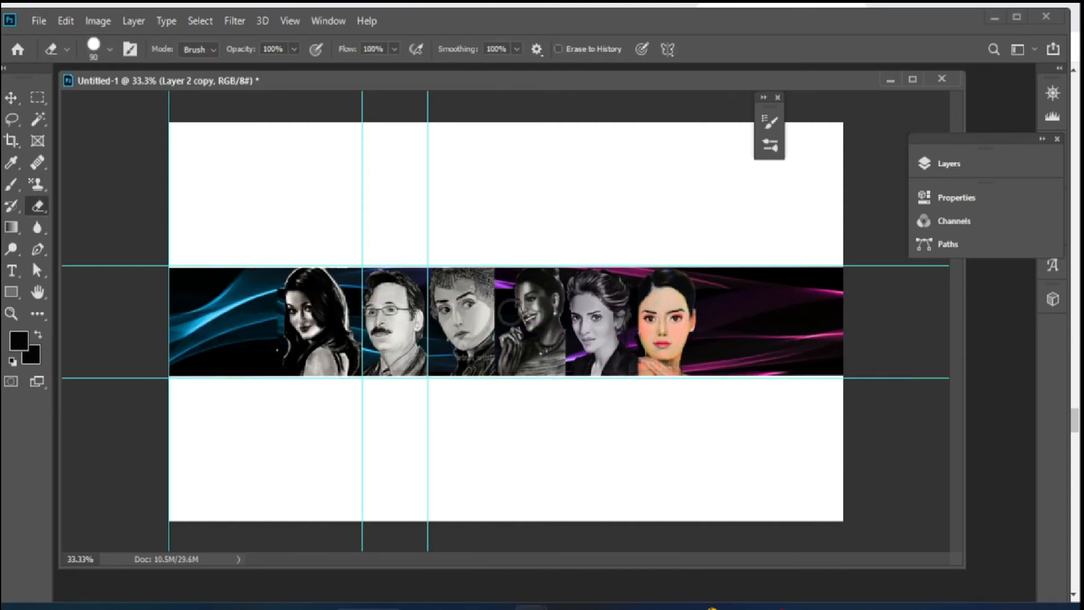
pyautogui.moveTo(282, 325); pyautogui.dragTo(289, 302)
pyautogui.click(952, 165)
pyautogui.click(791, 512)
pyautogui.moveTo(279, 341)
pyautogui.mouseDown()
pyautogui.moveTo(269, 374)
pyautogui.moveTo(286, 350)
pyautogui.mouseUp()
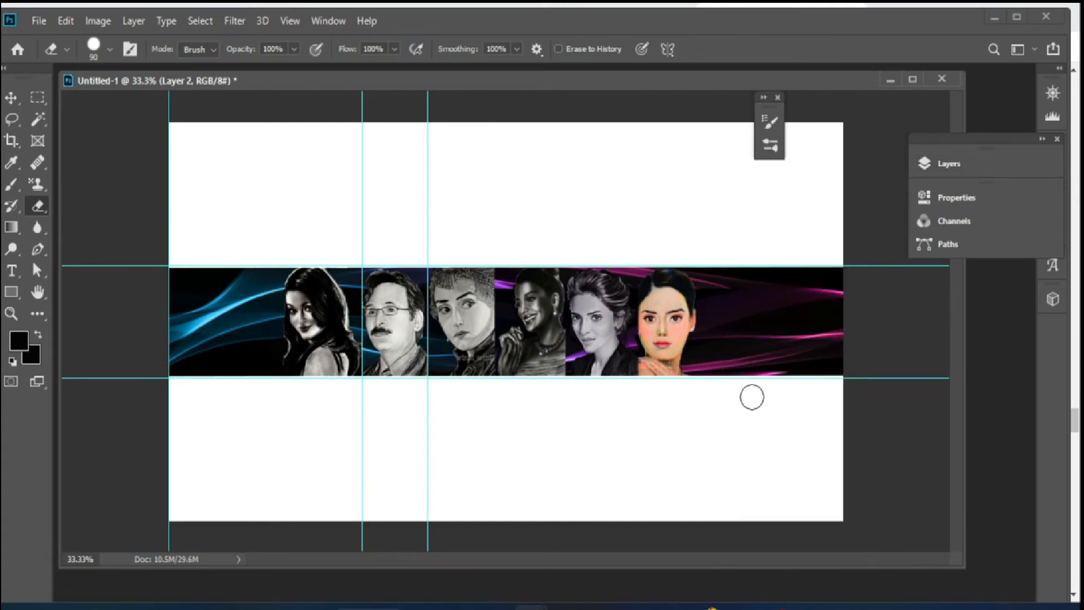
pyautogui.click(705, 608)
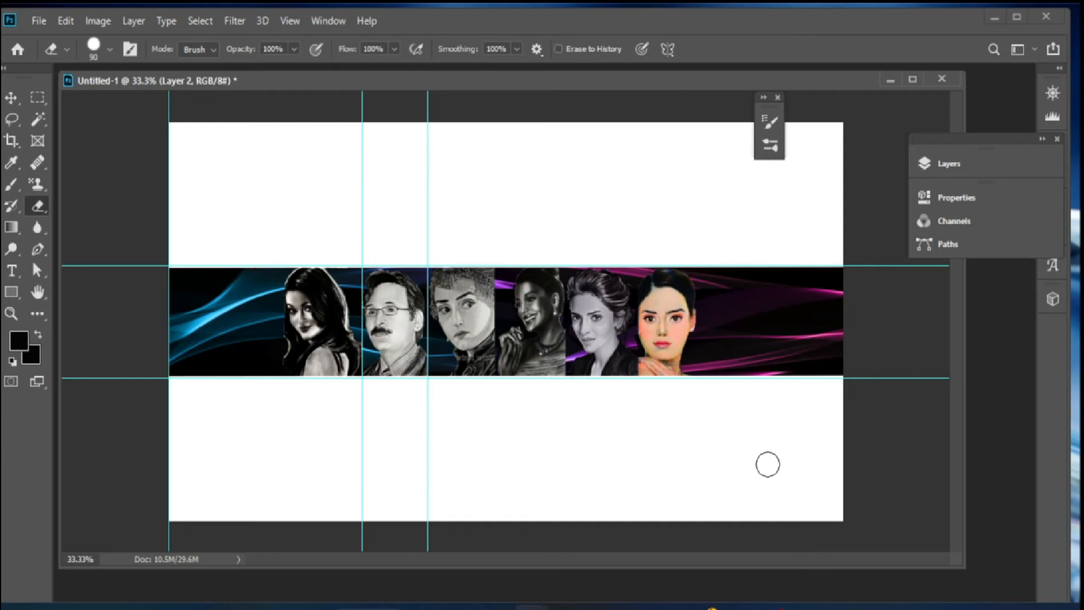
pyautogui.click(951, 164)
pyautogui.click(826, 341)
pyautogui.click(826, 307)
pyautogui.click(828, 273)
pyautogui.click(668, 436)
pyautogui.click(451, 213)
pyautogui.click(951, 164)
pyautogui.click(809, 354)
pyautogui.click(808, 243)
pyautogui.click(735, 250)
pyautogui.click(735, 250)
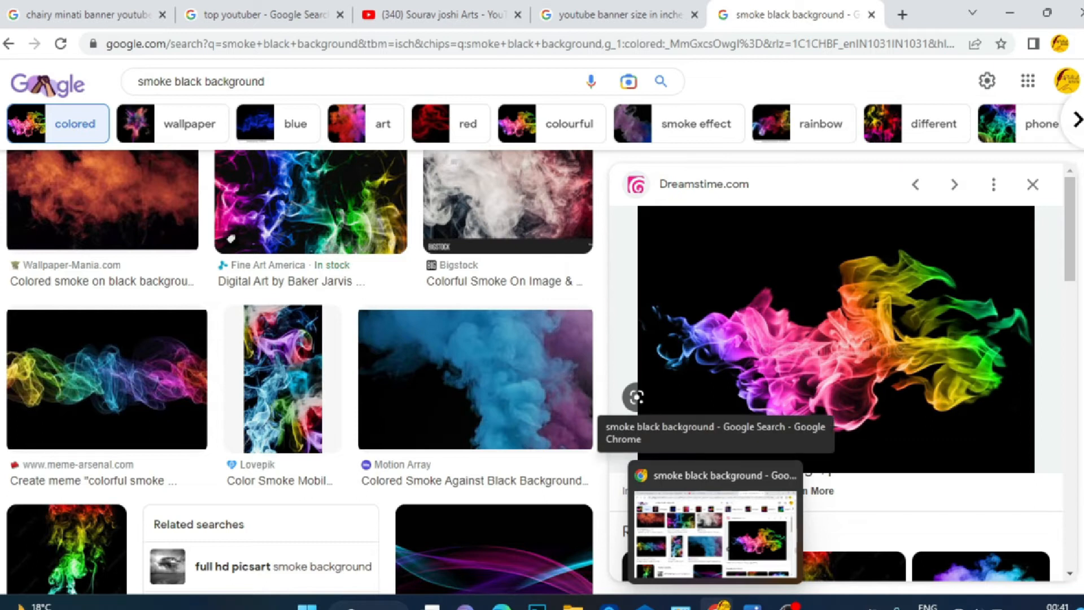
# Switch back to Photoshop and paste the copied colourful smoke image into a new top layer
pyautogui.click(536, 605)
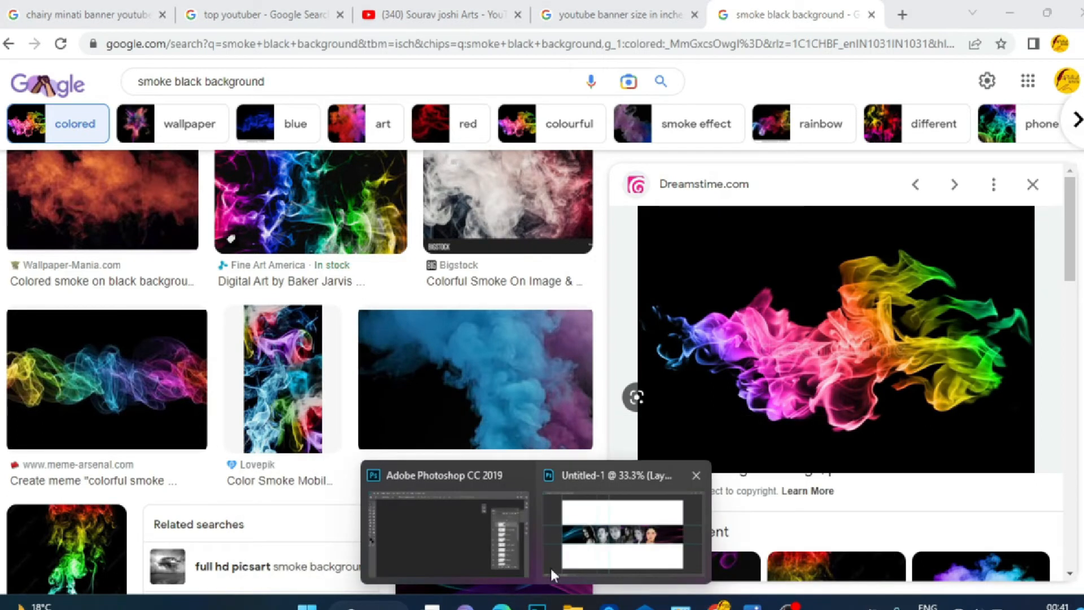
pyautogui.click(551, 572)
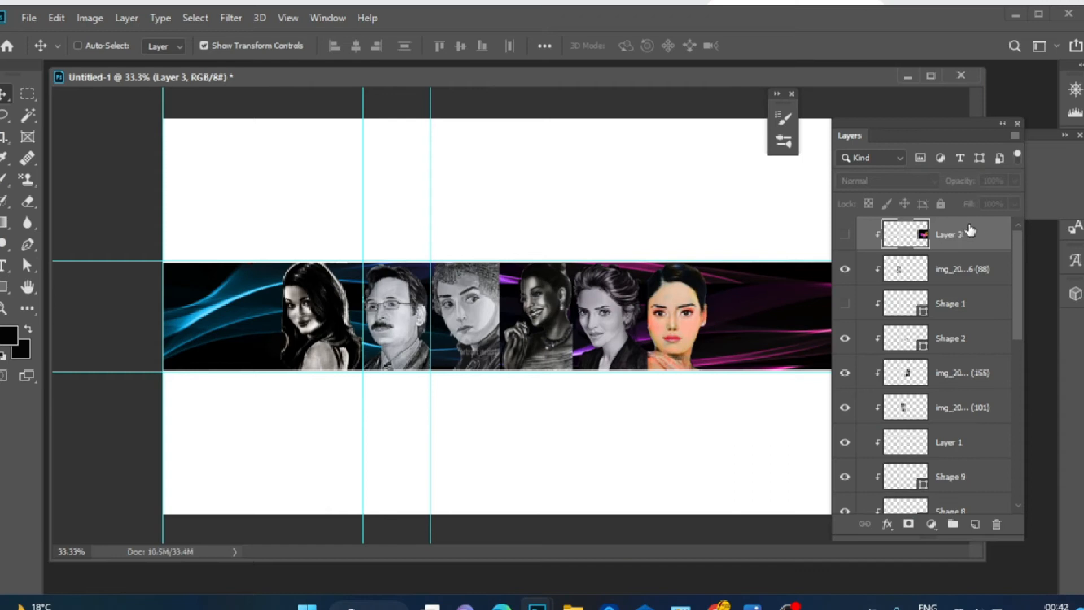
pyautogui.click(977, 528)
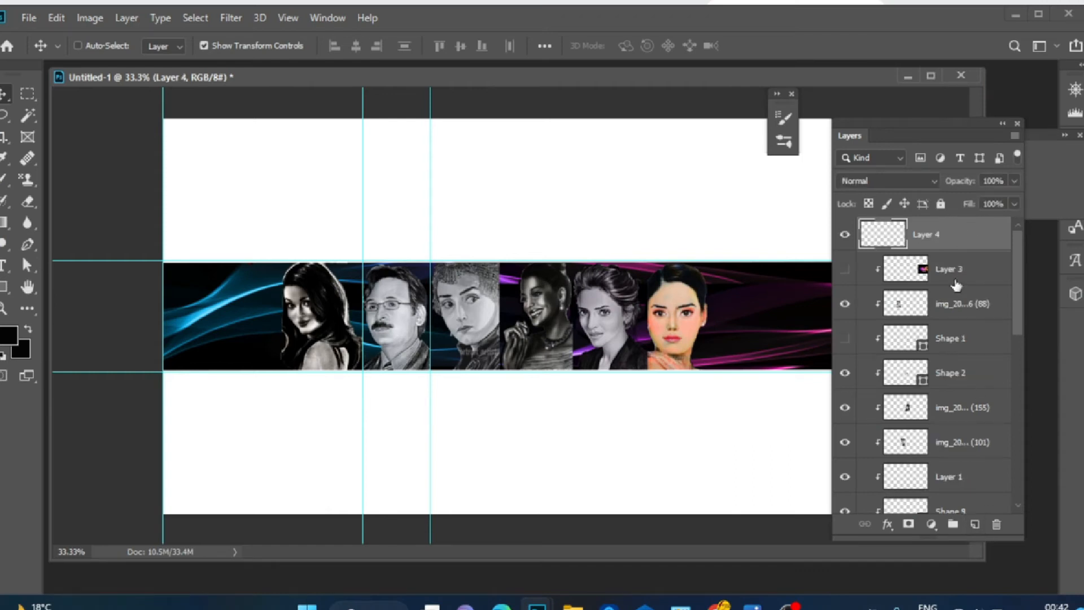
pyautogui.hotkey('ctrl', 'v')
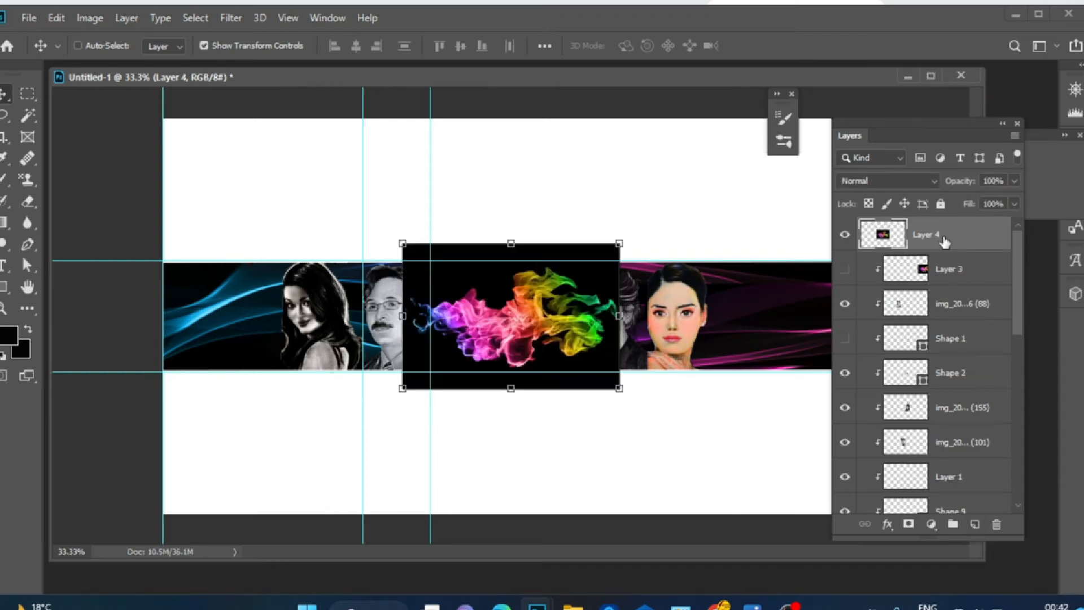
# Hide the newly pasted smoke layer and show and select the earlier smoke layer beside the fifth portrait
pyautogui.keyDown('alt'); pyautogui.click(902, 249); pyautogui.keyUp('alt')
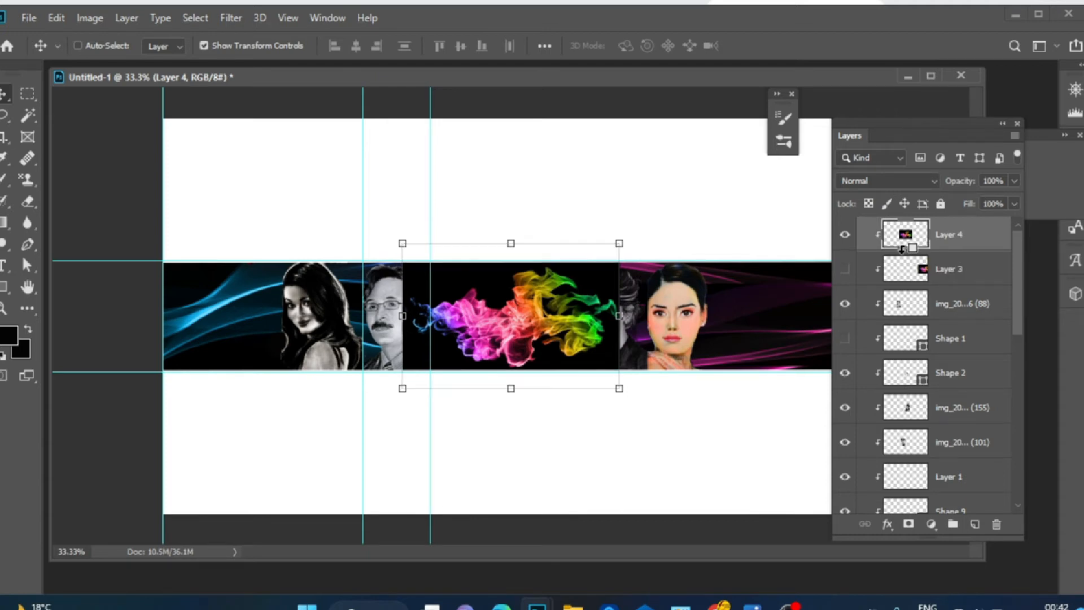
pyautogui.click(843, 235)
pyautogui.click(842, 273)
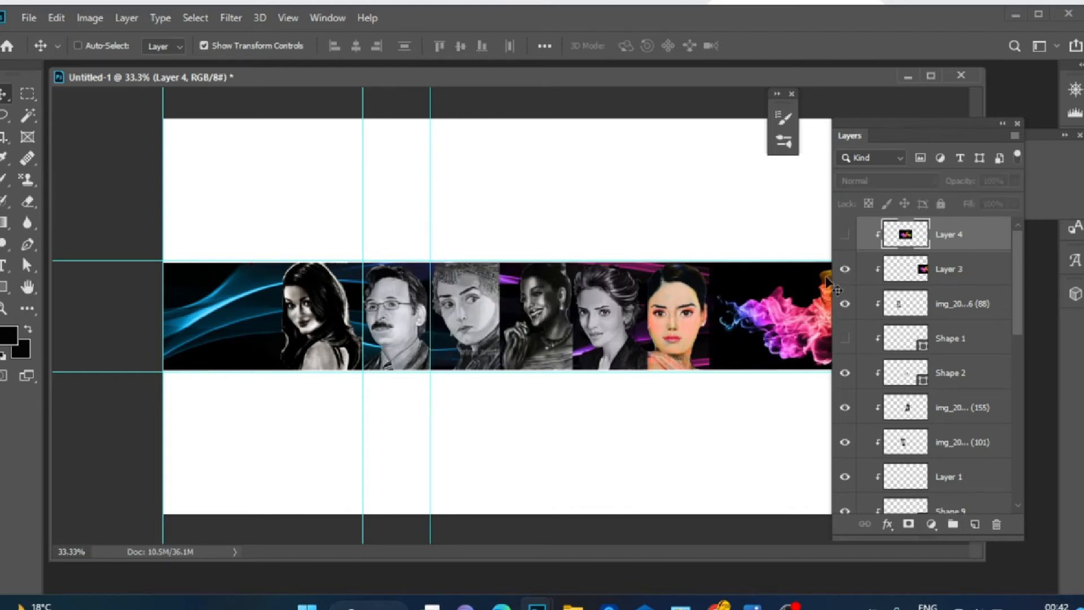
pyautogui.click(908, 274)
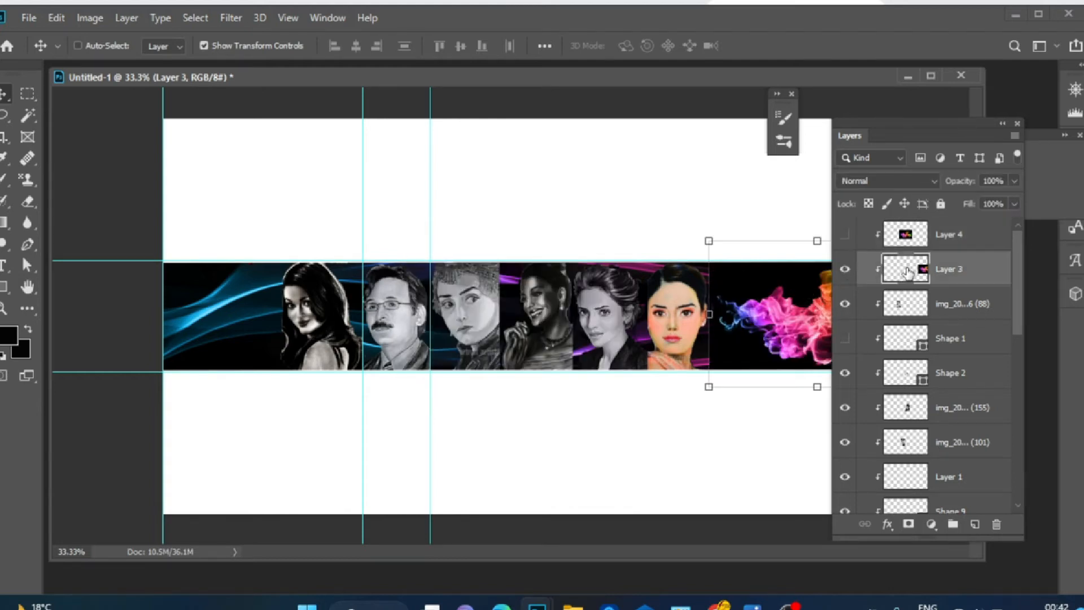
# Set the earlier smoke layer's blend mode to Screen
pyautogui.click(920, 183)
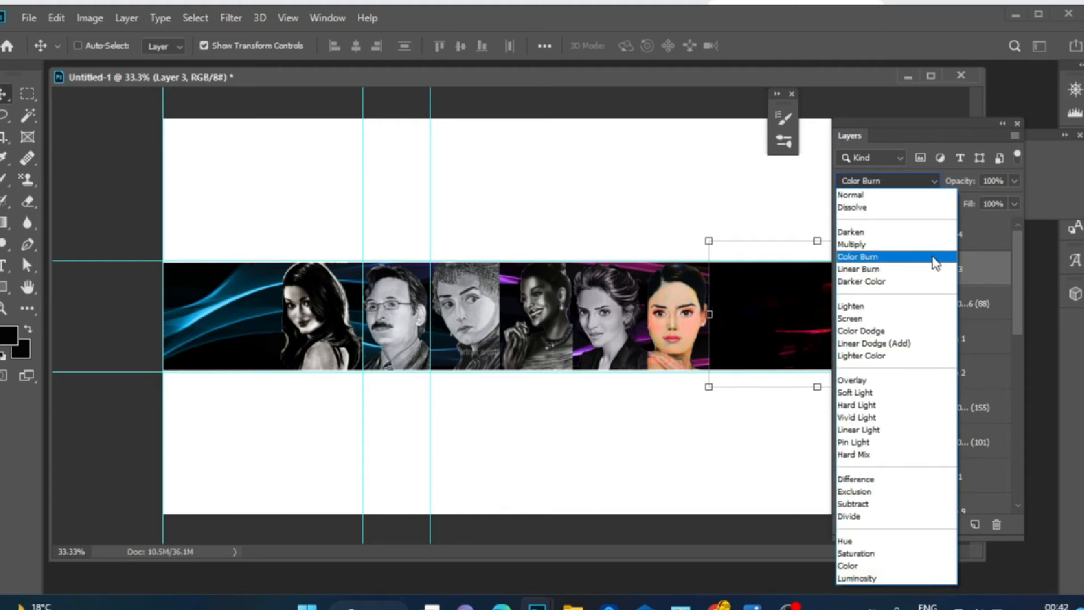
pyautogui.click(939, 323)
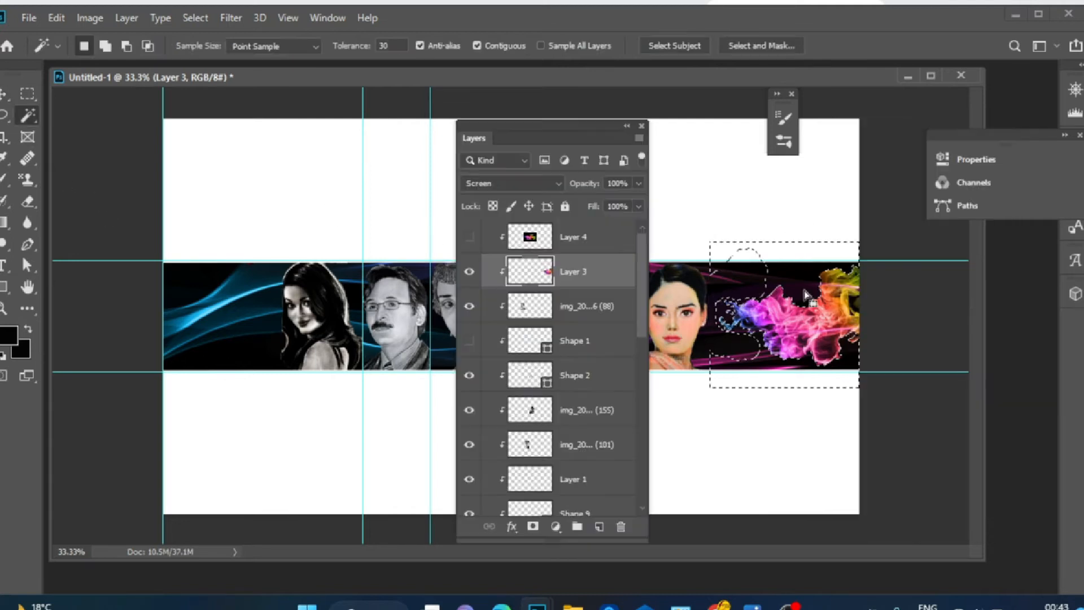
pyautogui.moveTo(606, 129); pyautogui.dragTo(1005, 161)
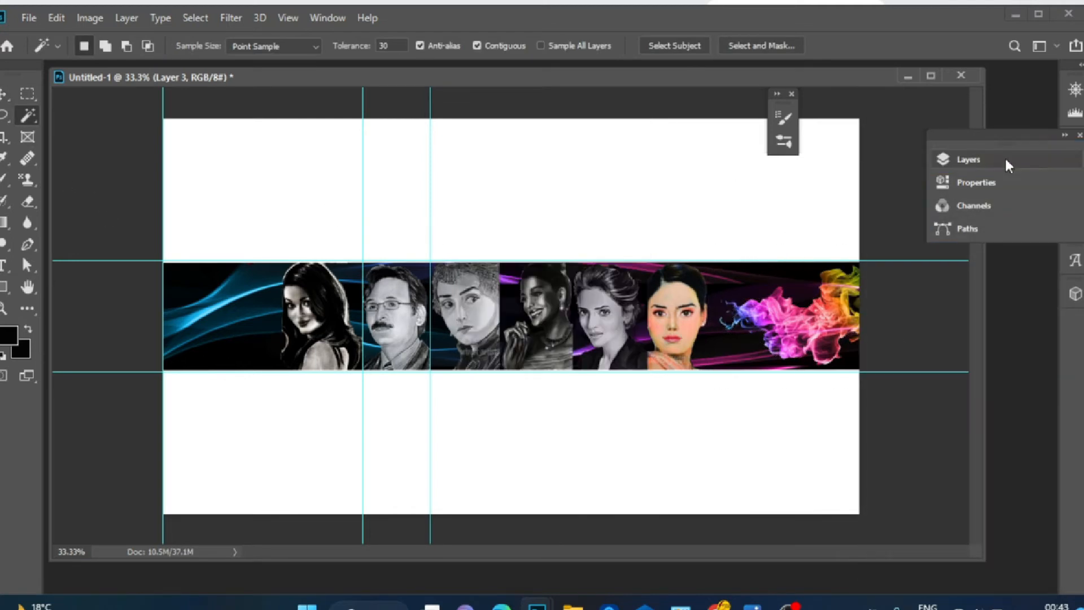
# Dock the Layers, Properties, Channels and Paths panels together and add a new empty layer
pyautogui.click(32, 202)
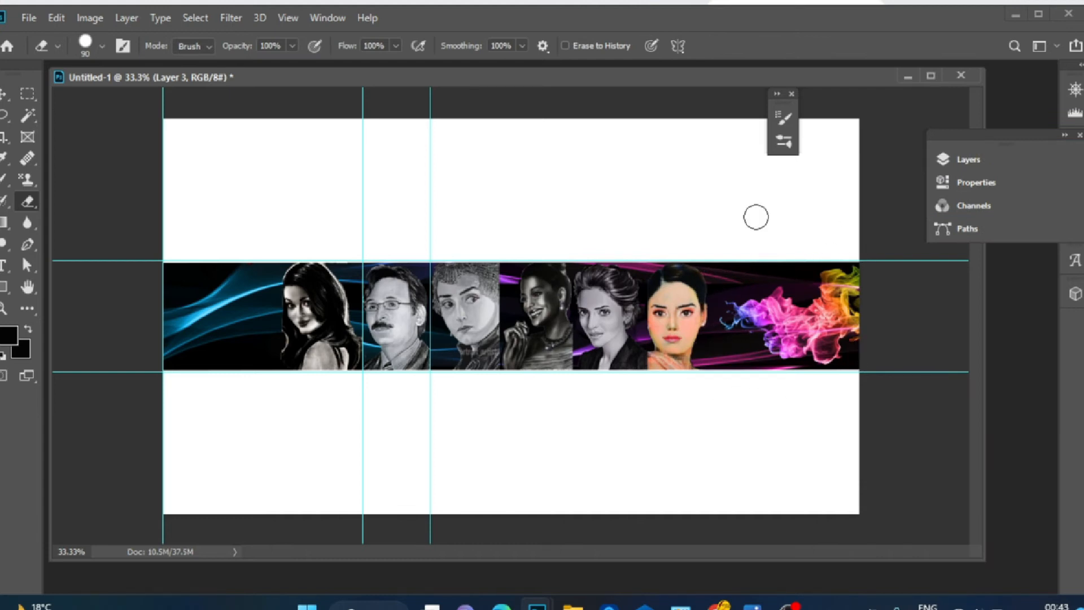
pyautogui.click(968, 160)
pyautogui.click(1065, 135)
pyautogui.click(678, 193)
pyautogui.moveTo(649, 209)
pyautogui.mouseDown()
pyautogui.moveTo(673, 233)
pyautogui.moveTo(659, 211)
pyautogui.mouseUp()
pyautogui.click(677, 215)
pyautogui.click(678, 192)
pyautogui.moveTo(647, 138); pyautogui.dragTo(1007, 118)
pyautogui.hotkey('ctrl', 'shift', 'alt', 'n')
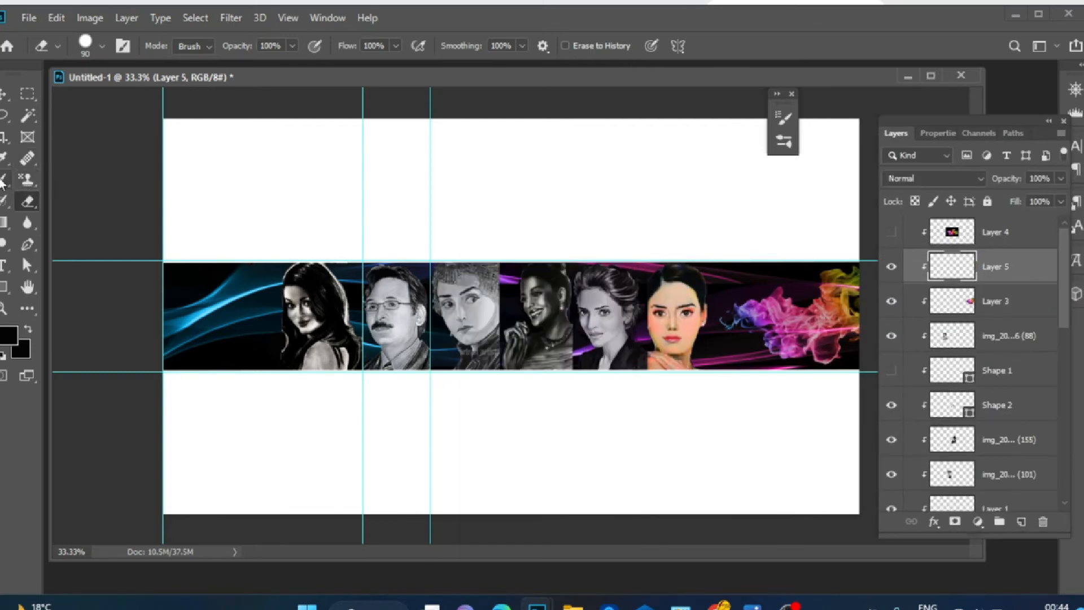
# Add the text PORTRAIT in capitals over the smoke at the band's right end
pyautogui.click(5, 267)
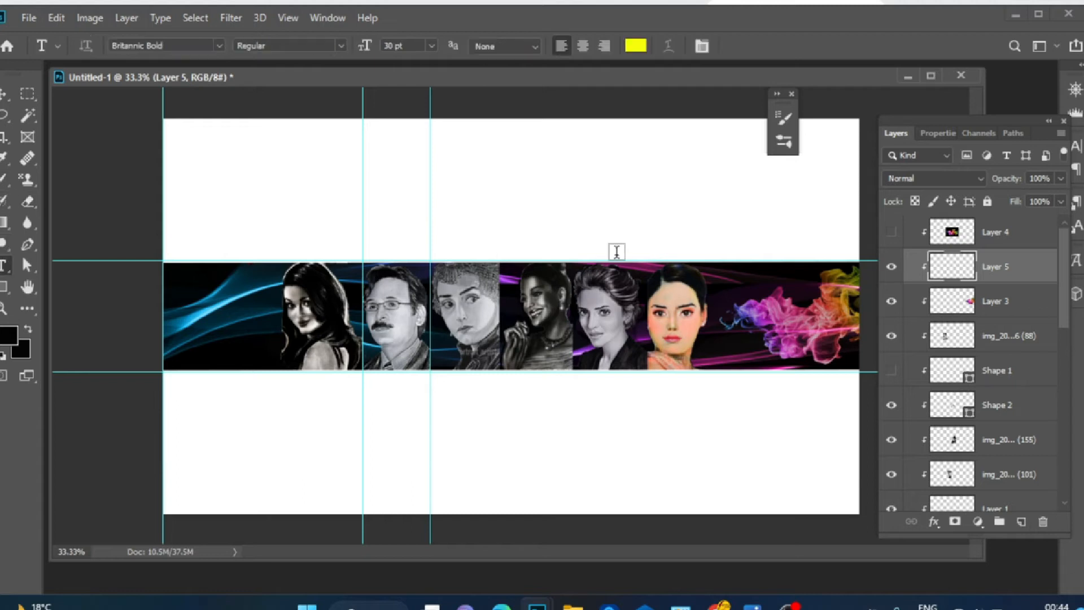
pyautogui.click(736, 295)
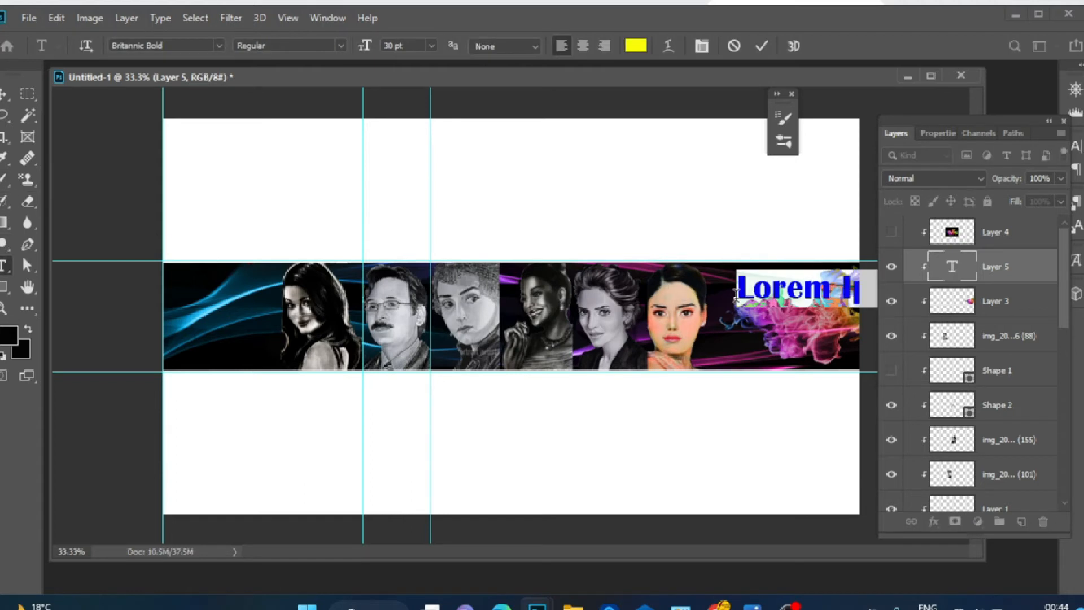
pyautogui.press('capslock')
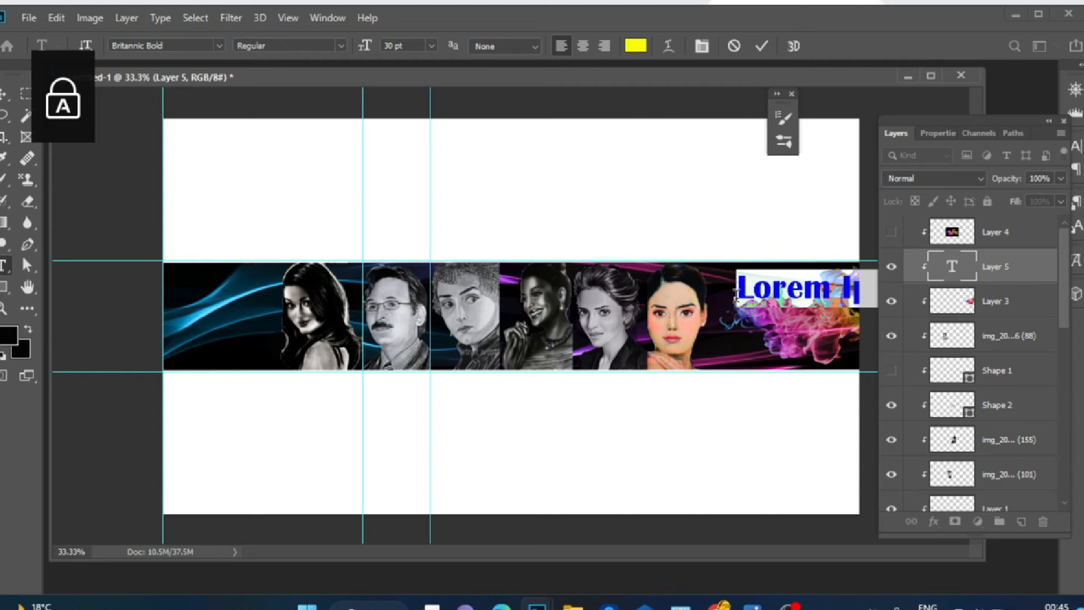
pyautogui.write('PORTRA')
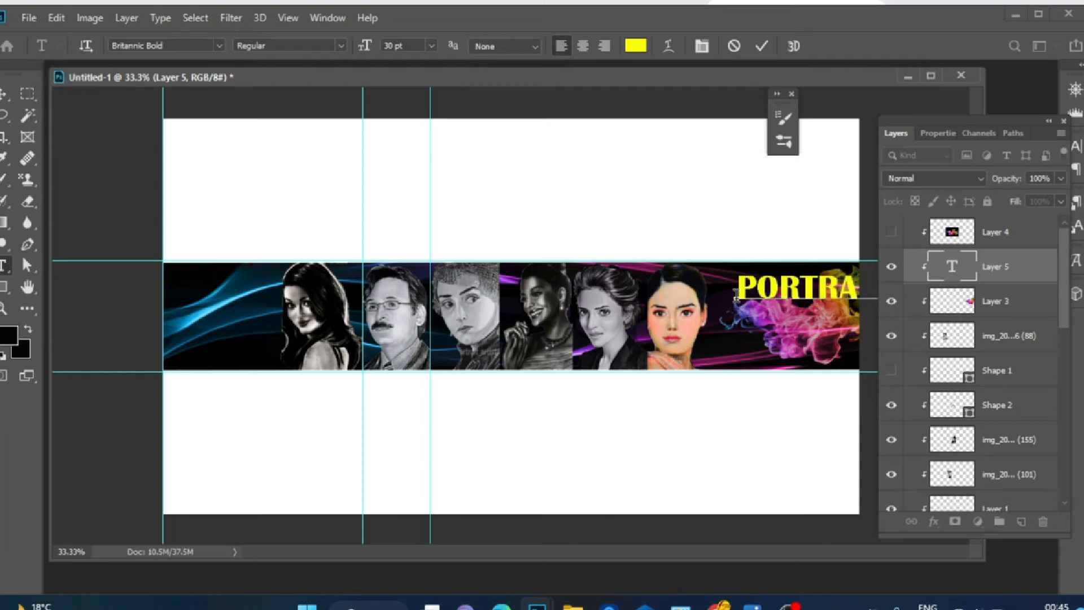
# Change the PORTRAIT text's font, trying Baskerville Old Face and settling on Bahnschrift
pyautogui.click(220, 45)
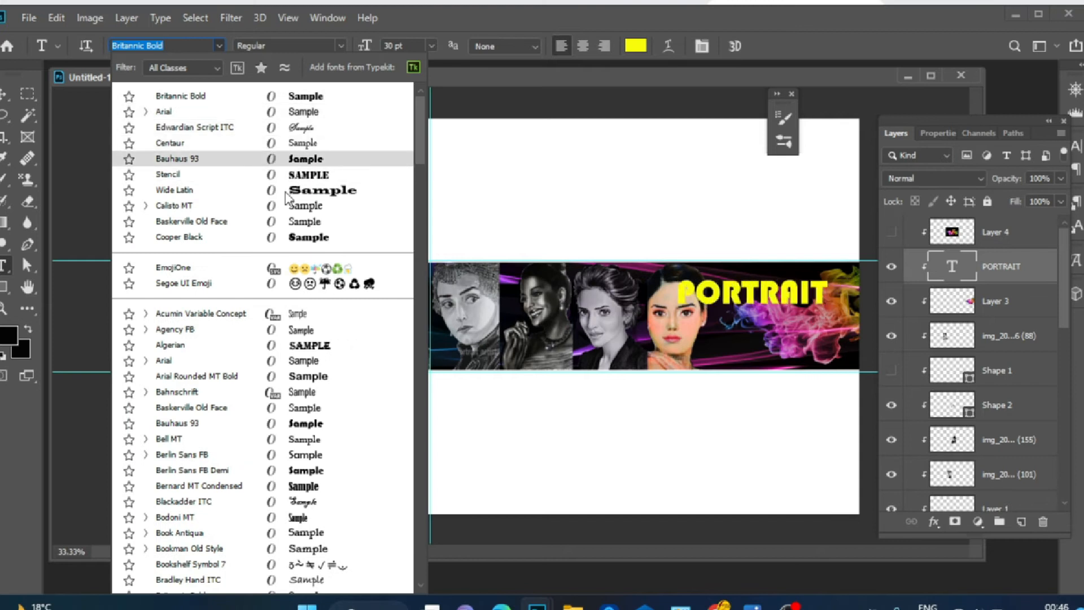
pyautogui.click(297, 219)
pyautogui.click(219, 46)
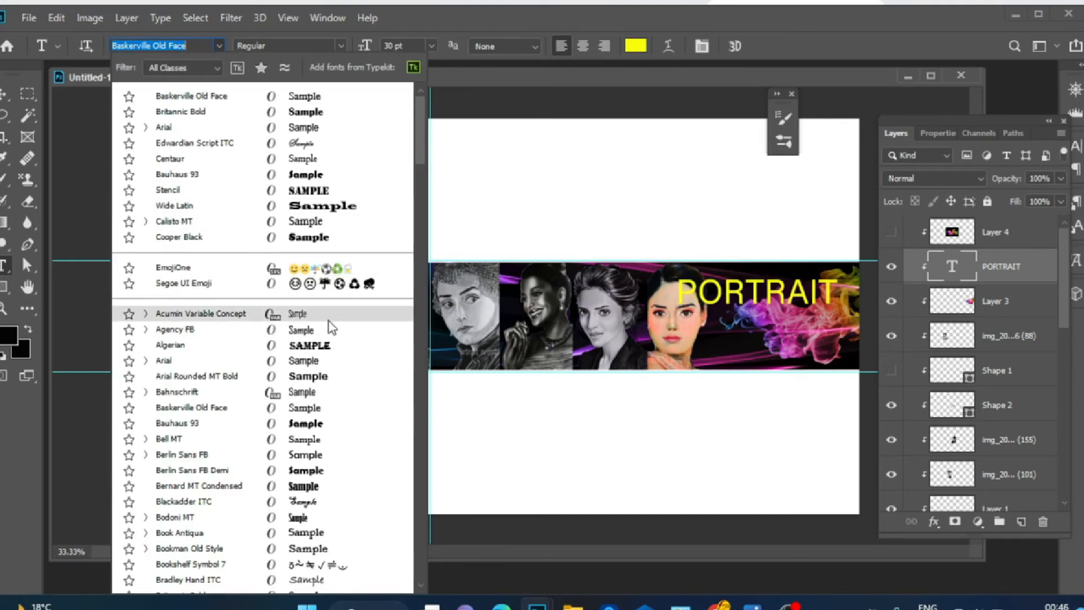
pyautogui.click(341, 399)
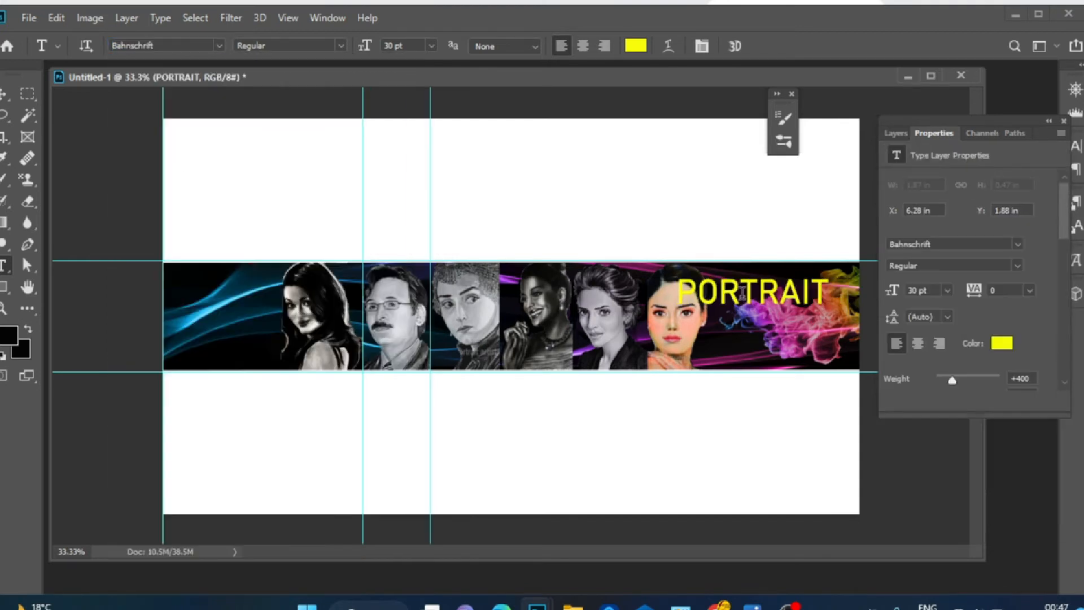
# Set the PORTRAIT text size to 24 pt
pyautogui.click(1002, 343)
pyautogui.moveTo(514, 422); pyautogui.dragTo(514, 484)
pyautogui.press('Return')
pyautogui.click(432, 47)
pyautogui.click(435, 235)
pyautogui.click(432, 47)
pyautogui.click(438, 188)
# Set the text's anti-aliasing method to Smooth
pyautogui.click(530, 46)
pyautogui.click(525, 73)
pyautogui.click(528, 110)
pyautogui.click(529, 47)
pyautogui.click(530, 98)
pyautogui.click(534, 48)
pyautogui.click(531, 74)
pyautogui.click(535, 48)
pyautogui.click(533, 135)
pyautogui.click(535, 47)
pyautogui.click(532, 147)
pyautogui.click(534, 47)
pyautogui.click(531, 110)
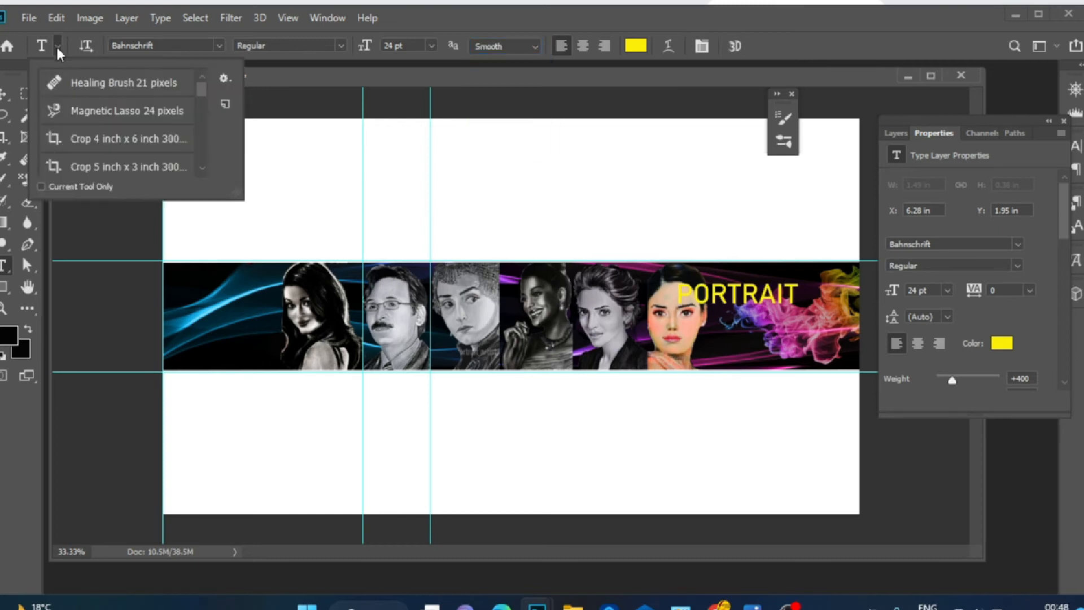
# Set the font style to Bold and try several font sizes from the size list
pyautogui.click(1019, 264)
pyautogui.click(1020, 264)
pyautogui.click(948, 291)
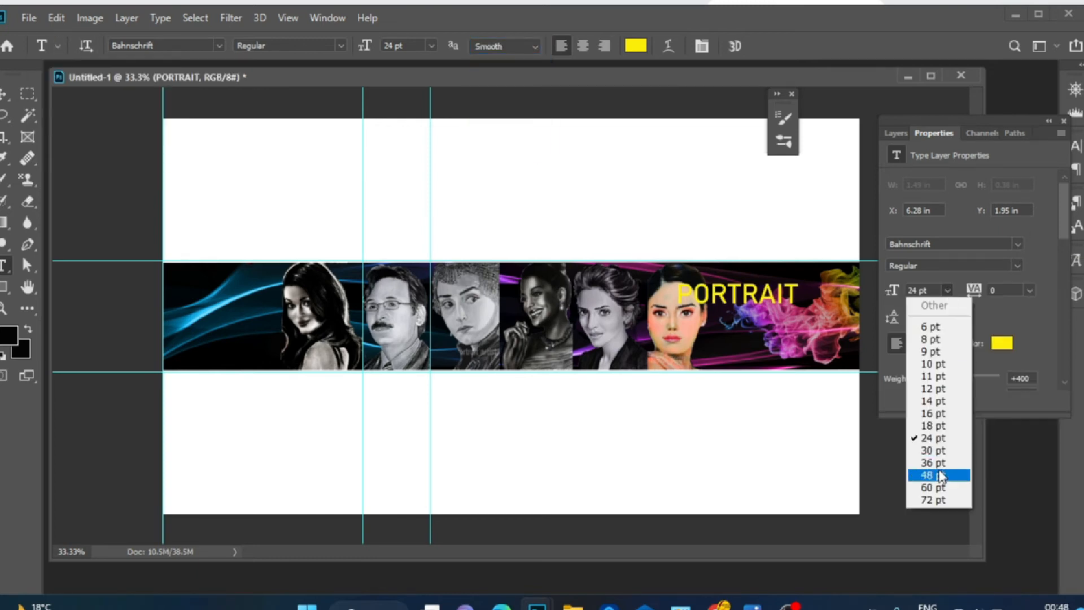
pyautogui.click(938, 475)
pyautogui.click(947, 291)
pyautogui.click(939, 413)
pyautogui.click(947, 317)
pyautogui.click(940, 440)
pyautogui.click(947, 291)
pyautogui.click(940, 428)
pyautogui.click(947, 290)
pyautogui.click(940, 443)
# Set the text tracking to 50 and the font weight to +700
pyautogui.click(1029, 291)
pyautogui.click(1017, 451)
pyautogui.moveTo(952, 380); pyautogui.dragTo(1046, 383)
# Reposition the PORTRAIT text within the smoke area at the band's right end
pyautogui.press('v')
pyautogui.moveTo(793, 286); pyautogui.dragTo(815, 286)
pyautogui.moveTo(701, 278); pyautogui.dragTo(722, 282)
pyautogui.moveTo(756, 293); pyautogui.dragTo(742, 291)
# Set the PORTRAIT text colour to near-white f8f6f6
pyautogui.click(1002, 350)
pyautogui.click(510, 417)
pyautogui.moveTo(360, 312); pyautogui.dragTo(286, 312)
pyautogui.click(631, 299)
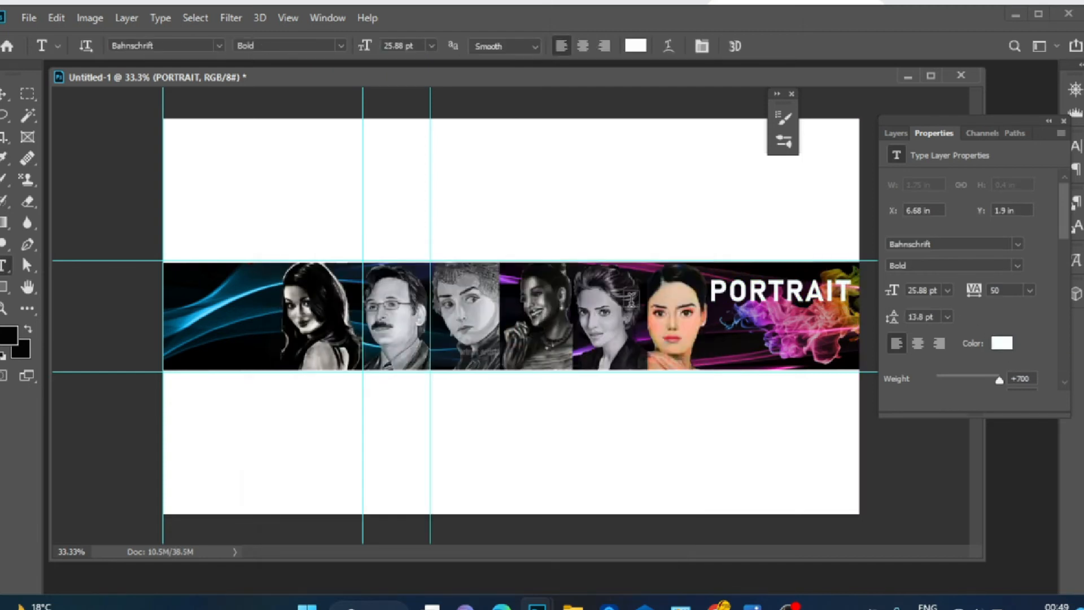
pyautogui.click(645, 51)
pyautogui.click(534, 454)
pyautogui.moveTo(431, 375); pyautogui.dragTo(289, 313)
pyautogui.click(532, 429)
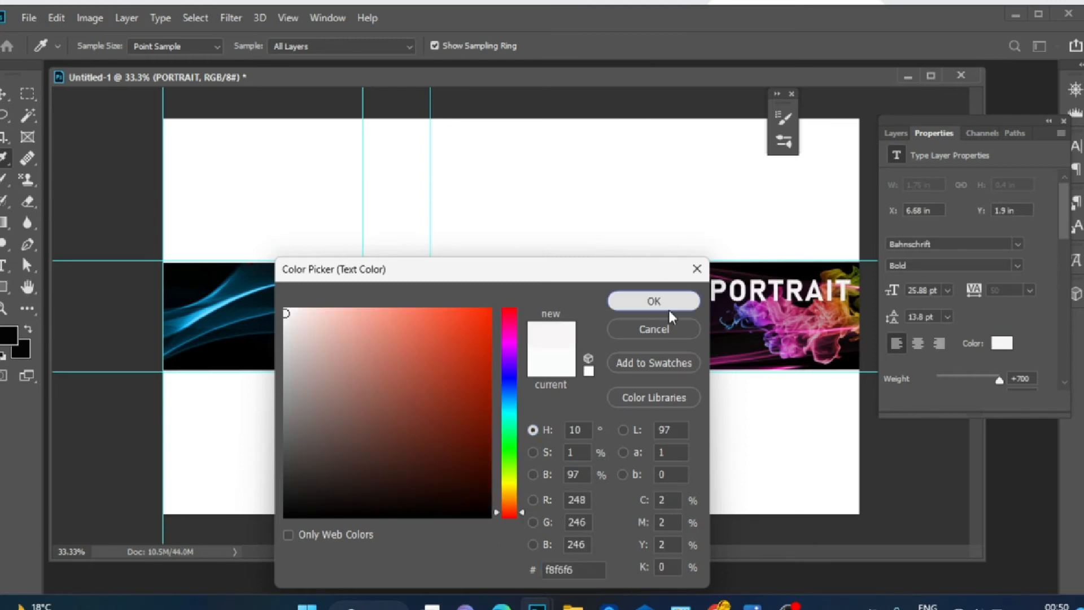
pyautogui.click(653, 300)
# Add a Gradient Overlay layer style to the PORTRAIT text layer
pyautogui.click(896, 133)
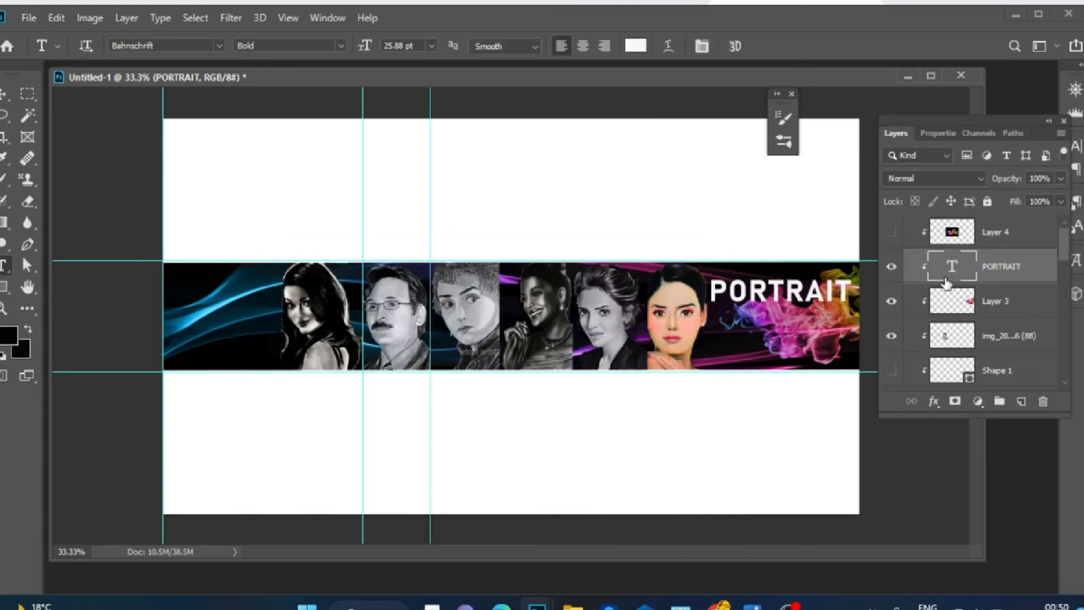
pyautogui.click(935, 402)
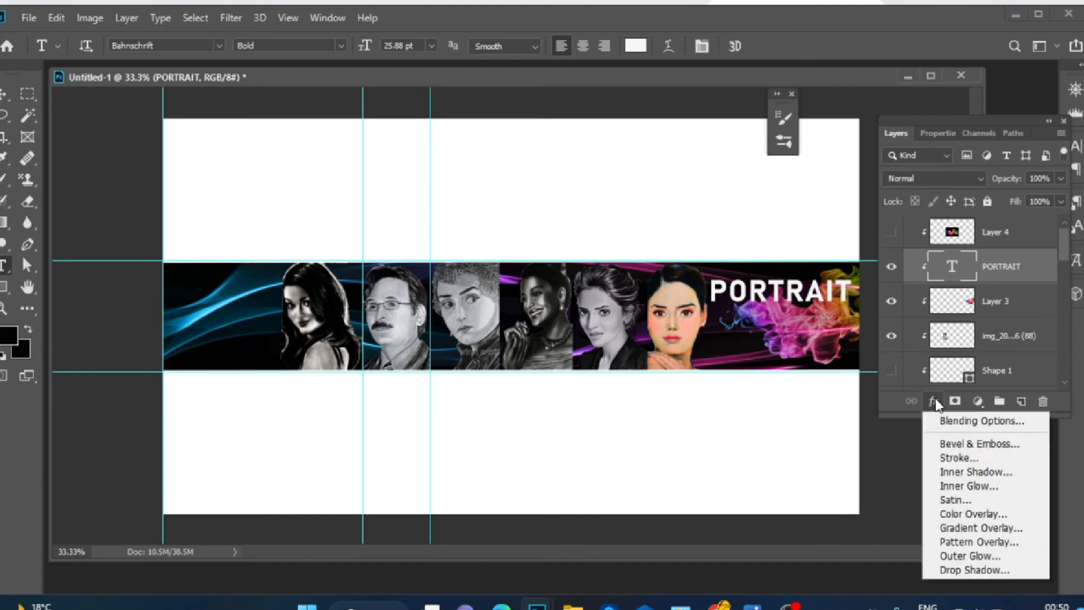
pyautogui.click(980, 528)
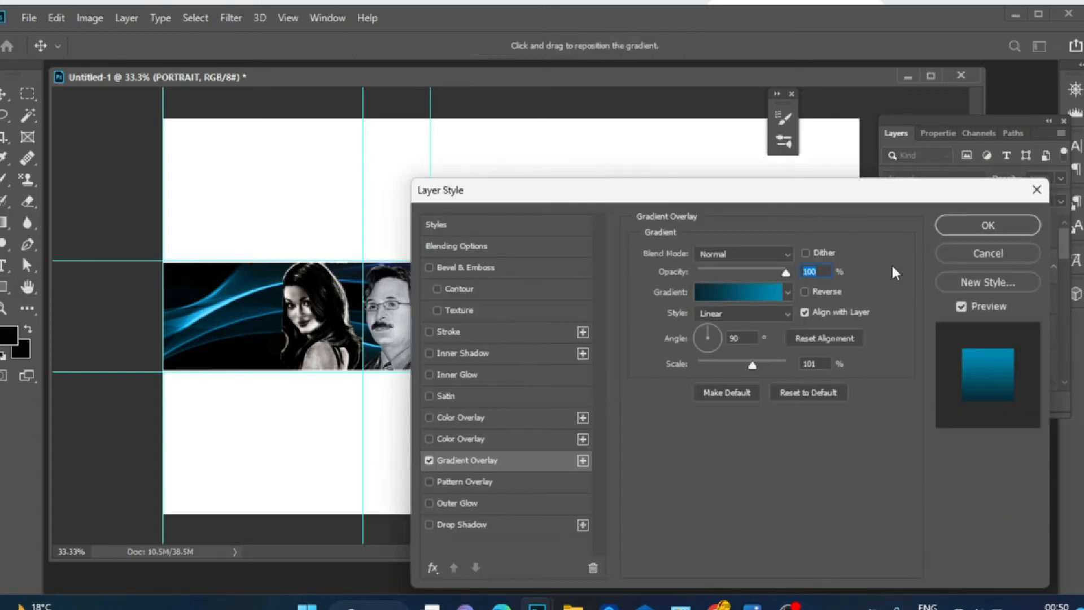
# Open the overlay's Gradient Editor and pick new colours for its gradient stops
pyautogui.moveTo(877, 191); pyautogui.dragTo(469, 232)
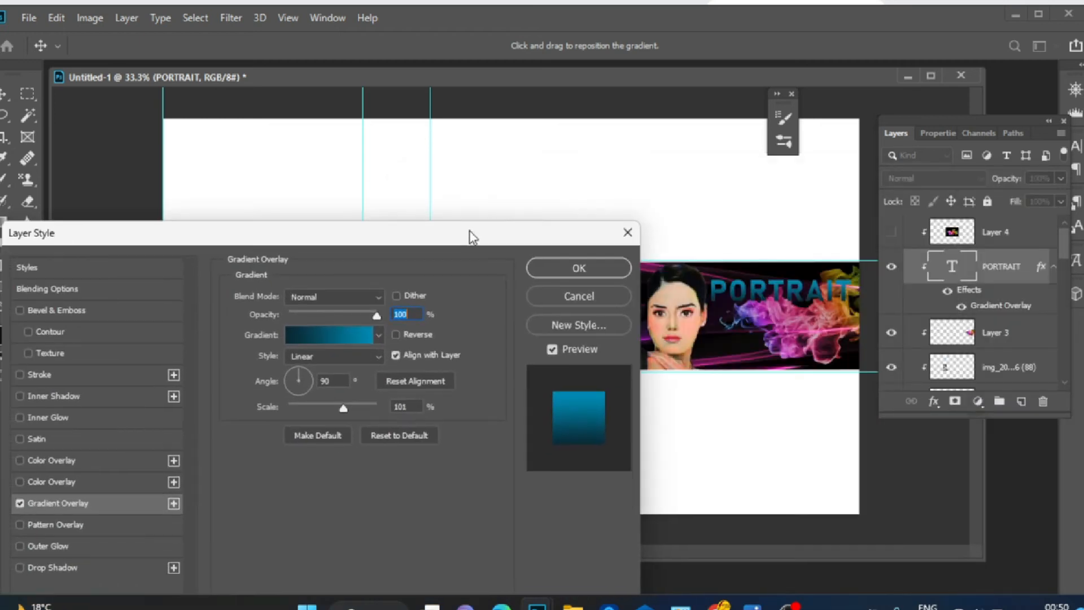
pyautogui.click(360, 341)
pyautogui.click(467, 278)
pyautogui.click(463, 197)
pyautogui.click(571, 195)
pyautogui.click(596, 246)
pyautogui.click(375, 446)
pyautogui.click(449, 514)
pyautogui.click(461, 313)
pyautogui.click(510, 375)
pyautogui.moveTo(418, 315); pyautogui.dragTo(461, 465)
pyautogui.click(508, 396)
pyautogui.click(510, 406)
pyautogui.moveTo(478, 411); pyautogui.dragTo(484, 392)
# Rearrange the gradient stops, recolour one stop and apply the teal-to-white gradient
pyautogui.click(654, 301)
pyautogui.moveTo(585, 143); pyautogui.dragTo(434, 132)
pyautogui.moveTo(224, 436); pyautogui.dragTo(267, 436)
pyautogui.moveTo(410, 429); pyautogui.dragTo(377, 429)
pyautogui.moveTo(266, 436); pyautogui.dragTo(249, 436)
pyautogui.doubleClick(304, 509)
pyautogui.click(489, 432)
pyautogui.click(479, 402)
pyautogui.click(487, 430)
pyautogui.click(654, 301)
pyautogui.click(537, 168)
# Set the gradient overlay style to Reflected and reposition the gradient on the text
pyautogui.moveTo(745, 287); pyautogui.dragTo(757, 288)
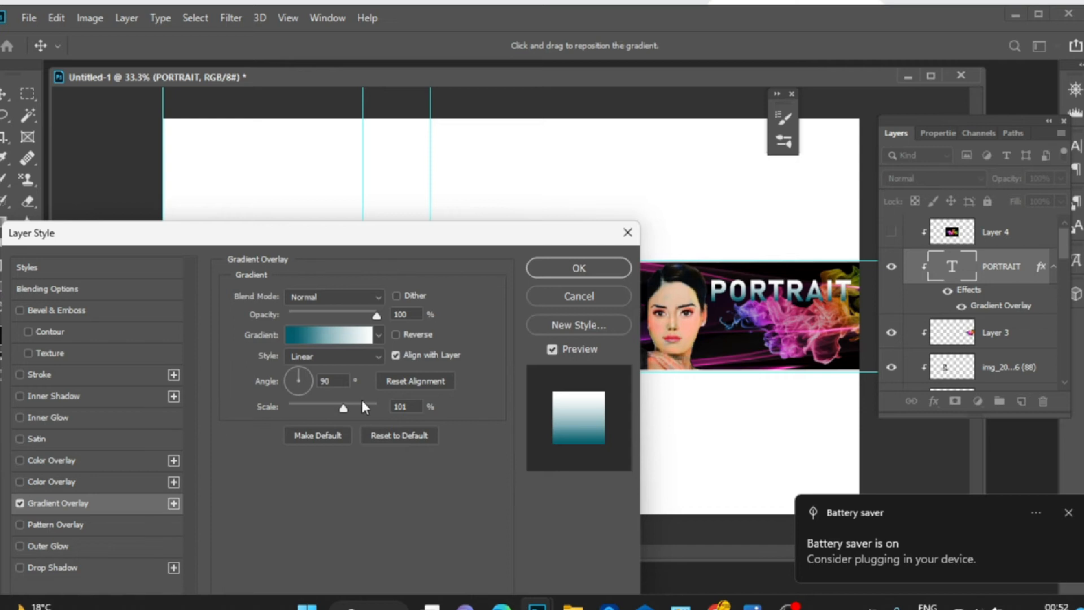
pyautogui.click(334, 356)
pyautogui.click(317, 410)
pyautogui.moveTo(796, 289); pyautogui.dragTo(796, 290)
pyautogui.click(380, 356)
pyautogui.click(373, 423)
pyautogui.click(379, 336)
pyautogui.click(379, 335)
pyautogui.click(379, 357)
pyautogui.click(377, 409)
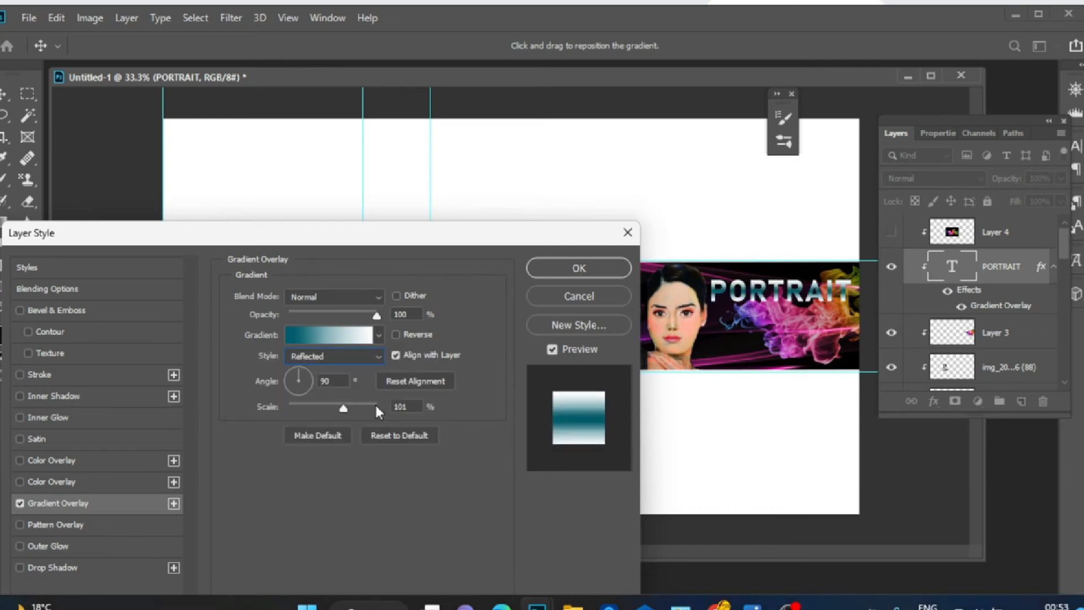
# Recolour the gradient stops to grey 7a787b and white, sampled from the canvas, and rearrange their positions
pyautogui.click(336, 339)
pyautogui.doubleClick(249, 434)
pyautogui.moveTo(390, 508); pyautogui.dragTo(296, 446)
pyautogui.click(653, 301)
pyautogui.click(843, 290)
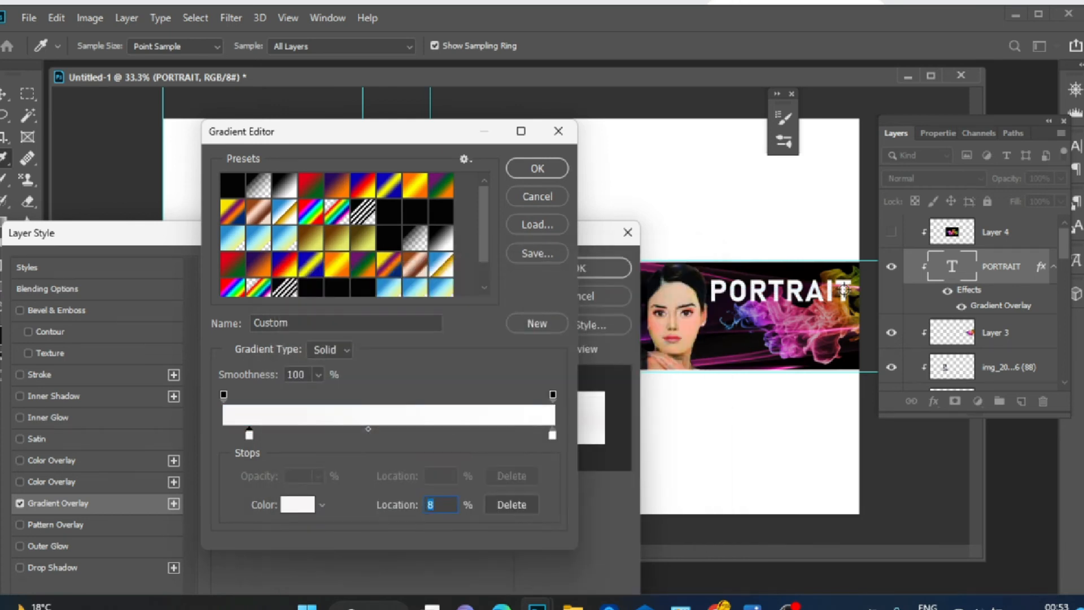
pyautogui.doubleClick(252, 434)
pyautogui.click(288, 417)
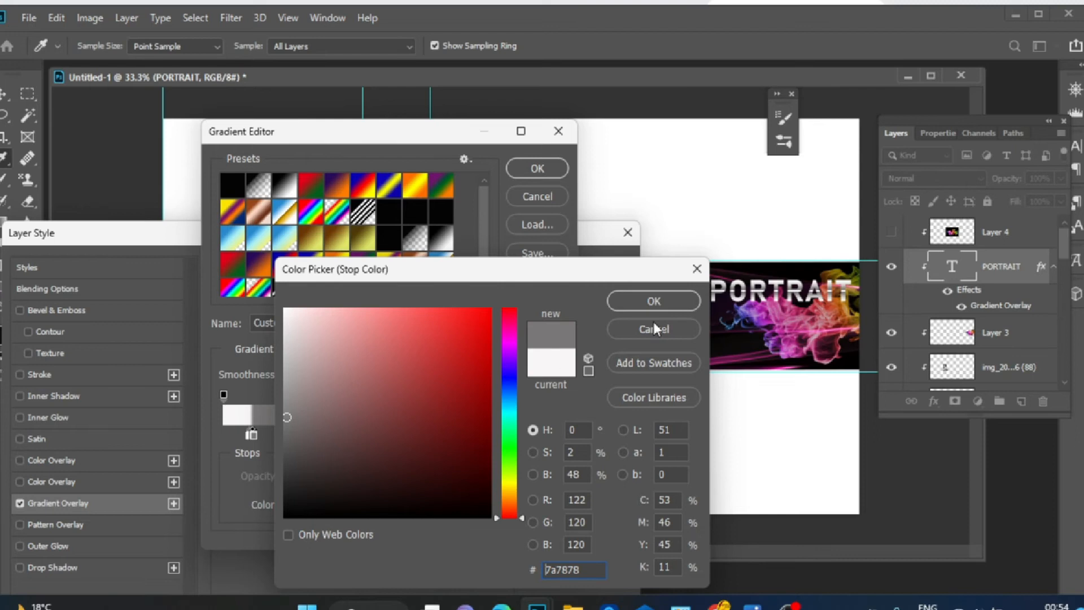
pyautogui.press('Return')
pyautogui.click(284, 435)
pyautogui.moveTo(270, 432); pyautogui.dragTo(220, 434)
pyautogui.moveTo(332, 435); pyautogui.dragTo(387, 436)
pyautogui.moveTo(552, 436); pyautogui.dragTo(518, 437)
pyautogui.moveTo(224, 435); pyautogui.dragTo(247, 437)
pyautogui.click(539, 169)
# Apply the gradient overlay and skew the PORTRAIT text about -16° with Free Transform
pyautogui.moveTo(556, 233); pyautogui.dragTo(548, 234)
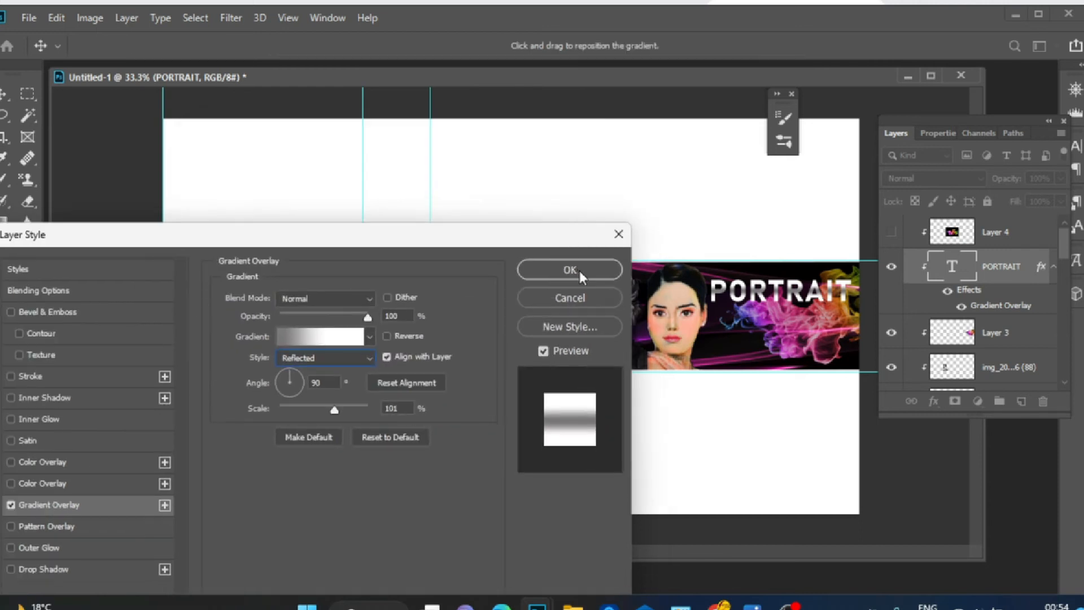
pyautogui.moveTo(350, 411)
pyautogui.mouseDown()
pyautogui.moveTo(321, 414)
pyautogui.moveTo(344, 417)
pyautogui.mouseUp()
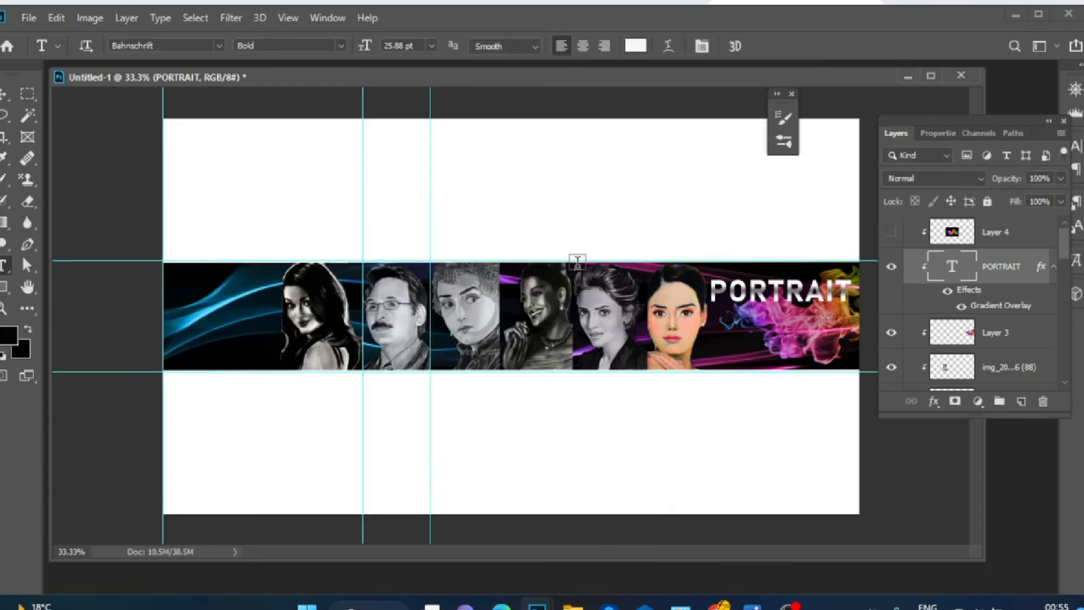
pyautogui.press('v')
pyautogui.hotkey('ctrl', 't')
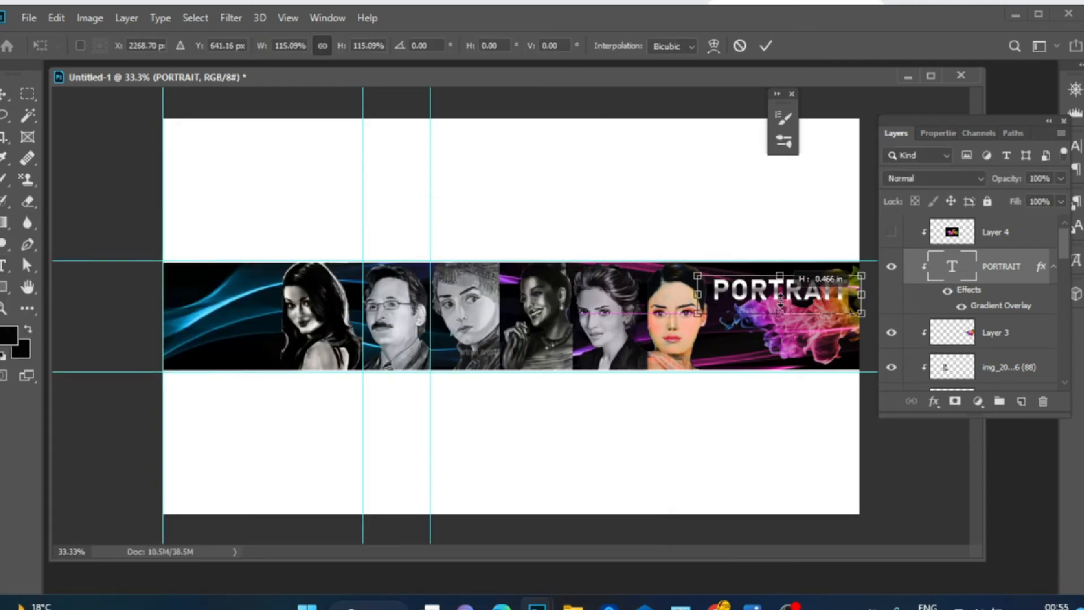
pyautogui.moveTo(778, 309); pyautogui.dragTo(778, 311)
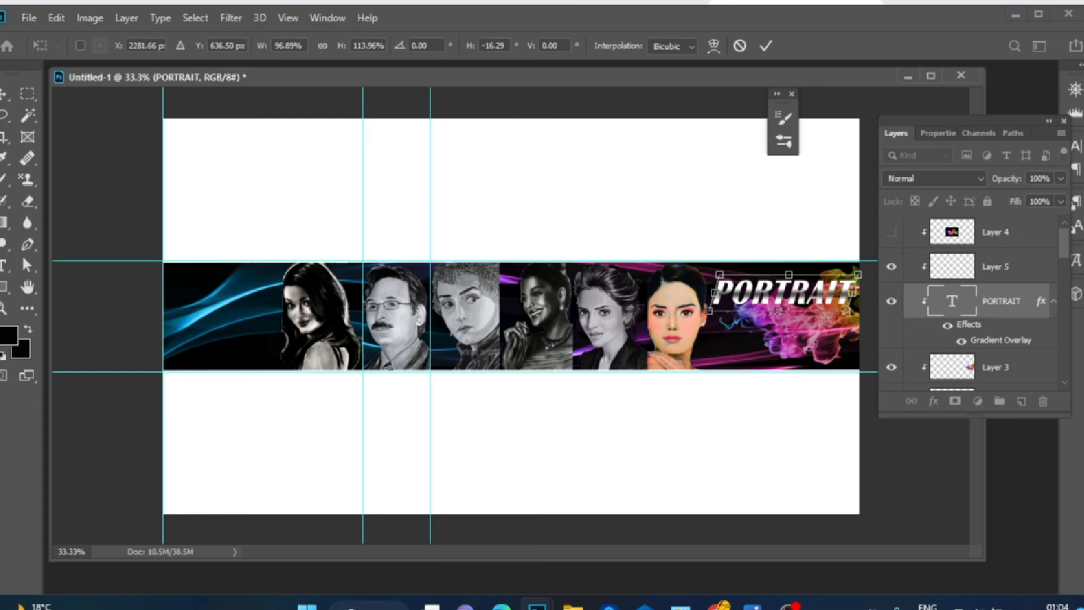
pyautogui.press('Return')
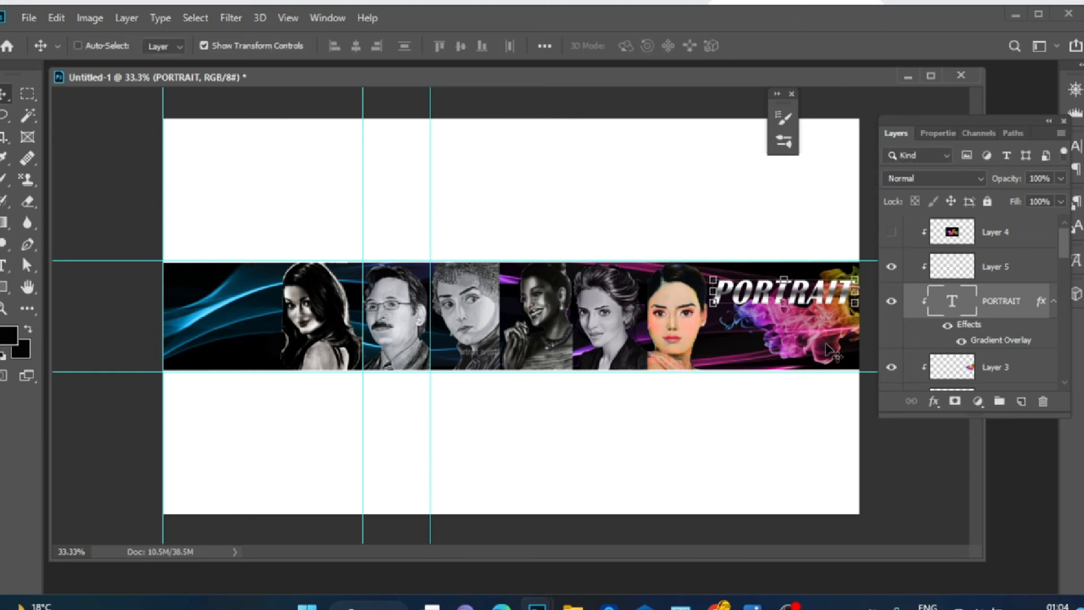
# Add a new layer and type ARTVILLE beneath PORTRAIT in Britannic Bold
pyautogui.click(1021, 401)
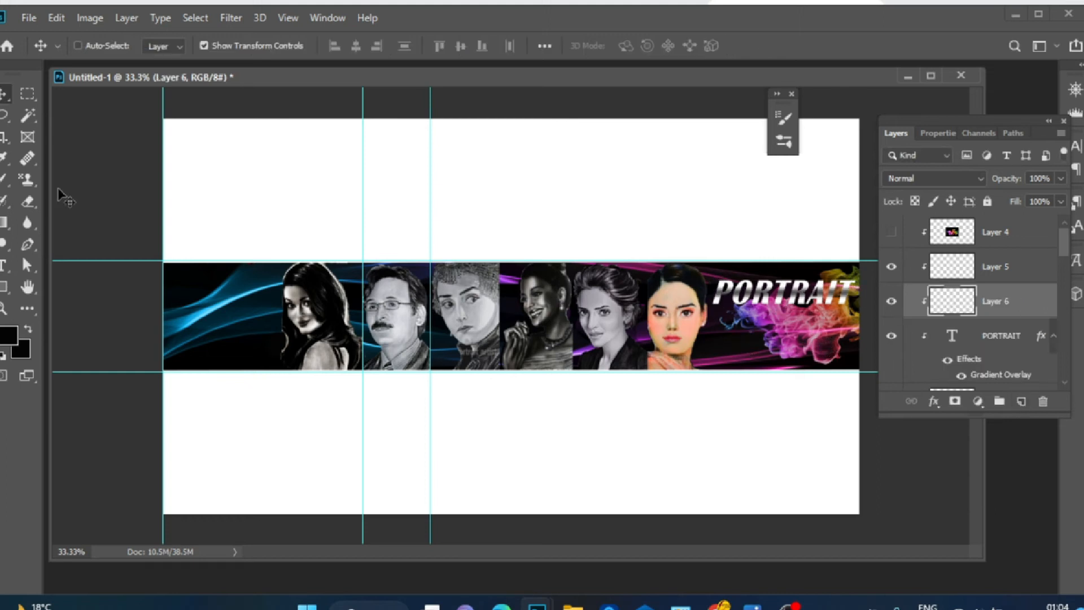
pyautogui.press('t')
pyautogui.click(742, 351)
pyautogui.write('ARTVIL')
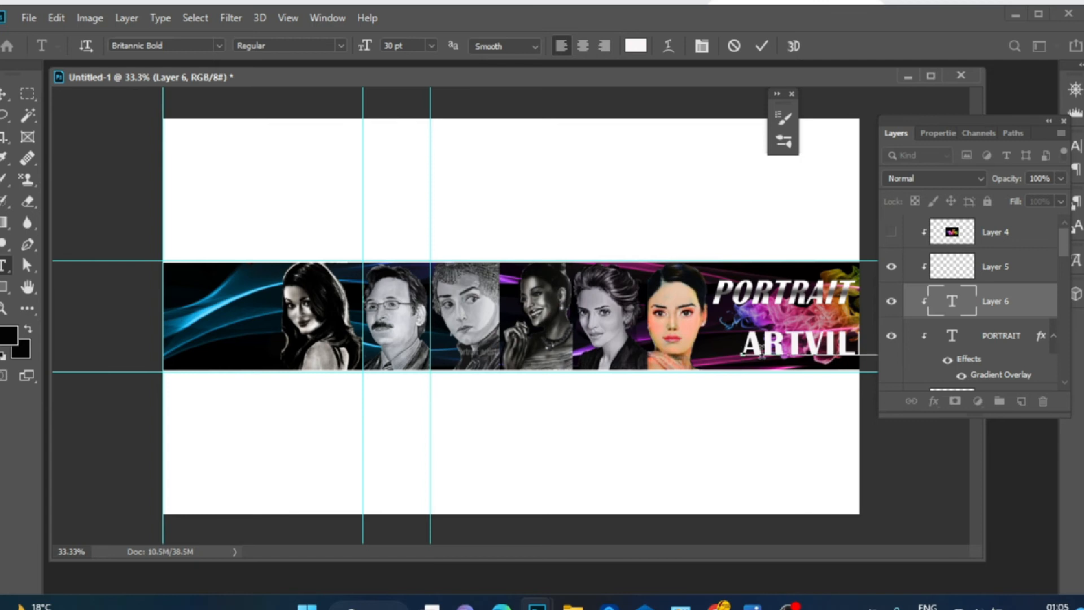
pyautogui.write('LE')
pyautogui.hotkey('ctrl', 'Return')
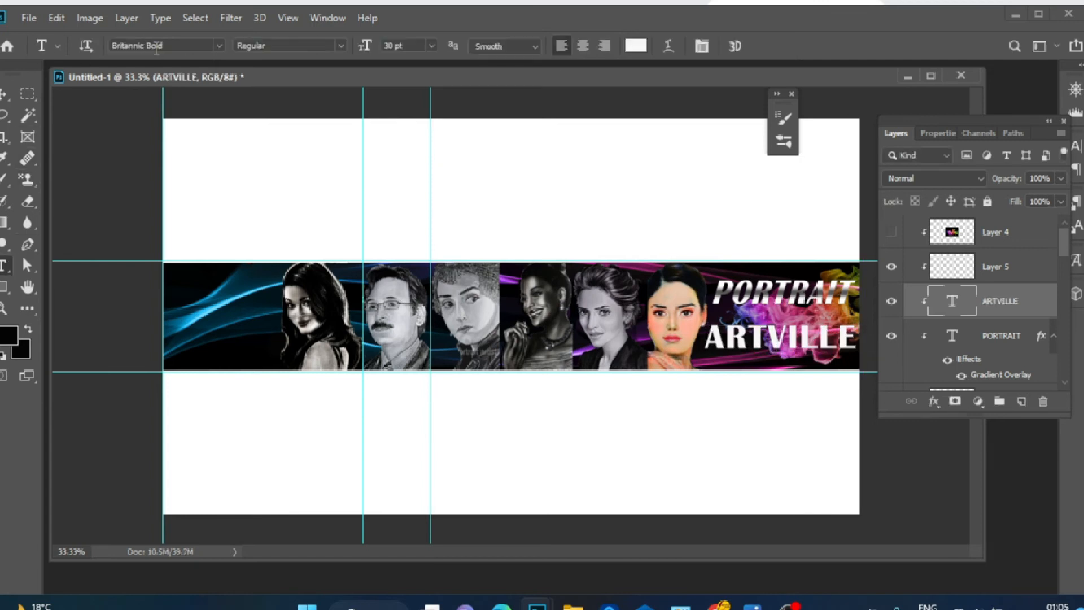
pyautogui.click(219, 46)
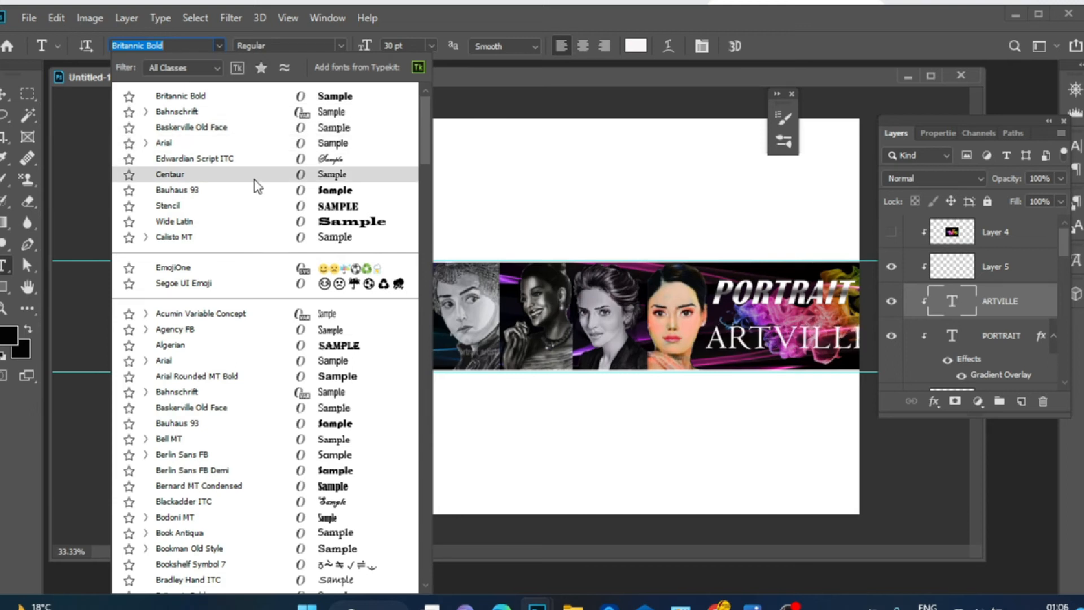
pyautogui.click(253, 99)
# Add a Gradient Overlay to the ARTVILLE text and recolour the first gradient stop
pyautogui.click(933, 402)
pyautogui.click(974, 524)
pyautogui.click(333, 288)
pyautogui.click(246, 435)
pyautogui.click(297, 504)
pyautogui.click(490, 446)
pyautogui.click(655, 300)
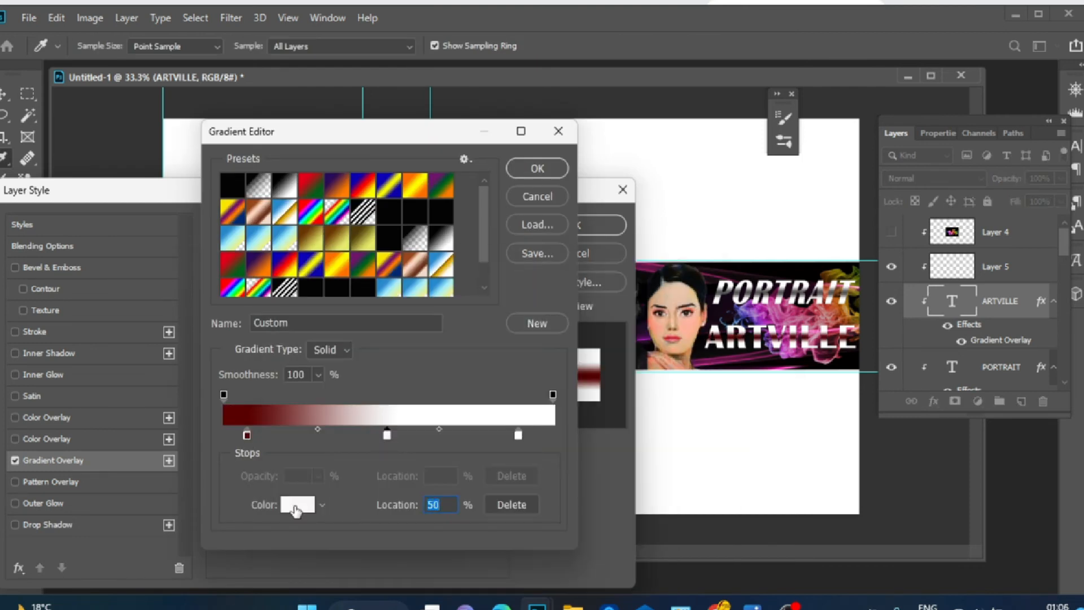
# Recolour the remaining stops to dark red 600808 and bright red, reposition them, and confirm the gradient
pyautogui.click(295, 508)
pyautogui.click(447, 320)
pyautogui.click(654, 301)
pyautogui.click(295, 504)
pyautogui.click(475, 438)
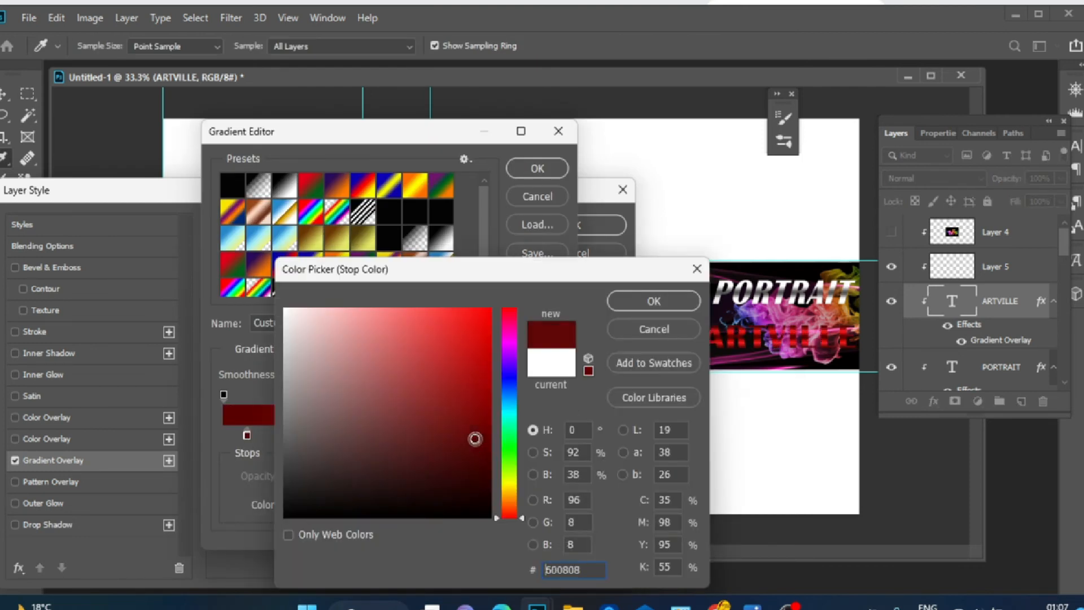
pyautogui.click(639, 299)
pyautogui.moveTo(388, 437); pyautogui.dragTo(422, 439)
pyautogui.moveTo(518, 436); pyautogui.dragTo(537, 438)
pyautogui.moveTo(246, 436); pyautogui.dragTo(238, 437)
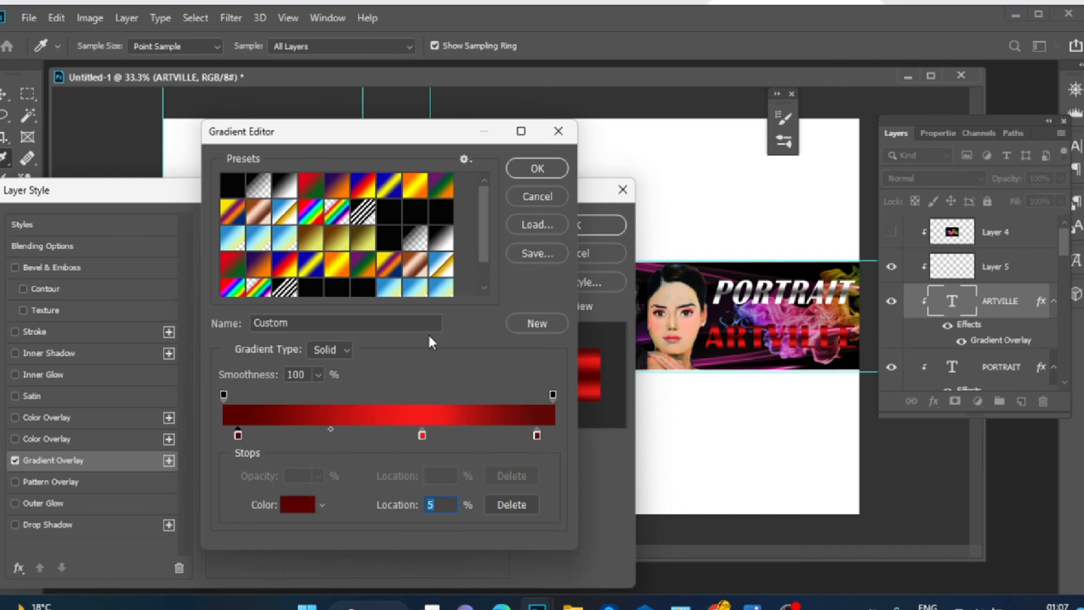
pyautogui.click(539, 169)
# Try several gradient overlay styles for ARTVILLE, settling on Linear
pyautogui.click(326, 318)
pyautogui.click(307, 339)
pyautogui.click(327, 313)
pyautogui.click(308, 352)
pyautogui.click(374, 313)
pyautogui.click(354, 365)
pyautogui.click(373, 313)
pyautogui.click(369, 327)
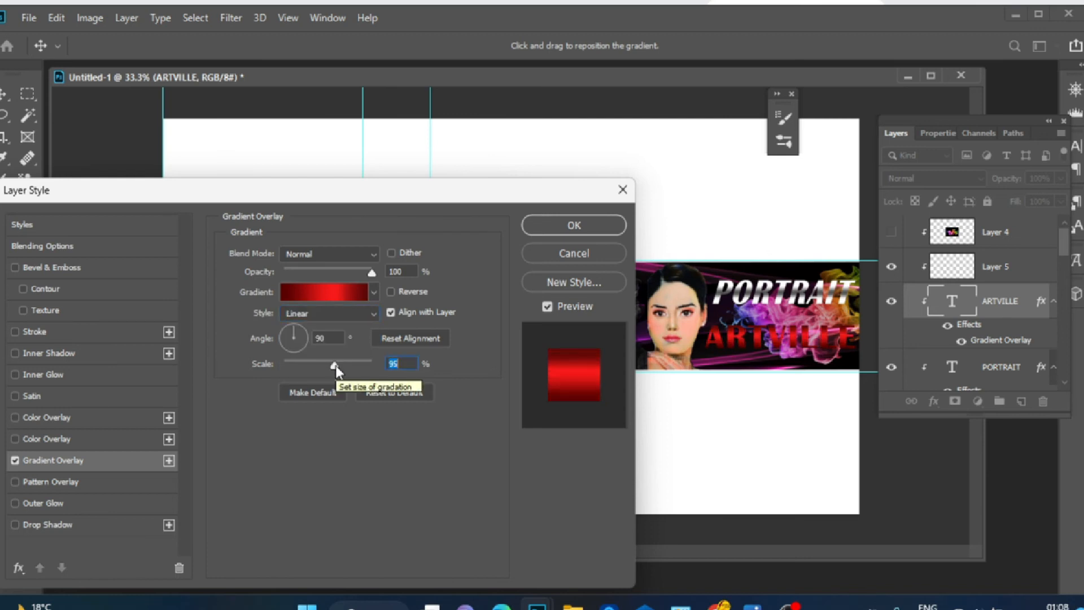
# Recolour the ARTVILLE gradient stops to white, black at 60% and white
pyautogui.click(344, 293)
pyautogui.doubleClick(238, 435)
pyautogui.click(510, 372)
pyautogui.click(482, 422)
pyautogui.click(510, 339)
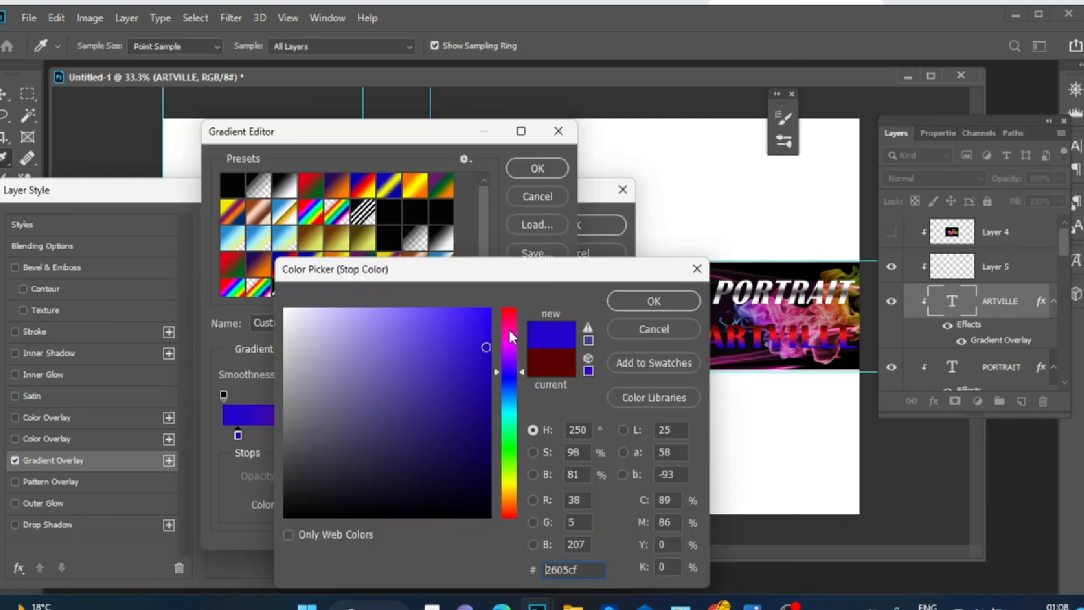
pyautogui.click(286, 314)
pyautogui.click(680, 306)
pyautogui.click(537, 437)
pyautogui.click(294, 504)
pyautogui.click(288, 314)
pyautogui.click(666, 304)
pyautogui.click(423, 437)
pyautogui.click(296, 505)
pyautogui.click(286, 468)
pyautogui.click(654, 301)
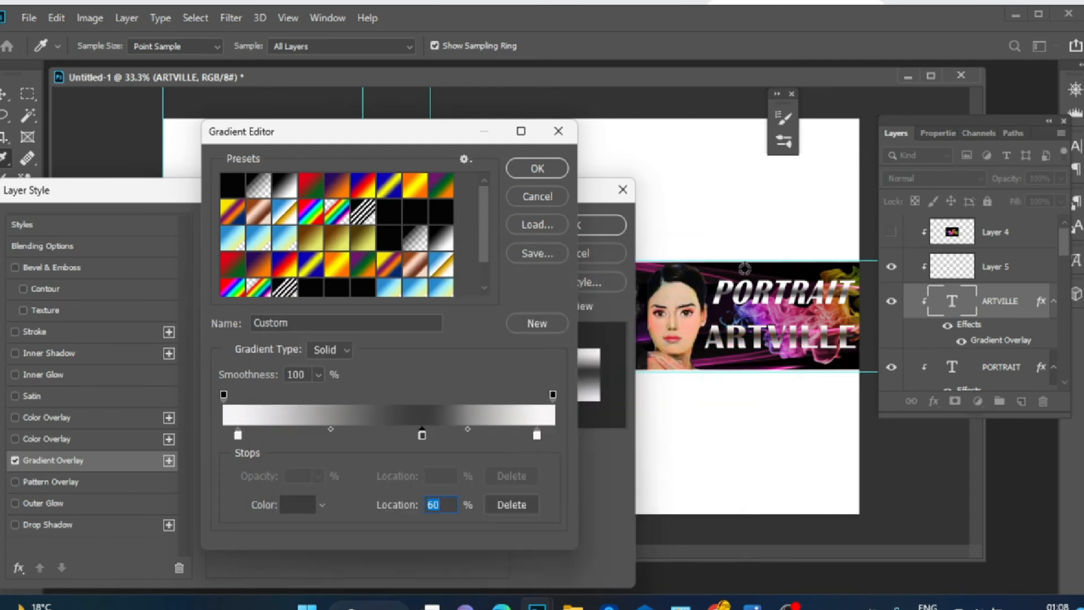
# Recolour the first gradient stop light green 4ef3a3 and the last stop bright green at 95%
pyautogui.click(238, 435)
pyautogui.click(296, 504)
pyautogui.click(510, 430)
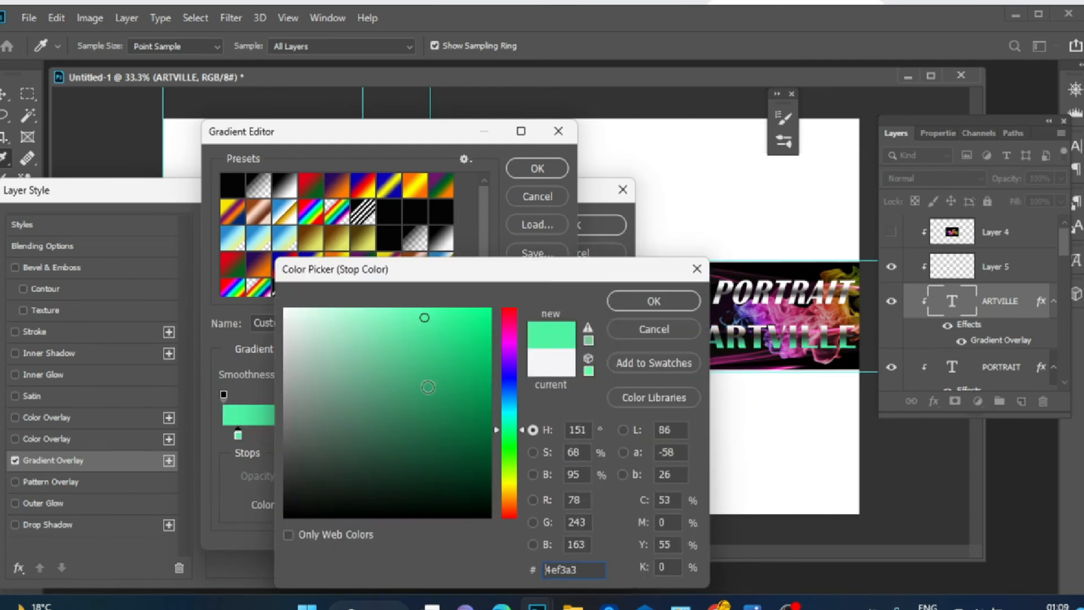
pyautogui.click(354, 313)
pyautogui.click(640, 301)
pyautogui.click(537, 437)
pyautogui.click(297, 504)
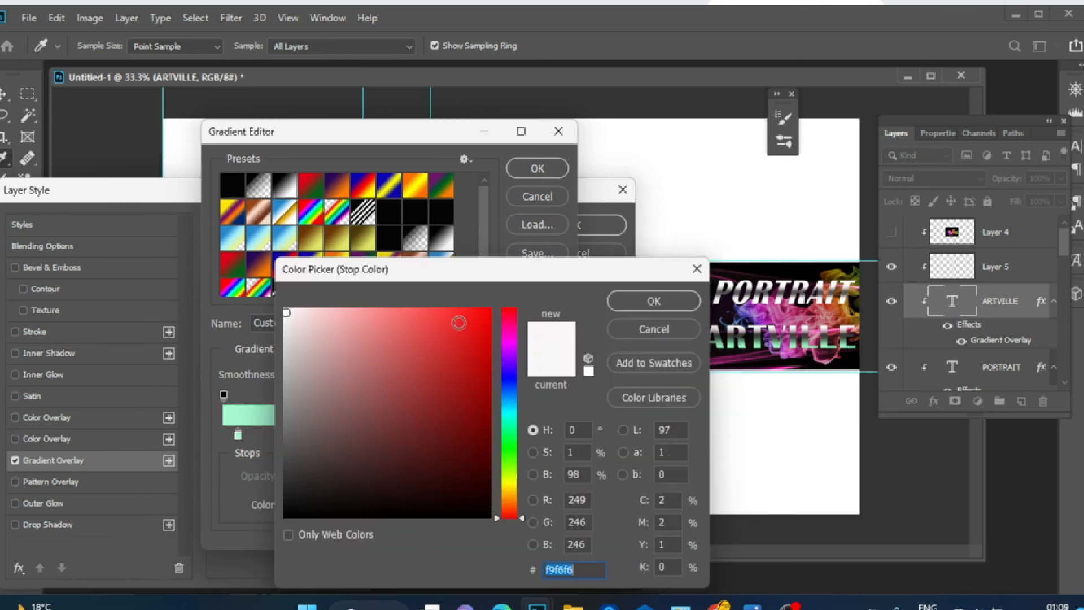
pyautogui.click(459, 322)
pyautogui.click(511, 443)
pyautogui.click(511, 440)
pyautogui.click(394, 311)
pyautogui.click(632, 299)
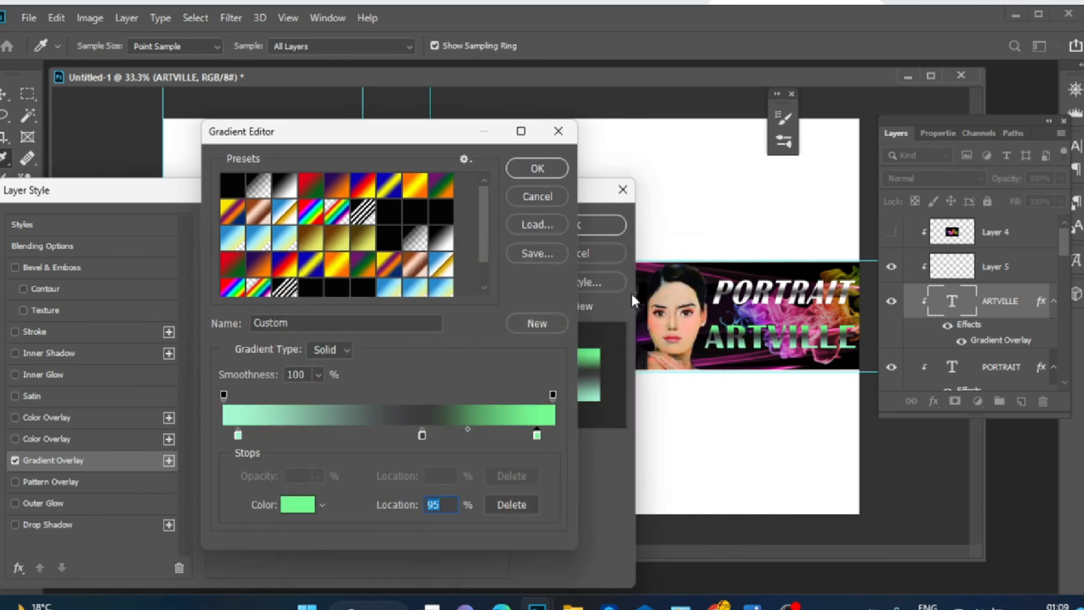
# Confirm the gradient, set the overlay scale to 37%, and apply the ARTVILLE layer style
pyautogui.click(537, 168)
pyautogui.moveTo(340, 367); pyautogui.dragTo(298, 370)
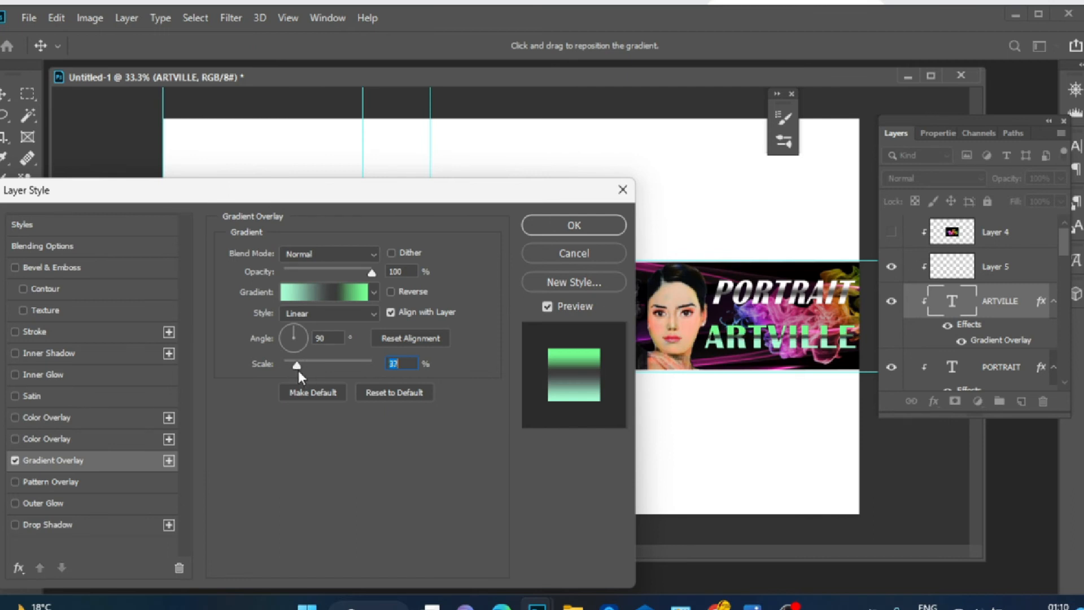
pyautogui.click(578, 225)
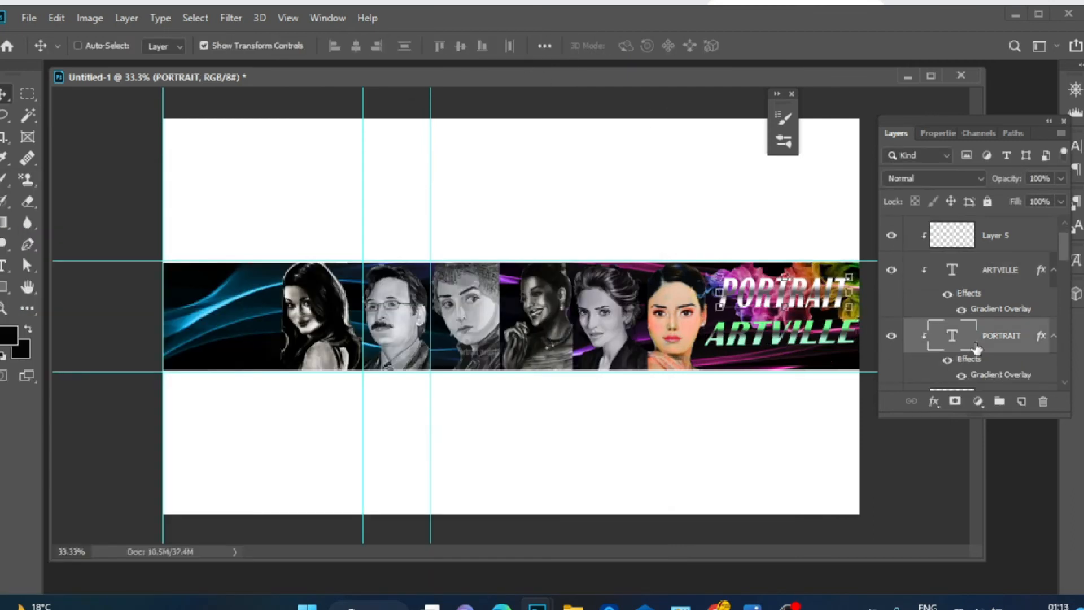
pyautogui.click(934, 401)
pyautogui.click(972, 513)
pyautogui.press('Escape')
# Add a 4 px inside white Stroke effect to the PORTRAIT text
pyautogui.click(934, 401)
pyautogui.click(960, 458)
pyautogui.moveTo(303, 252)
pyautogui.mouseDown()
pyautogui.moveTo(276, 257)
pyautogui.moveTo(303, 254)
pyautogui.moveTo(286, 254)
pyautogui.mouseUp()
pyautogui.click(394, 310)
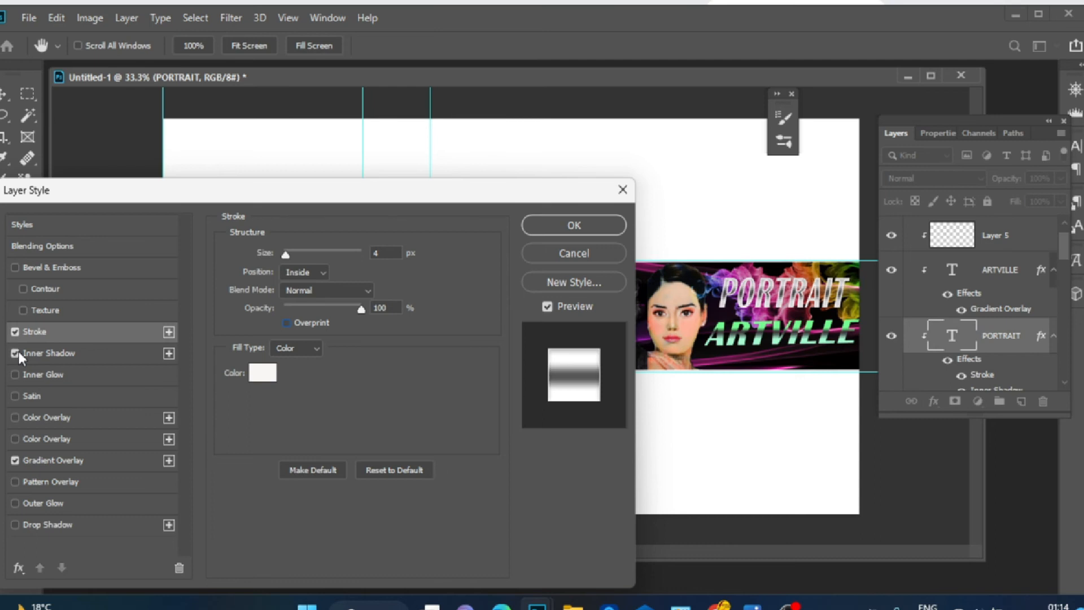
pyautogui.click(15, 397)
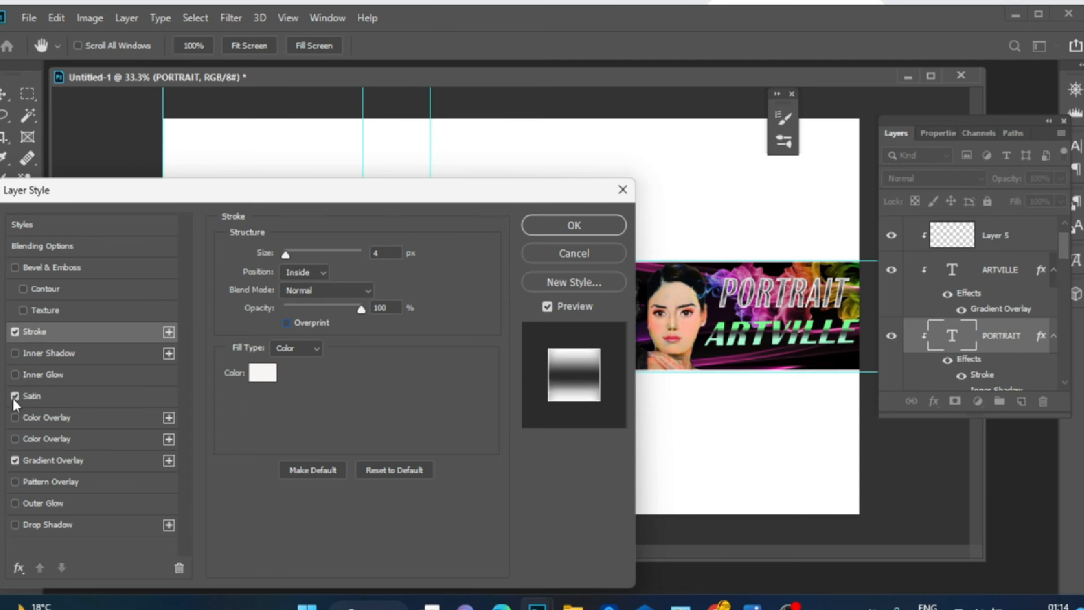
pyautogui.click(15, 396)
pyautogui.click(15, 482)
pyautogui.click(15, 504)
pyautogui.click(15, 524)
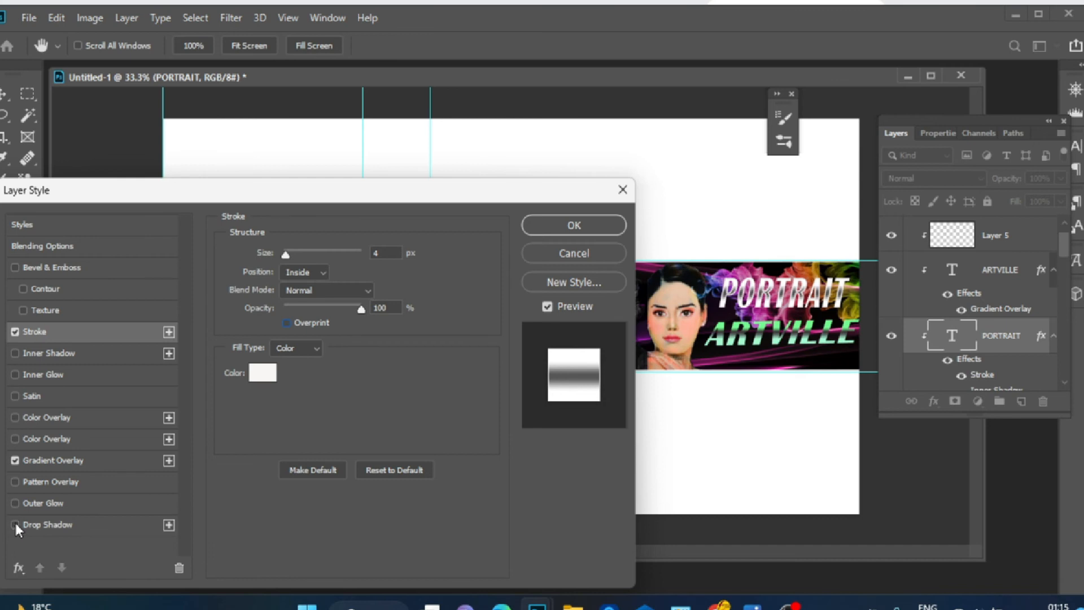
# Add Bevel & Emboss and Inner Shadow effects to the PORTRAIT text and apply the layer style
pyautogui.click(286, 255)
pyautogui.click(62, 268)
pyautogui.click(326, 324)
pyautogui.click(80, 356)
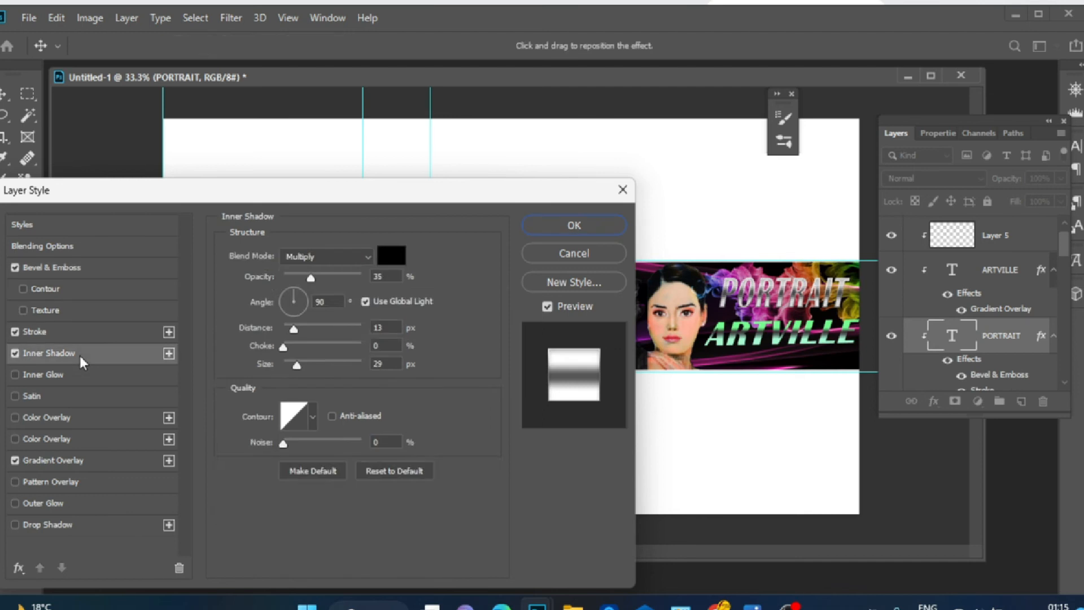
pyautogui.click(81, 375)
pyautogui.click(573, 224)
# Copy the Facebook, Twitter and Instagram icons image in the browser and paste it into the banner
pyautogui.press('t')
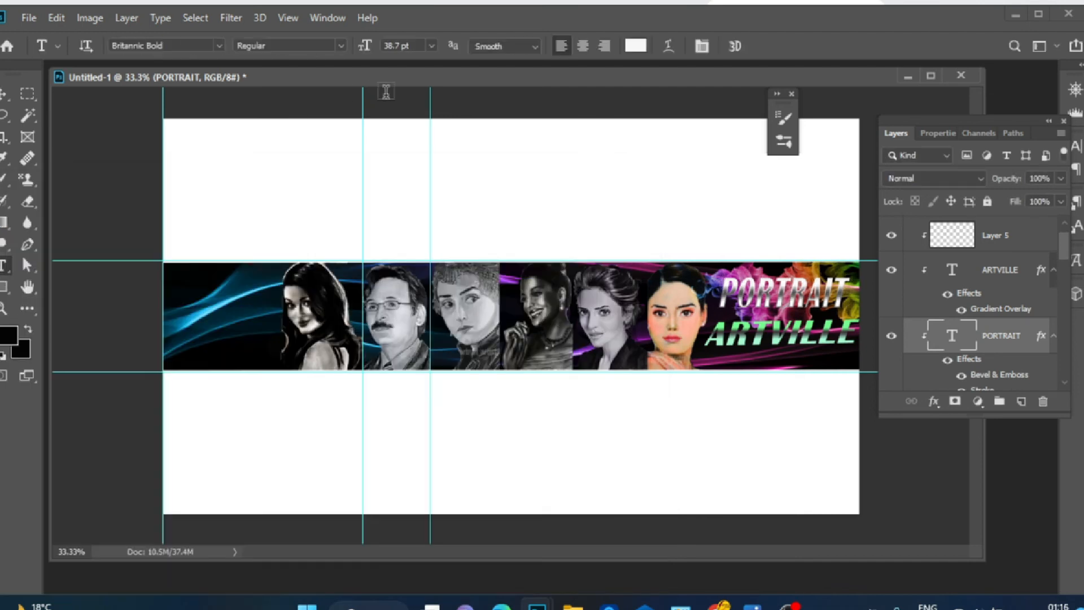
pyautogui.press('v')
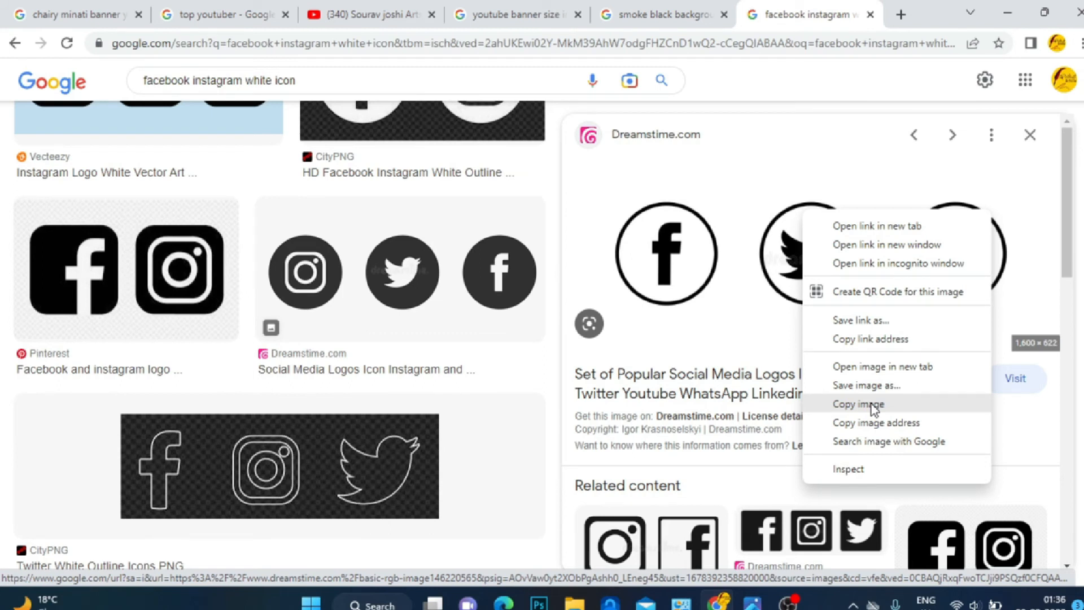
pyautogui.click(874, 404)
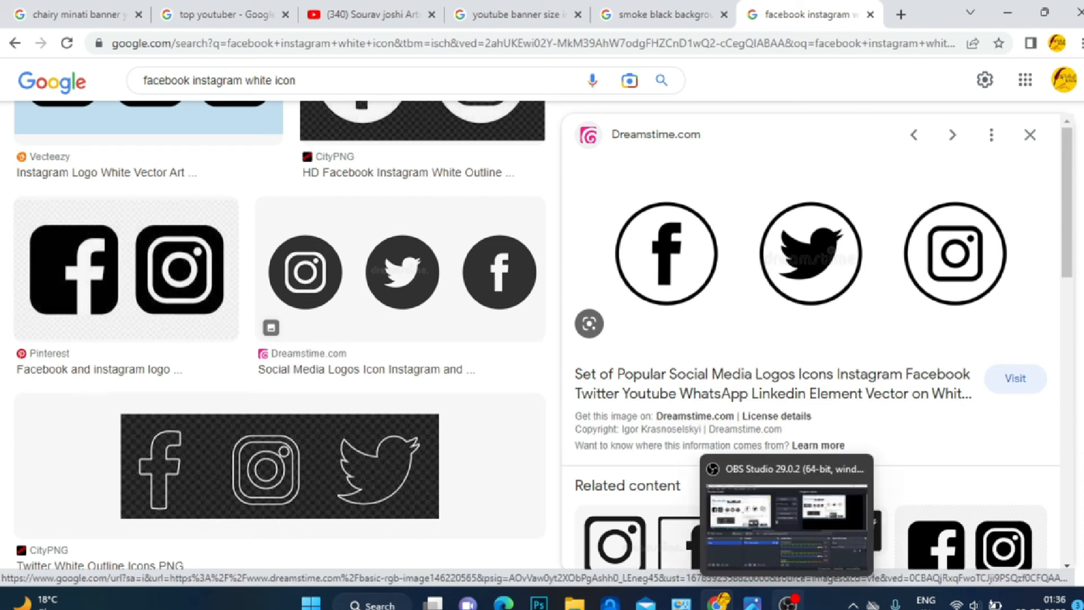
pyautogui.moveTo(716, 603)
pyautogui.click(540, 603)
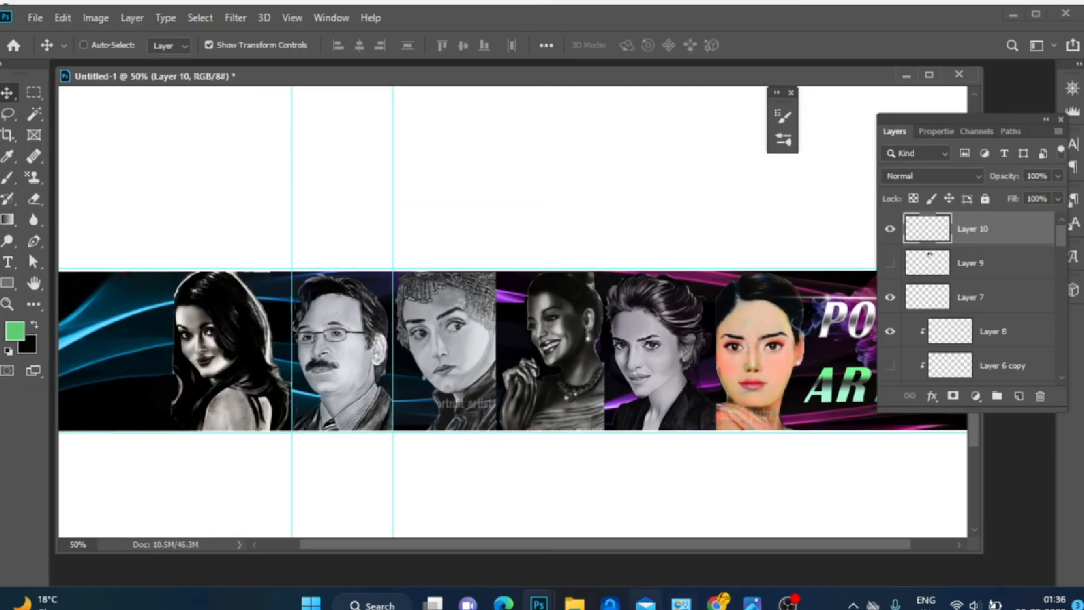
pyautogui.moveTo(575, 602)
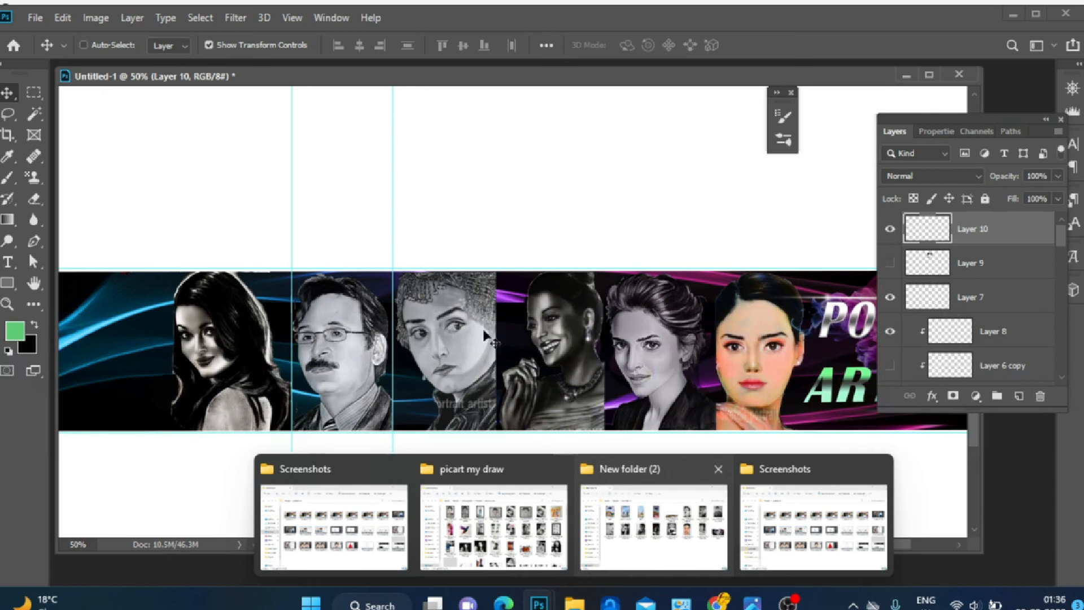
pyautogui.hotkey('ctrl', 'v')
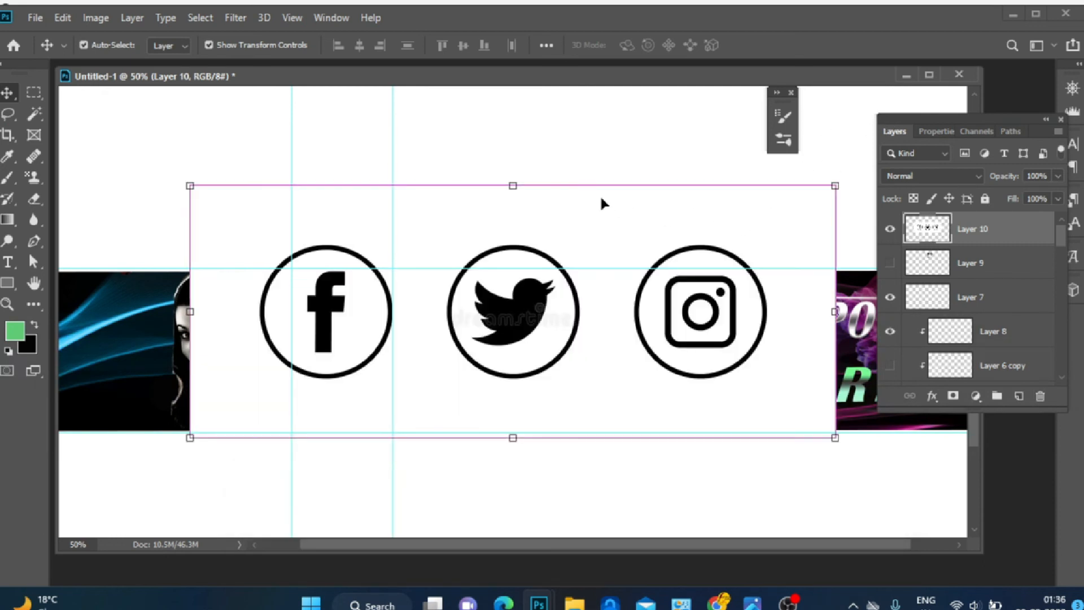
# Delete the pasted image's white background with the Magic Wand
pyautogui.click(34, 114)
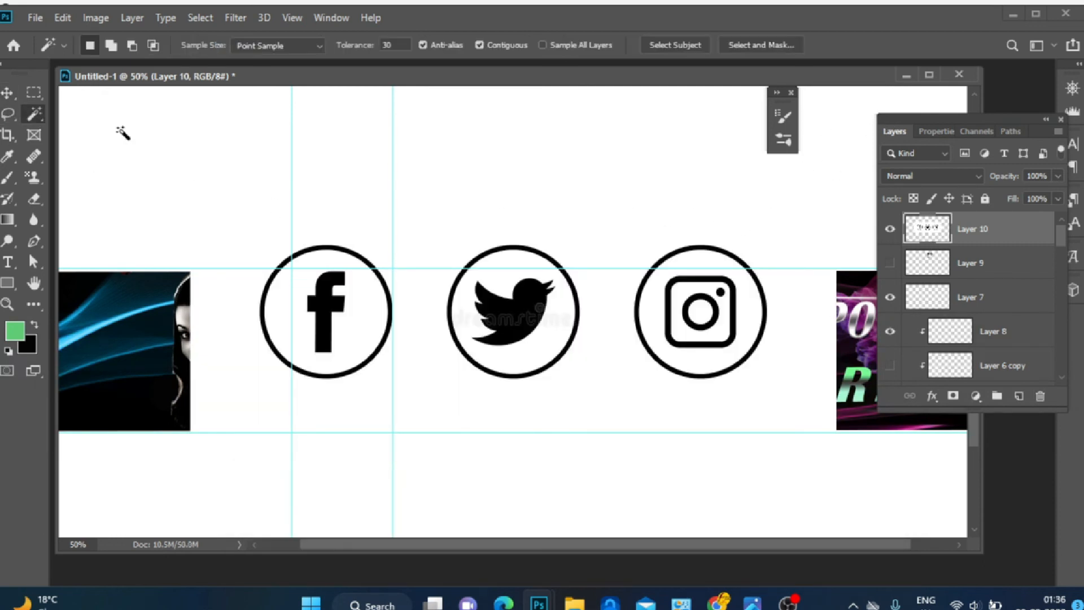
pyautogui.click(411, 258)
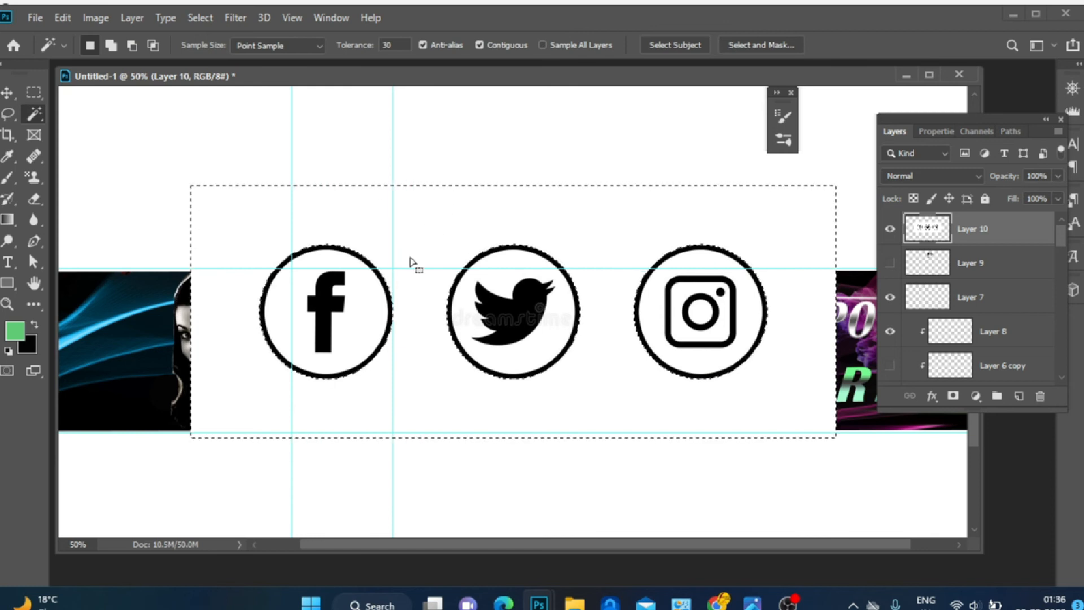
pyautogui.press('Delete')
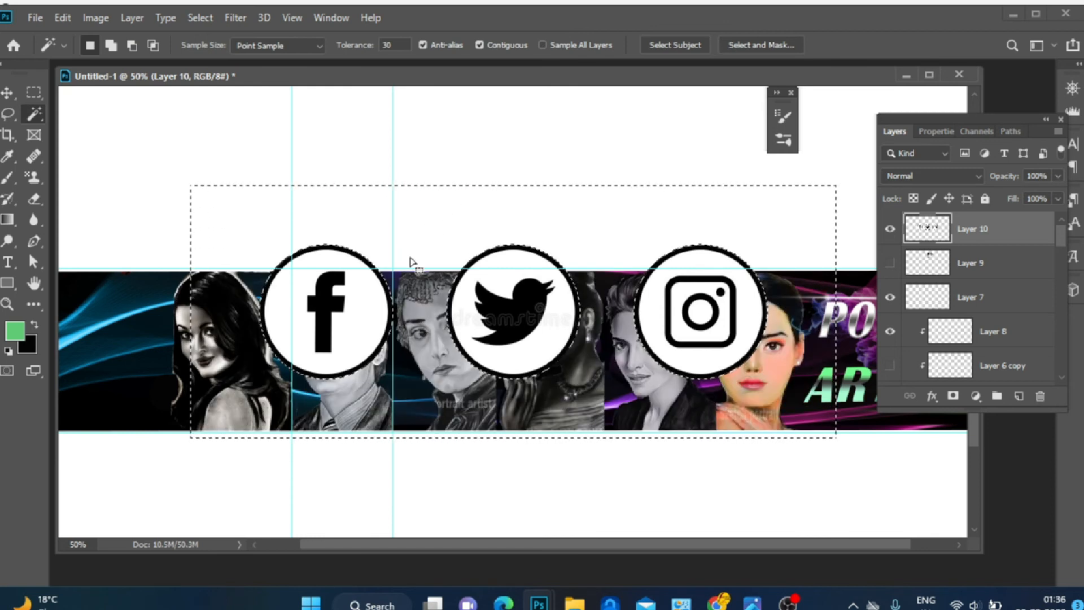
# Isolate the Facebook icon and scale it down to about 13.5%
pyautogui.click(7, 93)
pyautogui.moveTo(332, 268); pyautogui.dragTo(332, 229)
pyautogui.click(34, 92)
pyautogui.moveTo(189, 188); pyautogui.dragTo(815, 390)
pyautogui.click(7, 93)
pyautogui.moveTo(375, 285); pyautogui.dragTo(321, 177)
pyautogui.click(34, 93)
pyautogui.moveTo(167, 106); pyautogui.dragTo(341, 271)
pyautogui.click(10, 96)
pyautogui.moveTo(273, 203); pyautogui.dragTo(128, 316)
pyautogui.moveTo(194, 382); pyautogui.dragTo(81, 305)
# Move the small Facebook icon into the band's lower-left corner and commit the transform
pyautogui.hotkey('ctrl', '+')
pyautogui.hotkey('ctrl', '+')
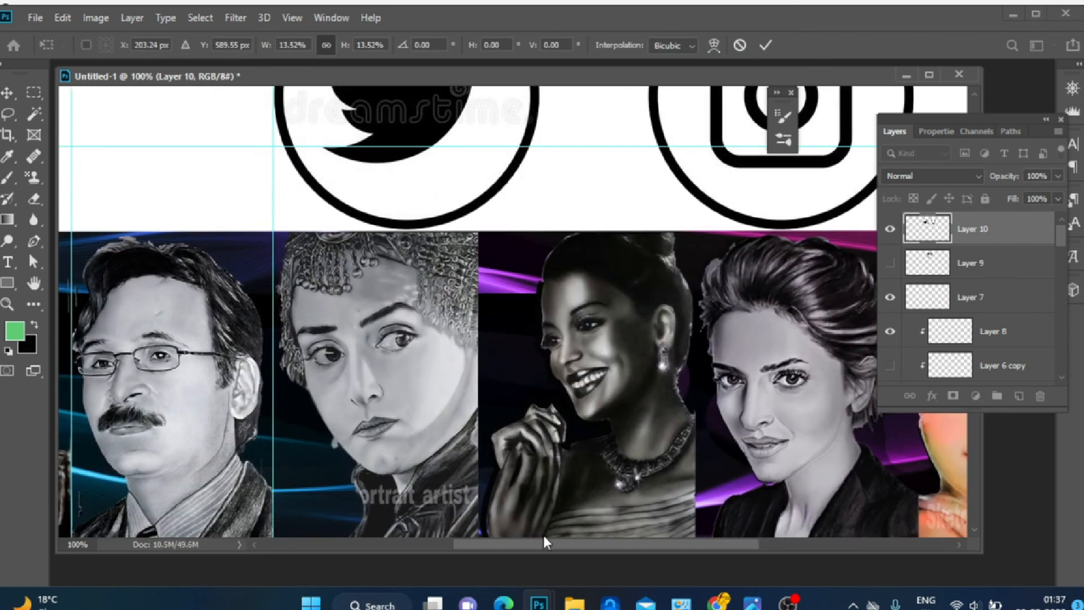
pyautogui.moveTo(544, 543); pyautogui.dragTo(351, 543)
pyautogui.click(8, 94)
pyautogui.moveTo(231, 286); pyautogui.dragTo(102, 277)
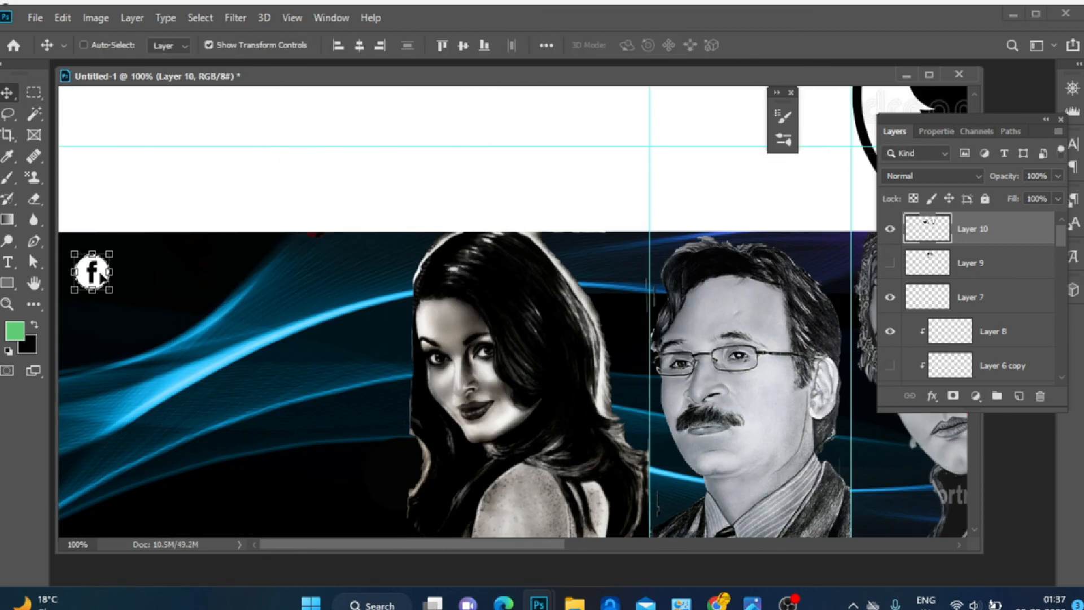
pyautogui.hotkey('ctrl', '-')
pyautogui.moveTo(88, 445); pyautogui.dragTo(82, 464)
pyautogui.moveTo(68, 454); pyautogui.dragTo(68, 459)
pyautogui.click(769, 45)
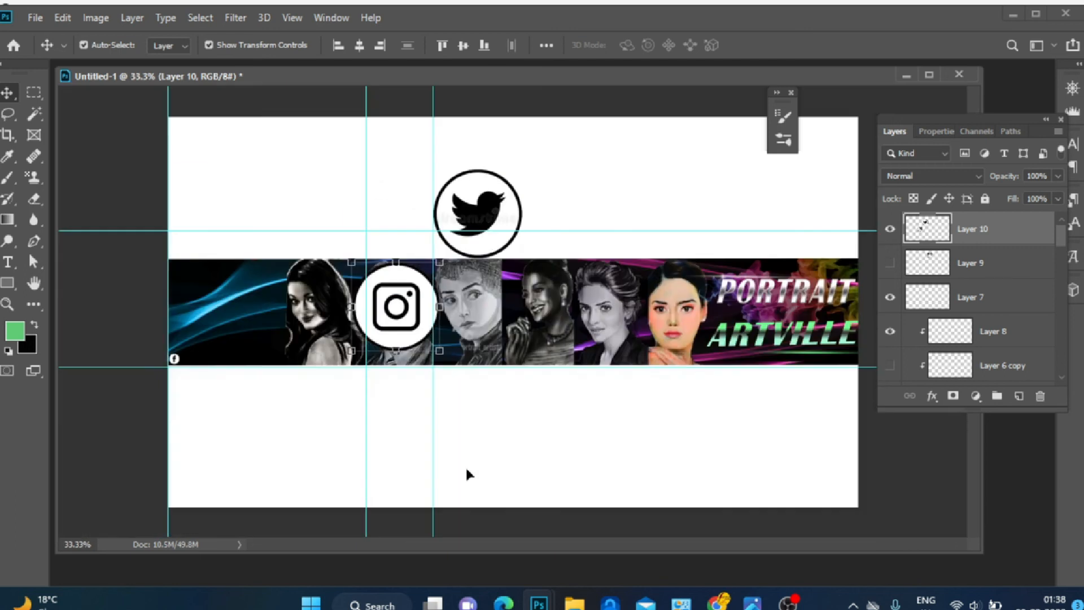
# Place the small Instagram icon along the band's bottom edge to the right of the Facebook icon
pyautogui.moveTo(402, 320); pyautogui.dragTo(279, 356)
pyautogui.moveTo(317, 388); pyautogui.dragTo(235, 337)
pyautogui.hotkey('ctrl', '+')
pyautogui.hotkey('ctrl', '+')
pyautogui.moveTo(389, 546); pyautogui.dragTo(270, 546)
pyautogui.moveTo(226, 405); pyautogui.dragTo(202, 408)
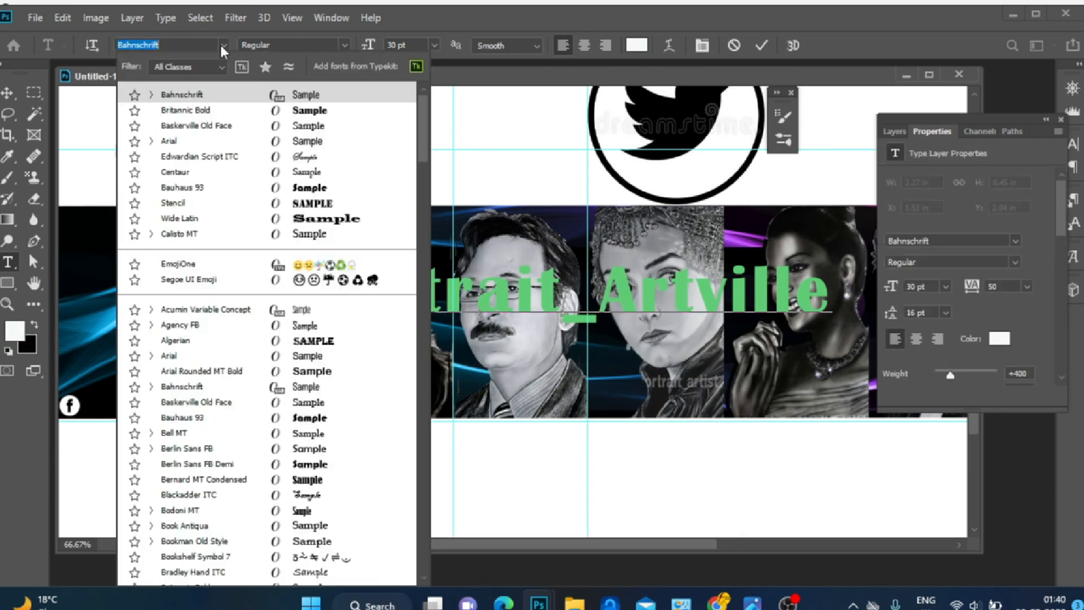
# Set the Portrait_Artville text's font to Bahnschrift
pyautogui.click(170, 140)
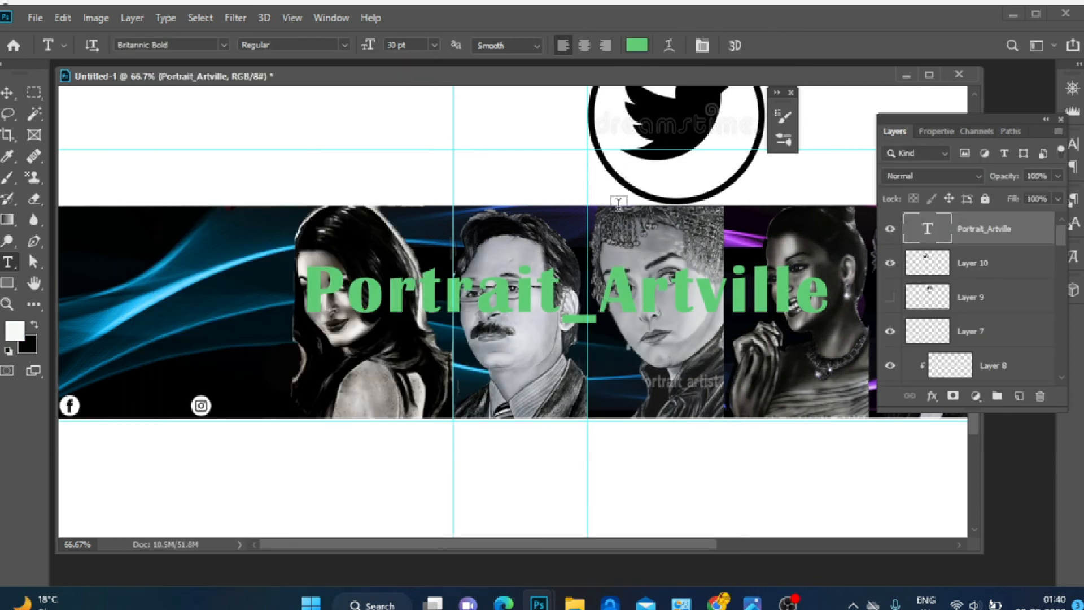
pyautogui.click(169, 45)
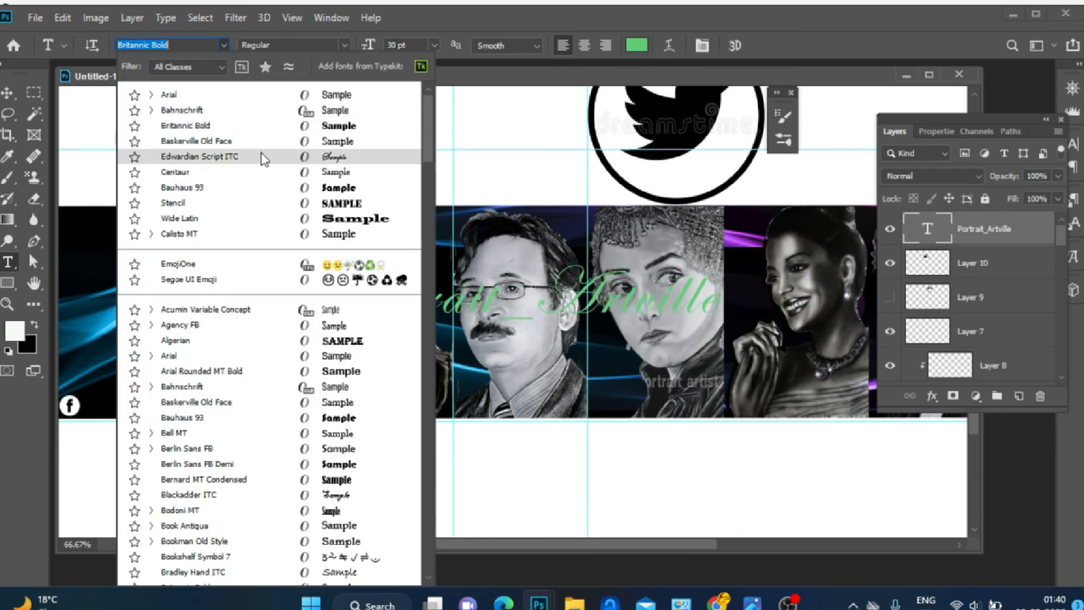
pyautogui.click(254, 107)
# Recolour the Portrait_Artville text white
pyautogui.hotkey('ctrl', 't')
pyautogui.moveTo(408, 280); pyautogui.dragTo(418, 316)
pyautogui.click(8, 262)
pyautogui.click(643, 43)
pyautogui.click(270, 281)
pyautogui.click(680, 284)
# Scale the Portrait_Artville text down to about 42% and move it toward the Facebook icon
pyautogui.click(7, 93)
pyautogui.hotkey('ctrl', 't')
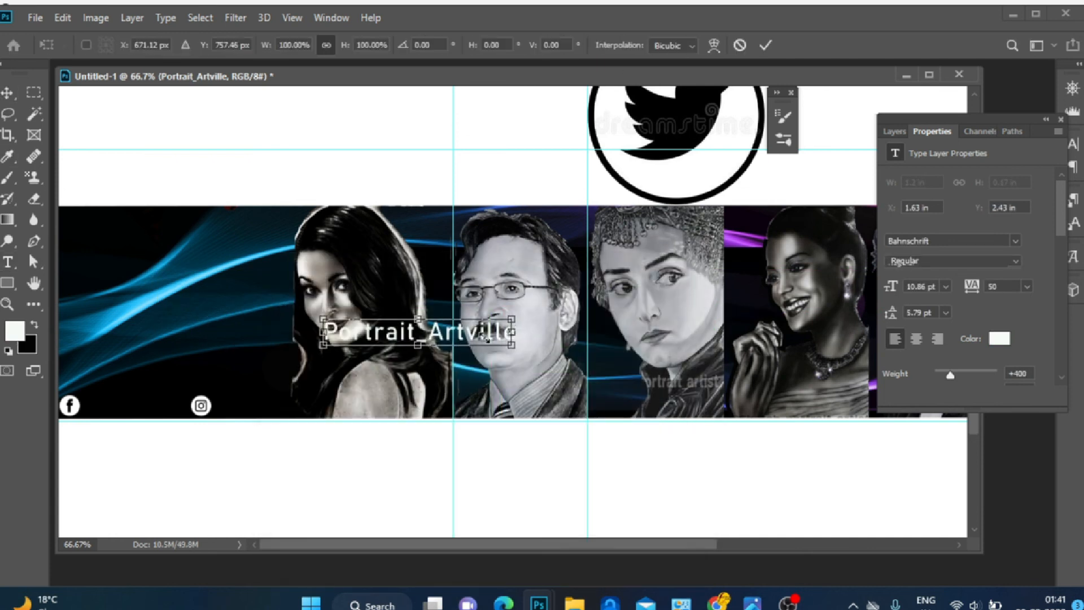
pyautogui.moveTo(516, 345); pyautogui.dragTo(404, 330)
pyautogui.hotkey('ctrl', '+')
pyautogui.hotkey('ctrl', '+')
pyautogui.moveTo(537, 544); pyautogui.dragTo(432, 577)
pyautogui.moveTo(649, 349); pyautogui.dragTo(341, 431)
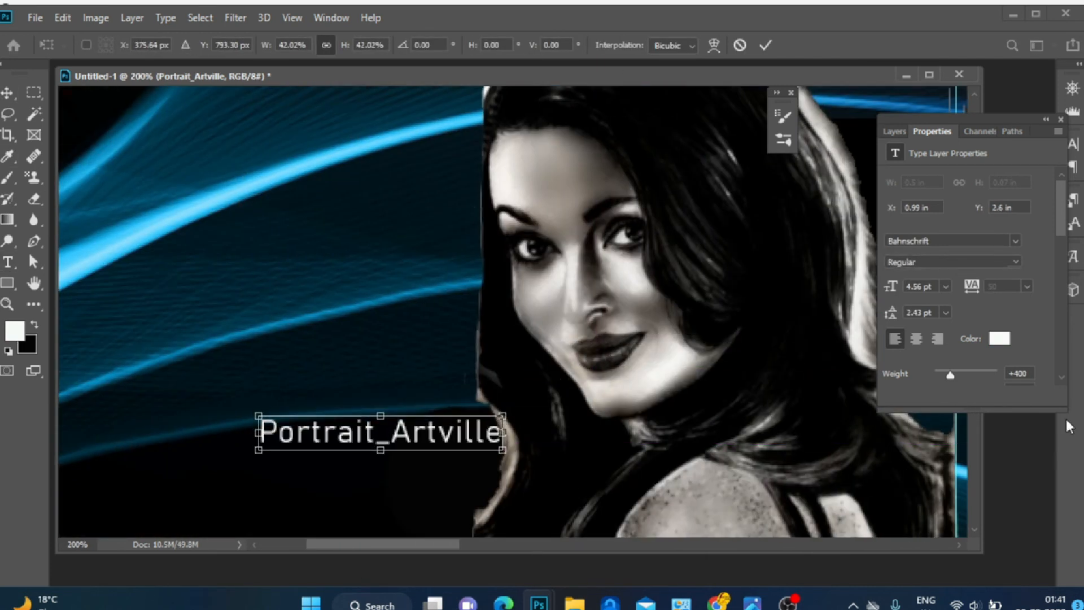
# Fine-tune the Portrait_Artville text's size and position beside the Facebook icon and commit it
pyautogui.click(1046, 119)
pyautogui.moveTo(997, 118); pyautogui.dragTo(901, 71)
pyautogui.moveTo(974, 322); pyautogui.dragTo(974, 362)
pyautogui.moveTo(488, 149); pyautogui.dragTo(266, 260)
pyautogui.moveTo(452, 552); pyautogui.dragTo(452, 547)
pyautogui.moveTo(446, 539); pyautogui.dragTo(399, 539)
pyautogui.moveTo(503, 258); pyautogui.dragTo(317, 311)
pyautogui.moveTo(377, 332); pyautogui.dragTo(393, 332)
pyautogui.moveTo(154, 301); pyautogui.dragTo(131, 299)
pyautogui.moveTo(214, 319); pyautogui.dragTo(247, 315)
pyautogui.press('Right')
pyautogui.press('Right')
pyautogui.press('Right')
pyautogui.press('Return')
# Duplicate the Portrait_Artville text and move the copy beside the Instagram icon
pyautogui.click(821, 96)
pyautogui.hotkey('ctrl', 'j')
pyautogui.moveTo(312, 325); pyautogui.dragTo(706, 323)
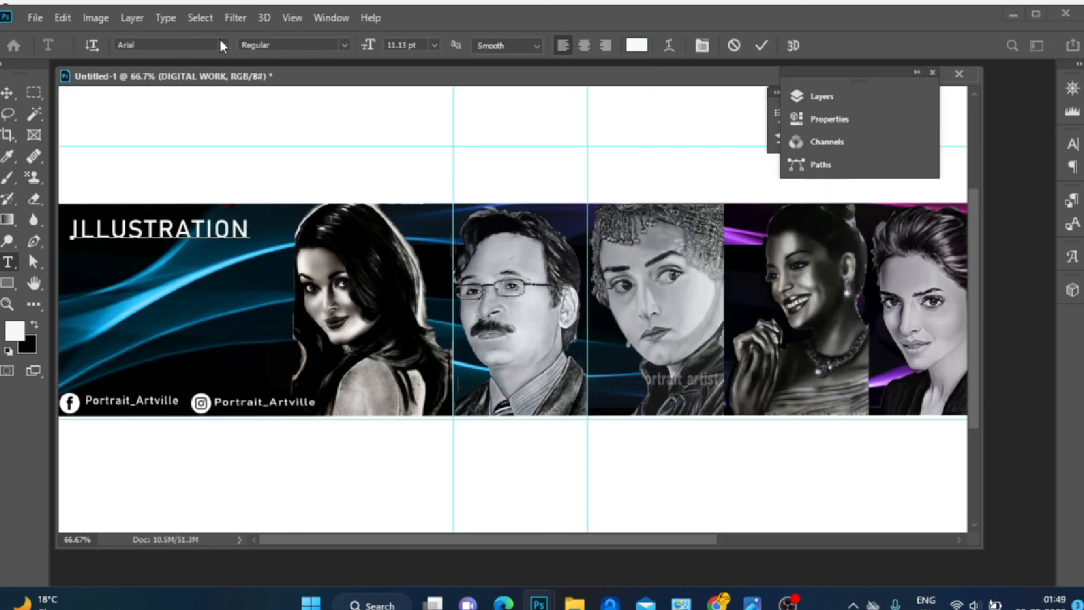
# Try different fonts for the ILLUSTRATION heading in the band's upper-left corner
pyautogui.click(224, 44)
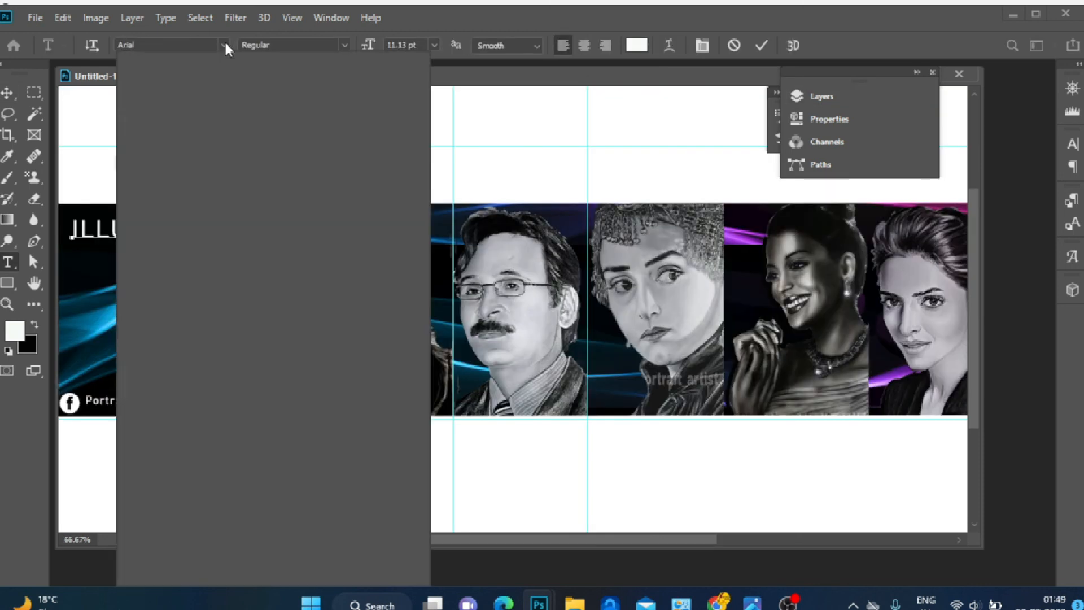
pyautogui.click(258, 127)
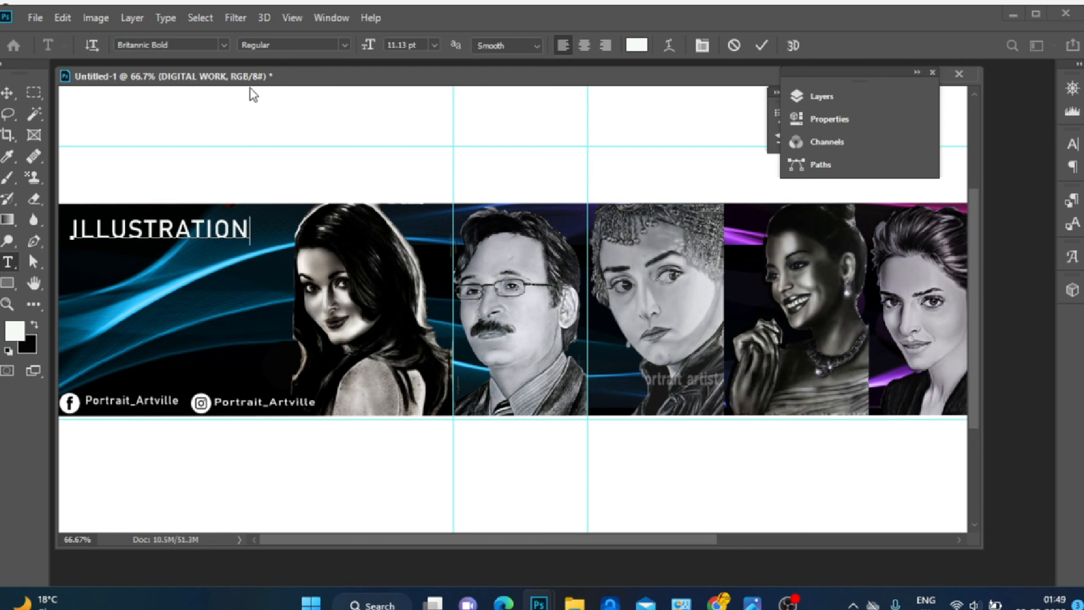
pyautogui.click(225, 45)
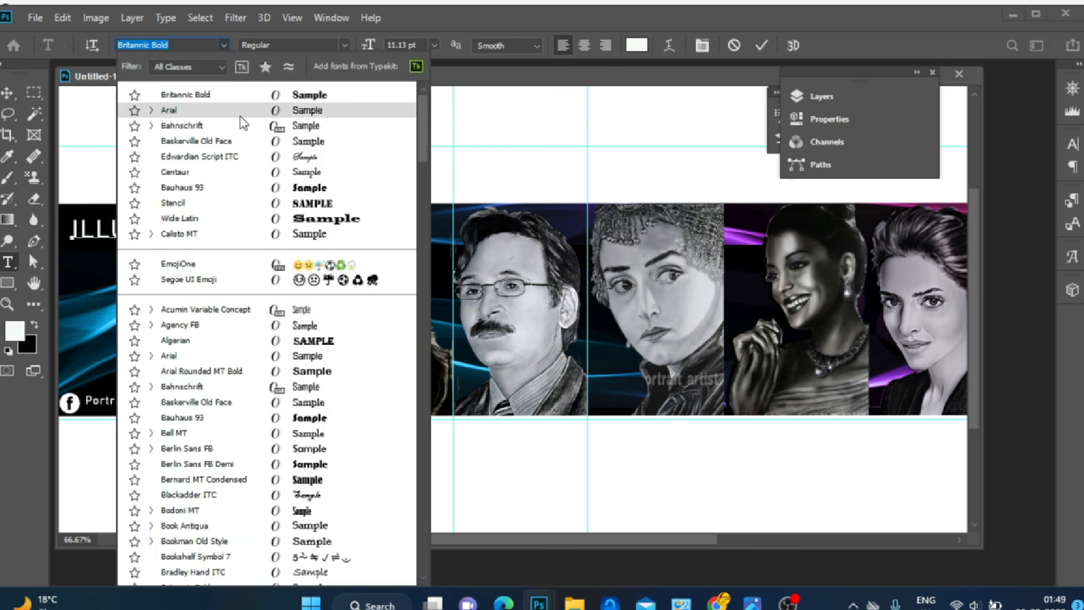
pyautogui.click(237, 88)
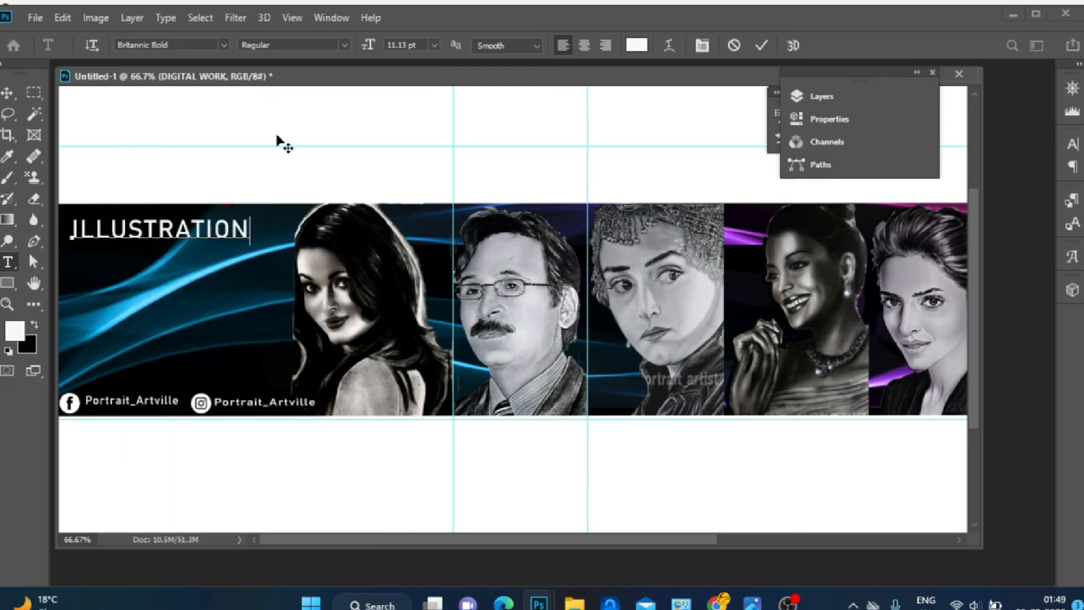
pyautogui.click(789, 97)
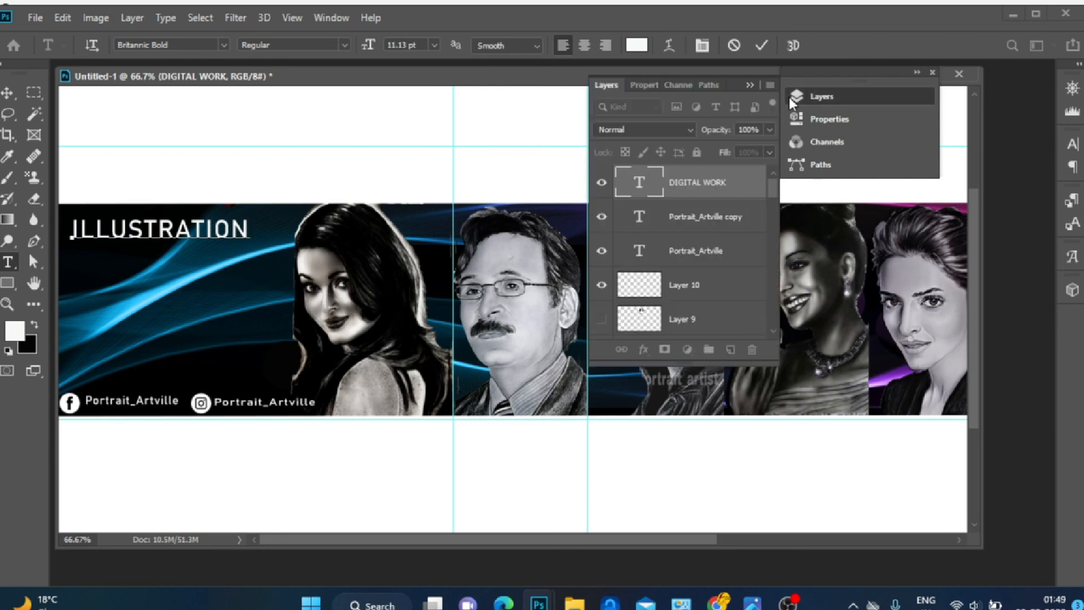
pyautogui.click(695, 186)
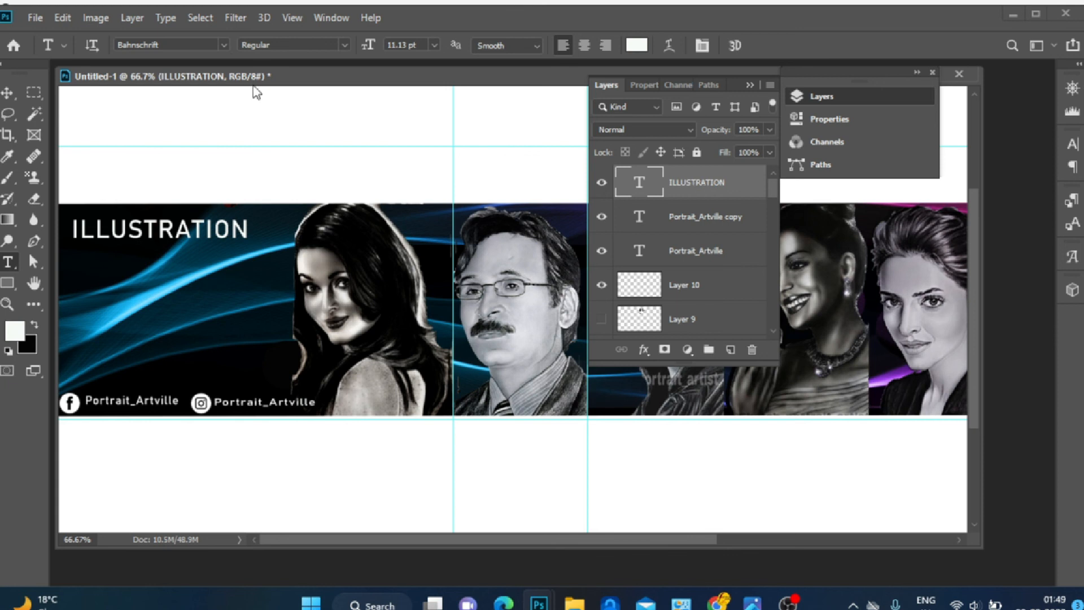
pyautogui.click(228, 42)
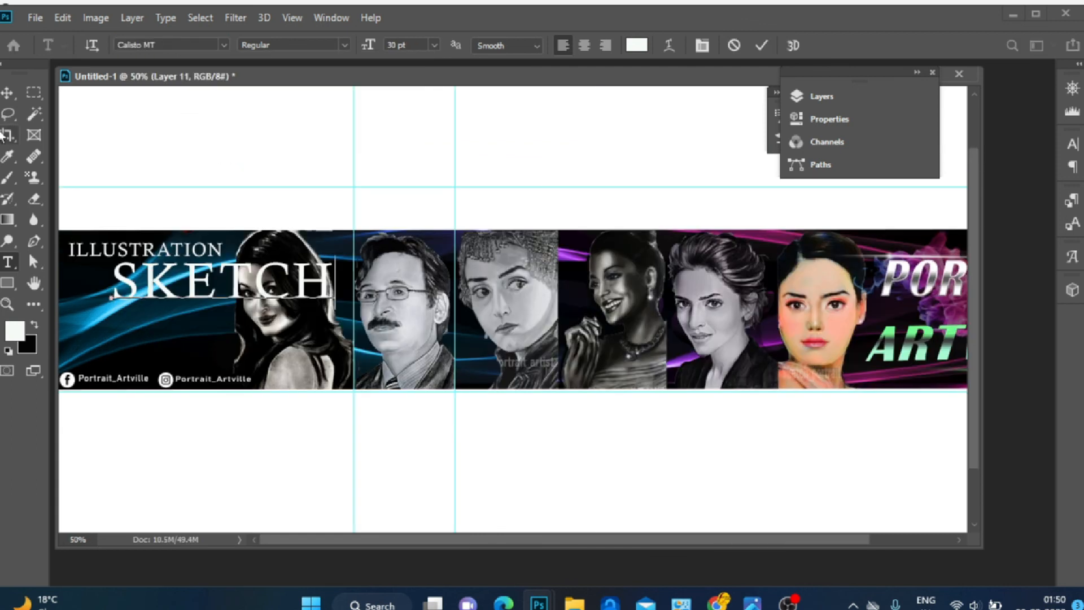
# Scale the SKETCH text down to about 47.6% and place it beneath ILLUSTRATION
pyautogui.click(7, 93)
pyautogui.hotkey('ctrl', 't')
pyautogui.moveTo(226, 284); pyautogui.dragTo(215, 292)
pyautogui.moveTo(322, 262)
pyautogui.mouseDown()
pyautogui.moveTo(192, 300)
pyautogui.moveTo(170, 280)
pyautogui.moveTo(182, 297)
pyautogui.mouseUp()
pyautogui.click(819, 96)
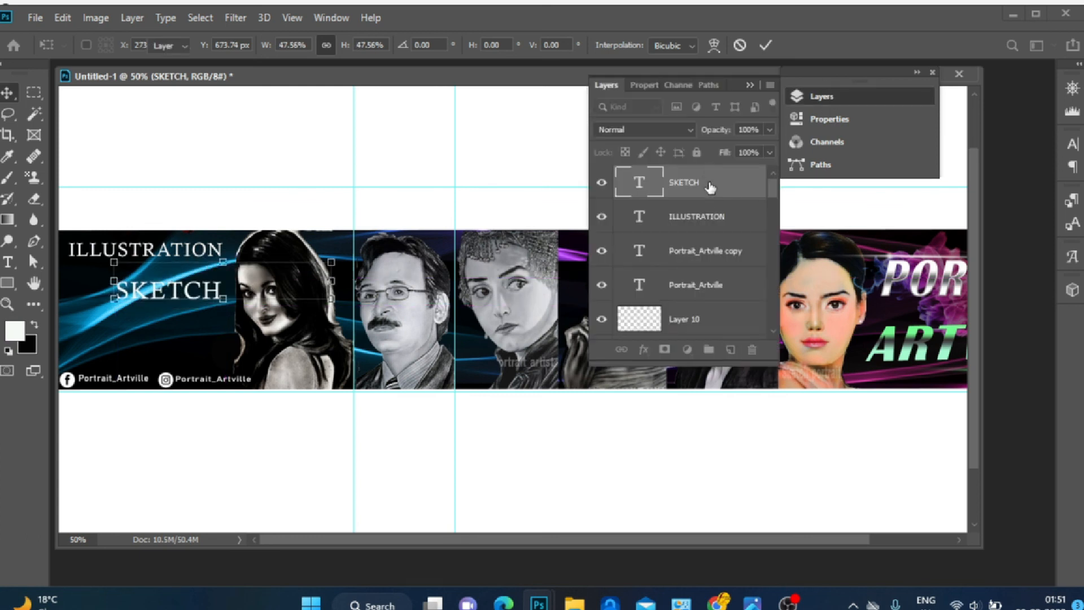
# Add a new TECH TIPS text line in the band's left section below SKETCH
pyautogui.click(731, 350)
pyautogui.click(425, 233)
pyautogui.click(7, 262)
pyautogui.click(81, 338)
pyautogui.press('BackSpace')
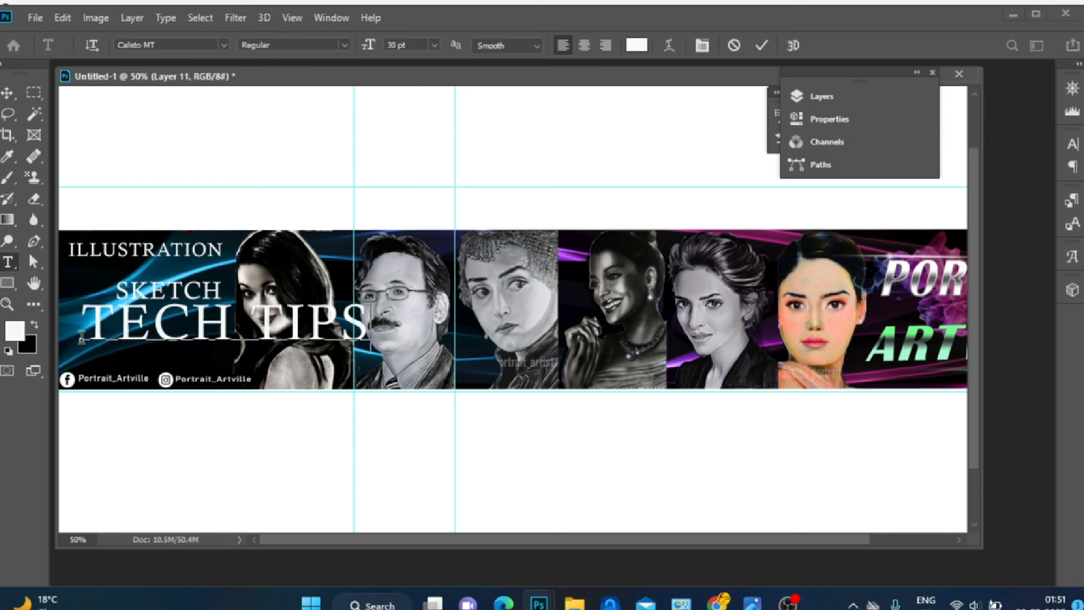
# Scale the TECH TIPS text to about 52.5%, place it beneath SKETCH, and set its font to Agency FB
pyautogui.click(7, 93)
pyautogui.moveTo(330, 323)
pyautogui.mouseDown()
pyautogui.moveTo(251, 333)
pyautogui.moveTo(329, 332)
pyautogui.mouseUp()
pyautogui.moveTo(374, 304); pyautogui.dragTo(223, 334)
pyautogui.moveTo(61, 334); pyautogui.dragTo(74, 337)
pyautogui.moveTo(123, 349); pyautogui.dragTo(119, 335)
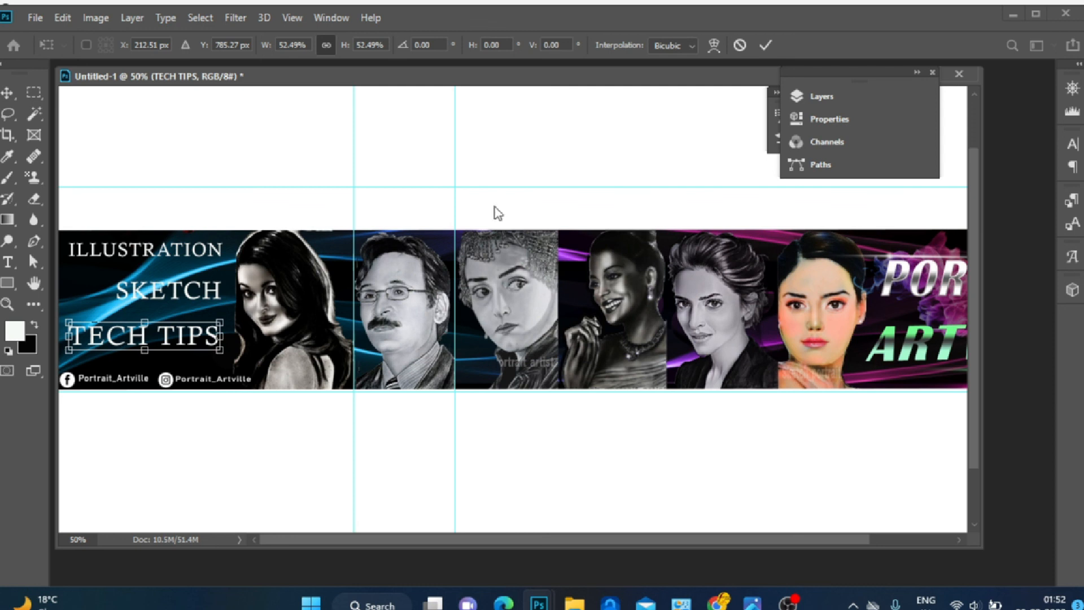
pyautogui.click(8, 262)
pyautogui.click(223, 46)
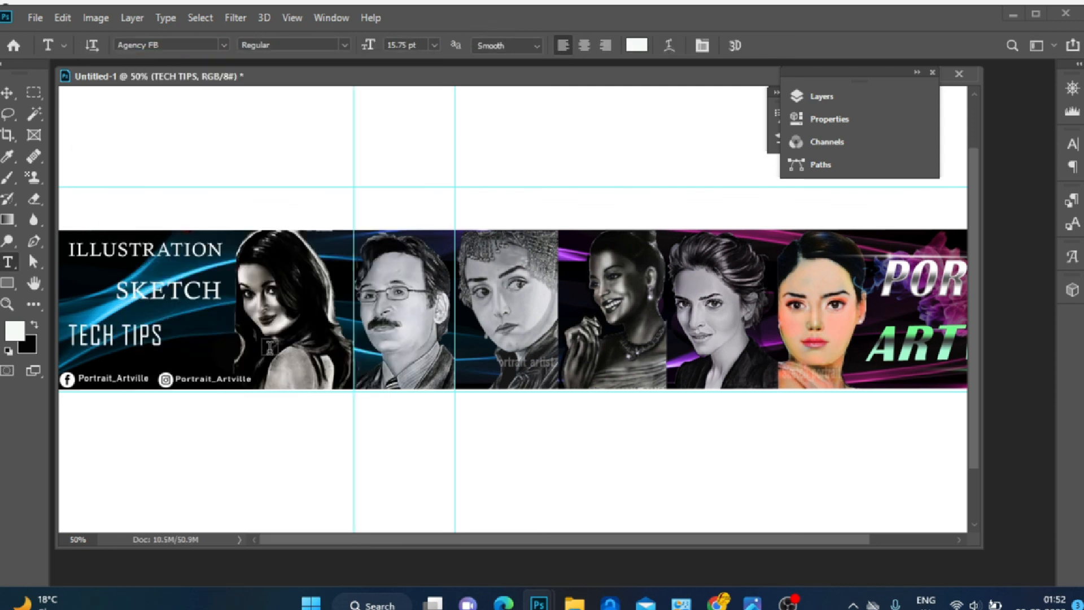
# Convert the SKETCH text into a 3D layer and adjust its 3D orientation
pyautogui.click(734, 44)
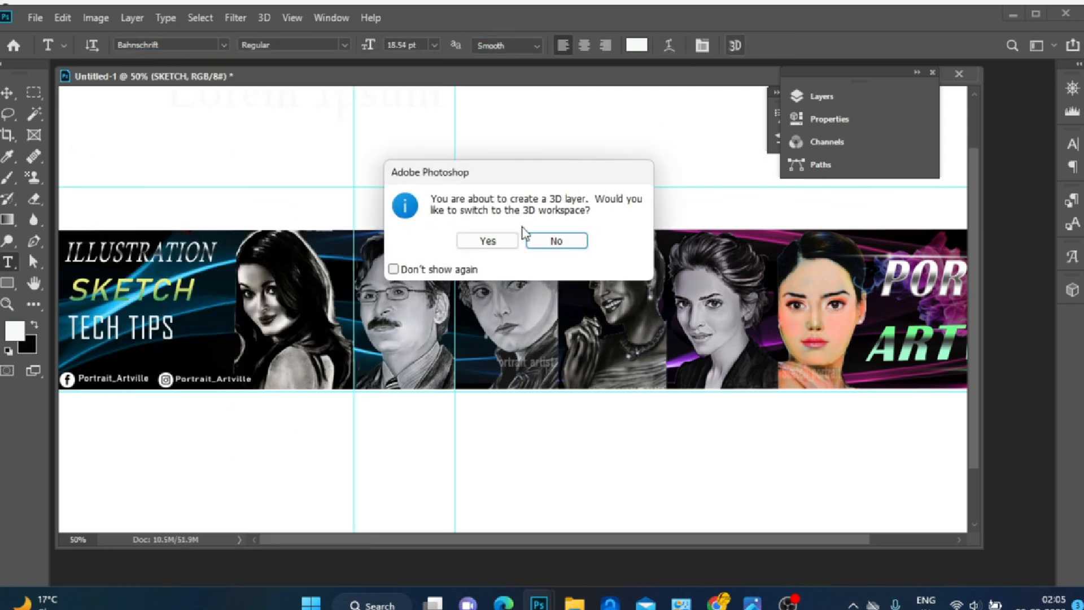
pyautogui.click(531, 242)
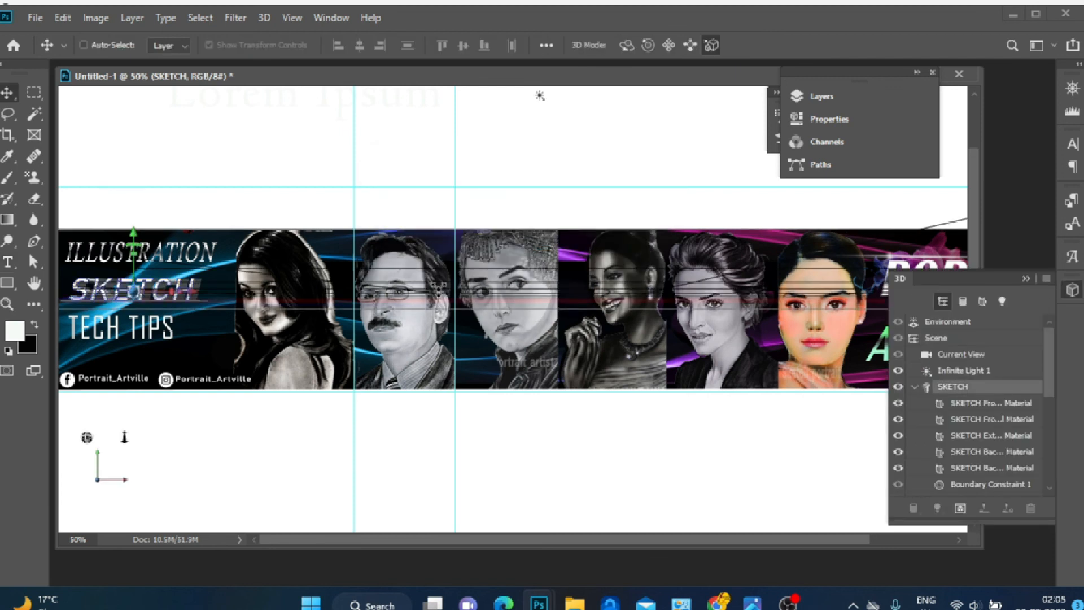
pyautogui.moveTo(133, 233)
pyautogui.mouseDown()
pyautogui.moveTo(145, 244)
pyautogui.moveTo(145, 231)
pyautogui.mouseUp()
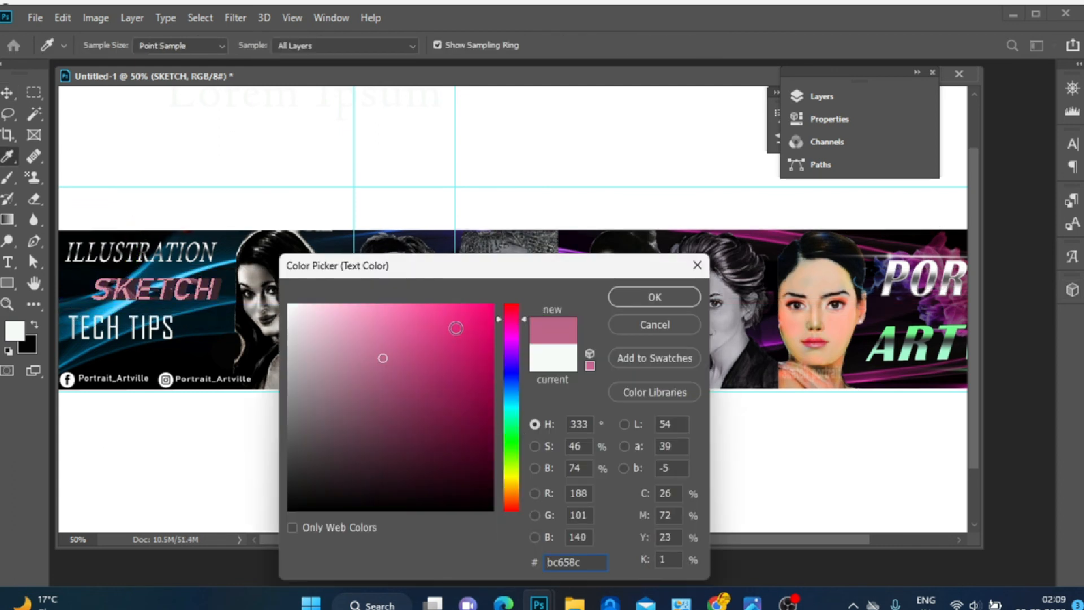
pyautogui.moveTo(514, 319); pyautogui.dragTo(517, 454)
pyautogui.click(629, 301)
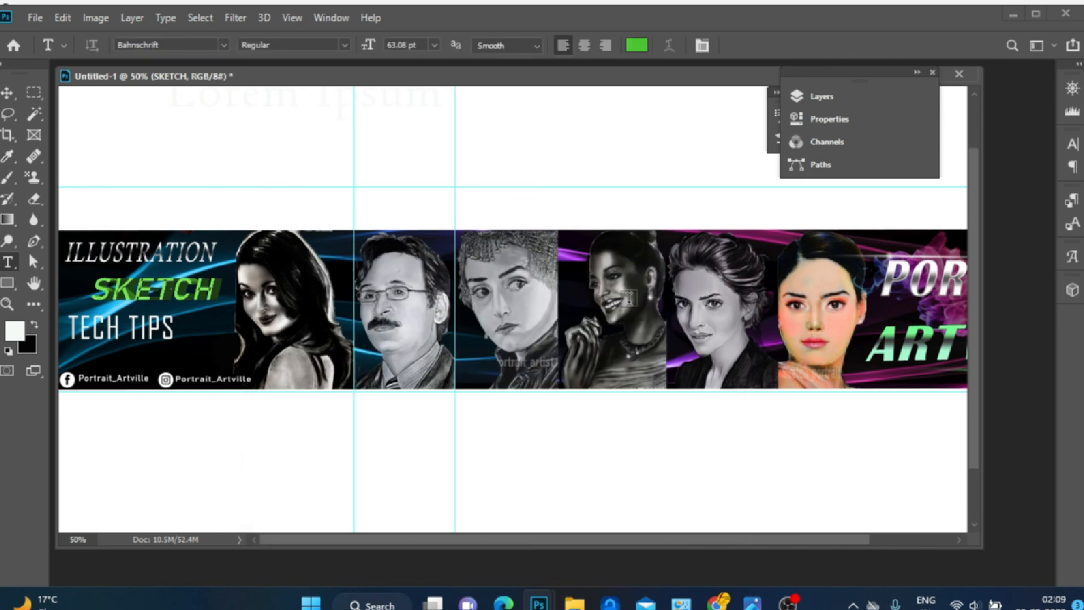
# Resize the TECH TIPS text to about 68% and reposition it beneath SKETCH
pyautogui.click(855, 100)
pyautogui.click(728, 182)
pyautogui.press('v')
pyautogui.moveTo(172, 326); pyautogui.dragTo(140, 325)
pyautogui.moveTo(124, 327); pyautogui.dragTo(200, 350)
pyautogui.click(822, 97)
pyautogui.click(721, 254)
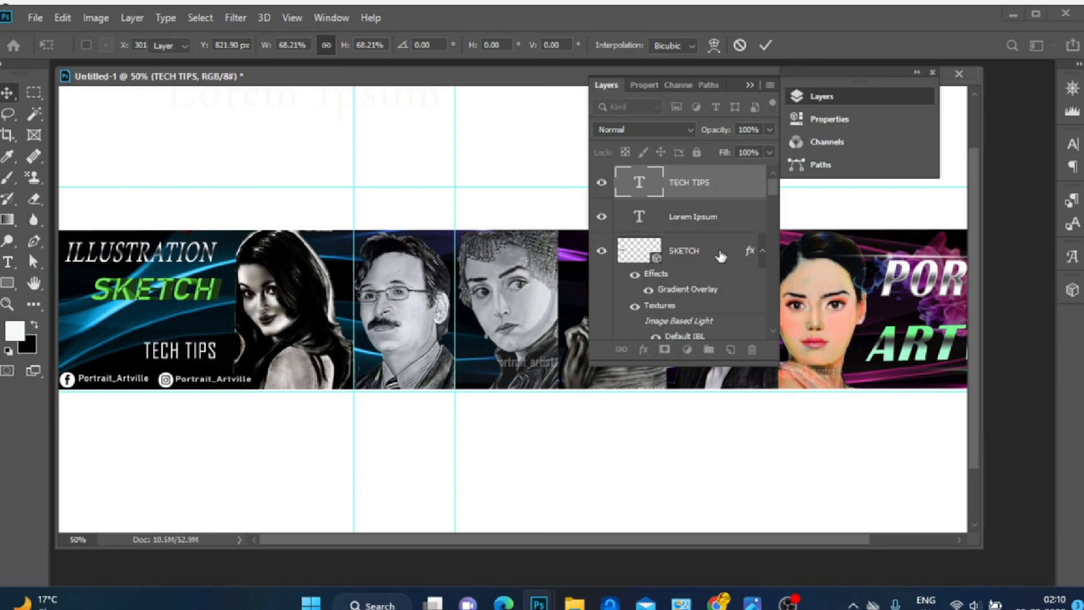
pyautogui.moveTo(451, 125); pyautogui.dragTo(427, 82)
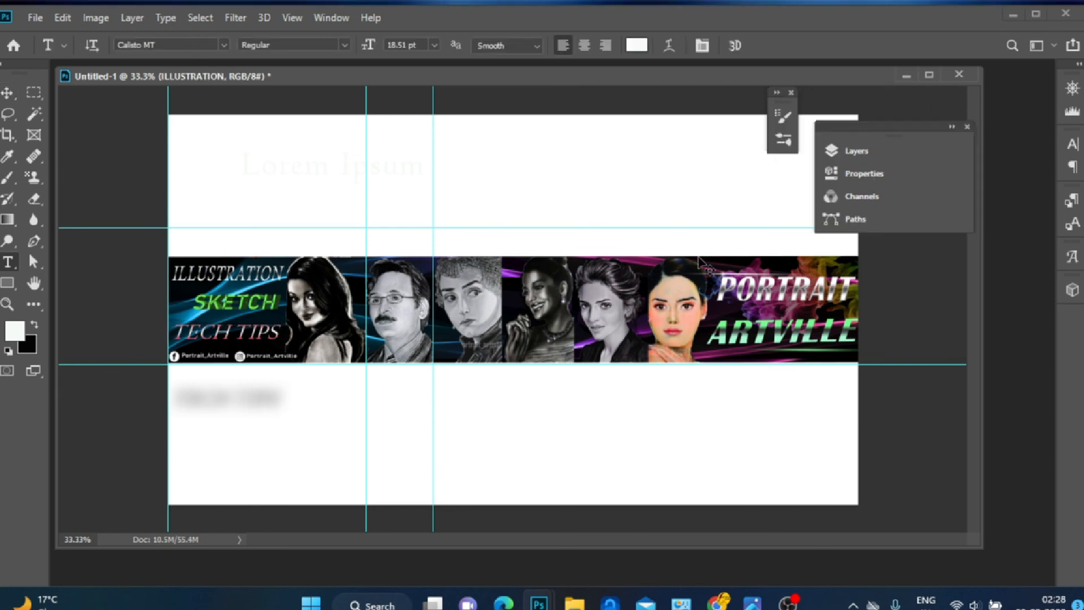
# Inspect the banner's heading block and overall layout
pyautogui.hotkey('ctrl', '+')
pyautogui.hotkey('ctrl', '+')
pyautogui.hotkey('ctrl', '+')
pyautogui.hotkey('ctrl', '+')
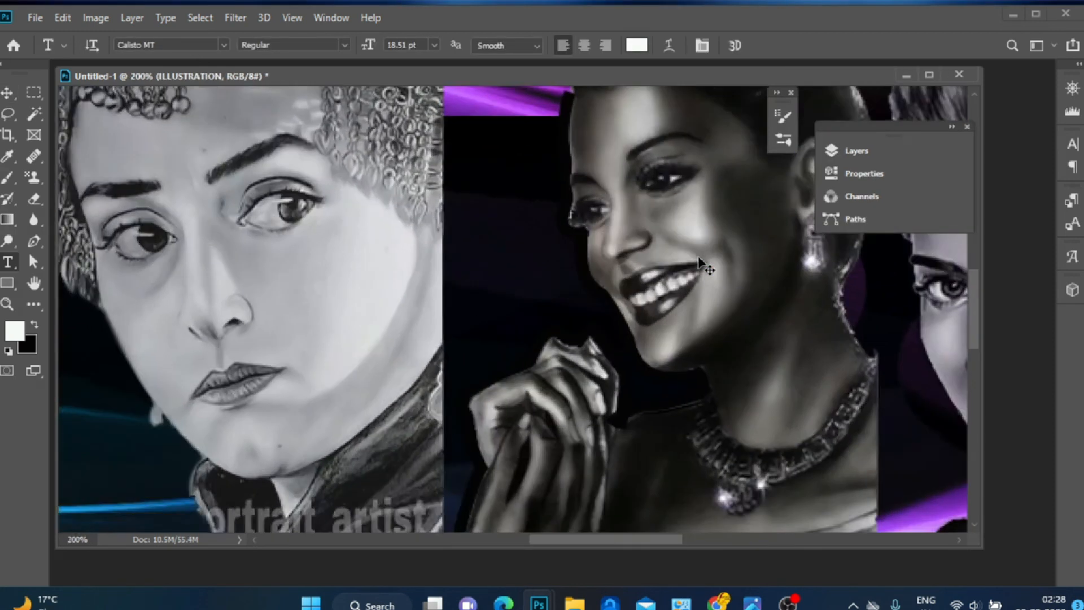
pyautogui.hotkey('ctrl', '-')
pyautogui.hotkey('ctrl', '-')
pyautogui.hotkey('ctrl', '-')
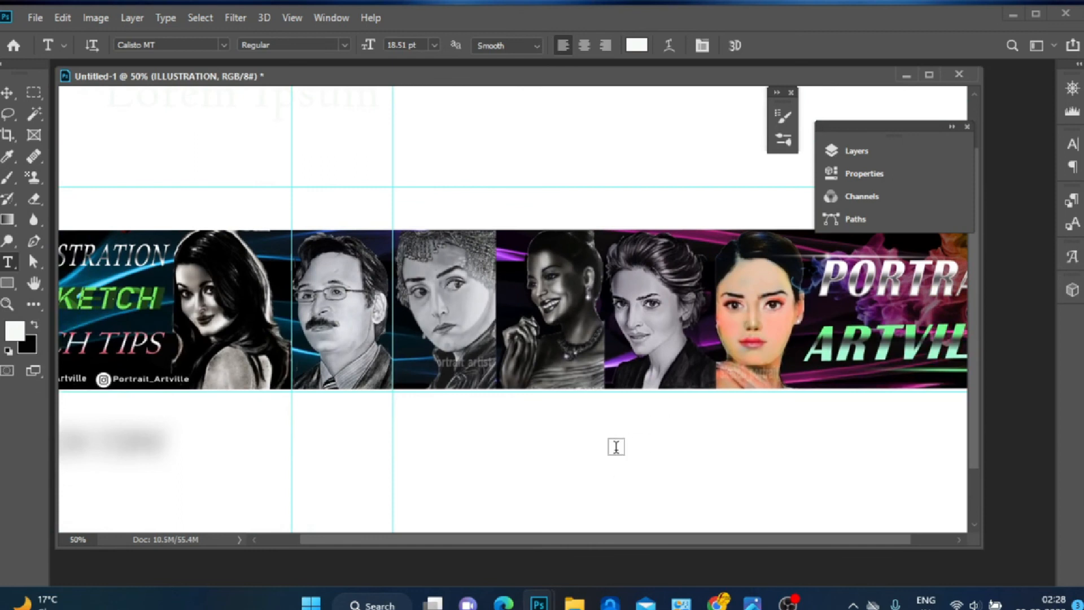
pyautogui.moveTo(627, 536)
pyautogui.mouseDown()
pyautogui.moveTo(530, 561)
pyautogui.moveTo(672, 529)
pyautogui.moveTo(723, 537)
pyautogui.moveTo(612, 528)
pyautogui.mouseUp()
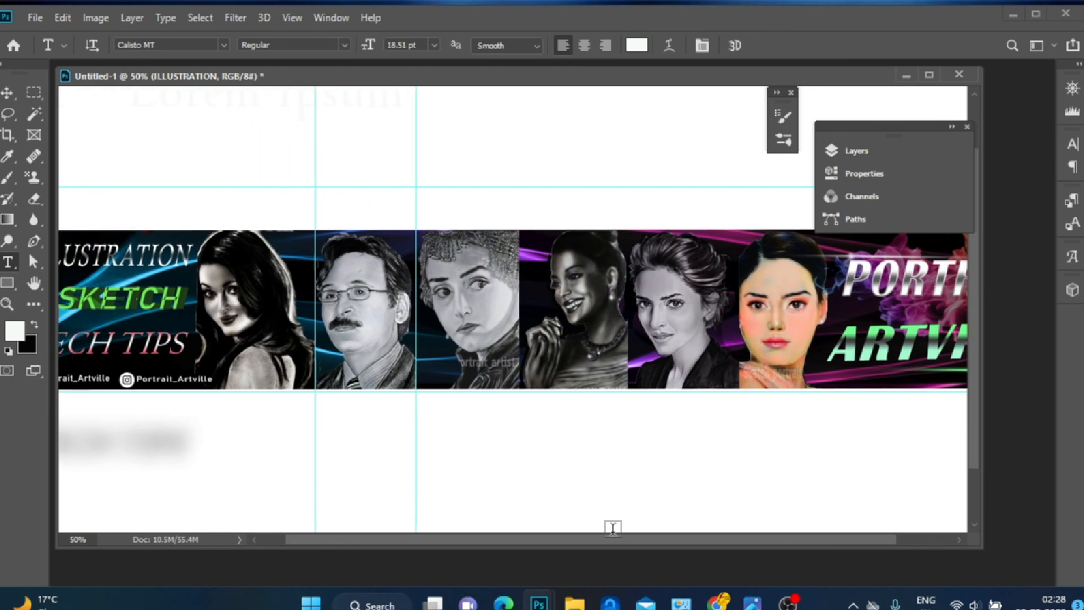
pyautogui.hotkey('ctrl', '-')
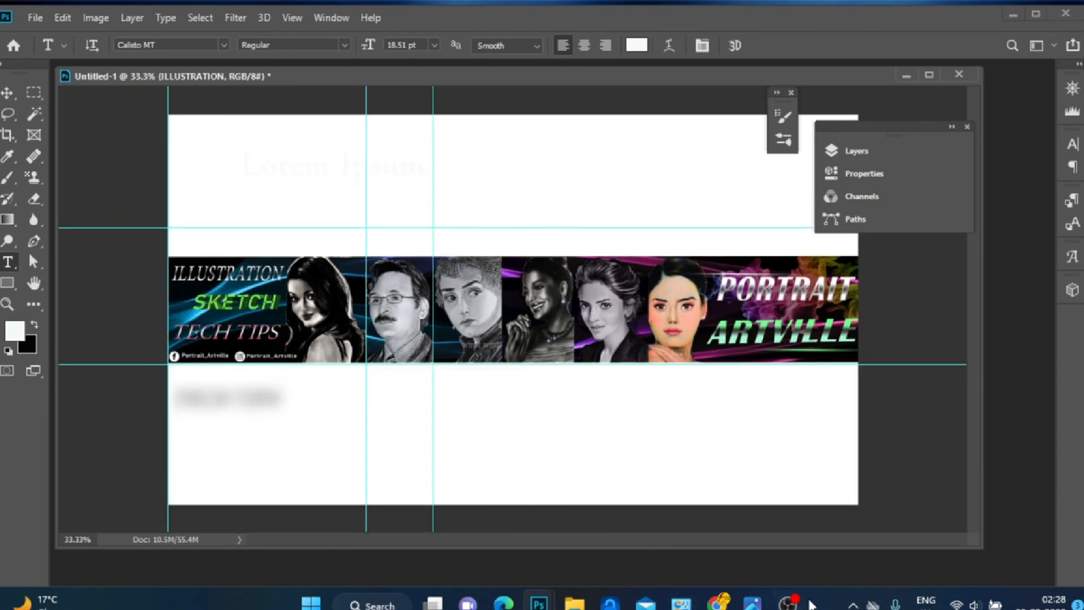